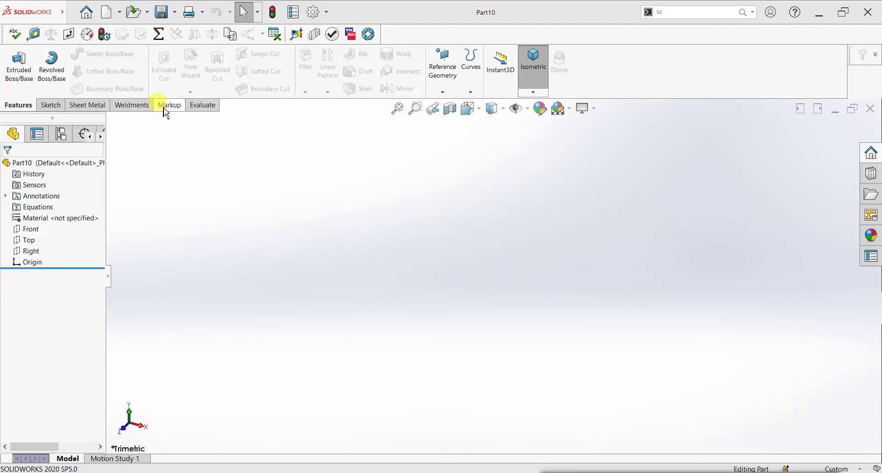
- Start a Base Flange on the Top plane and draw a centre rectangle at the origin
left_click(99, 106)
left_click(19, 62)
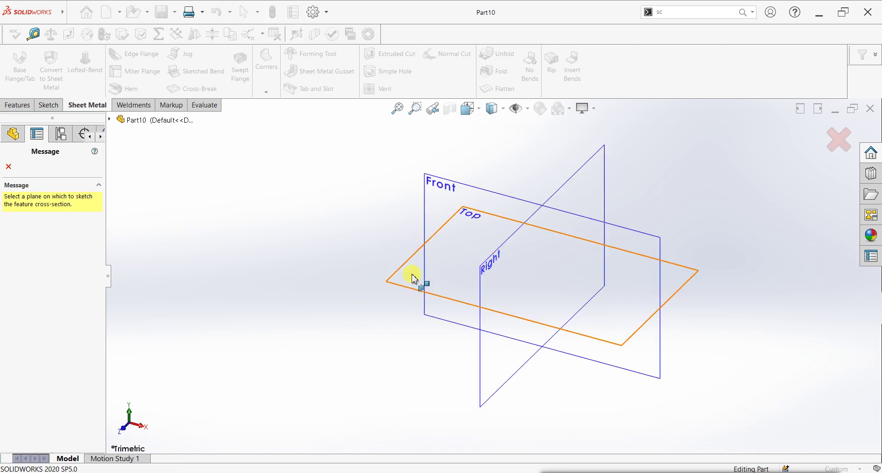
left_click(413, 276)
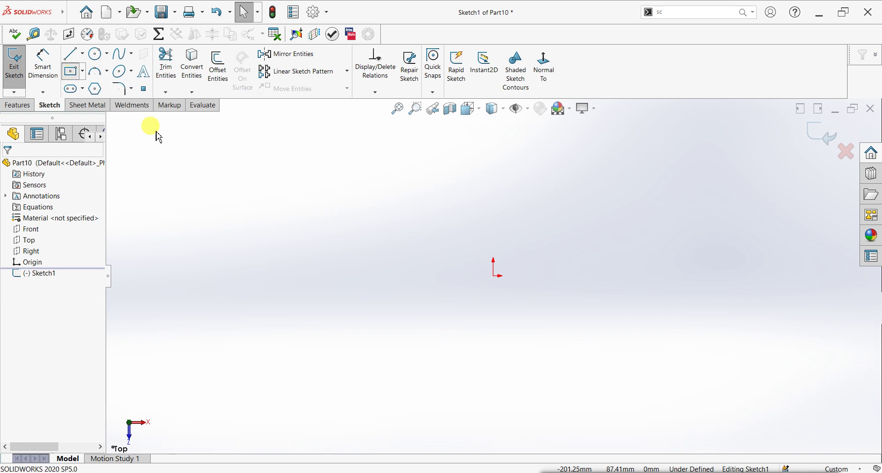
left_click(494, 276)
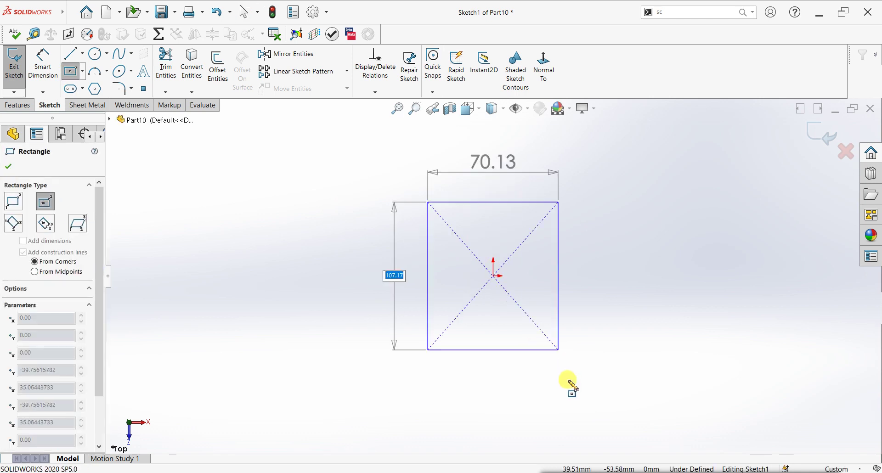
left_click(577, 390)
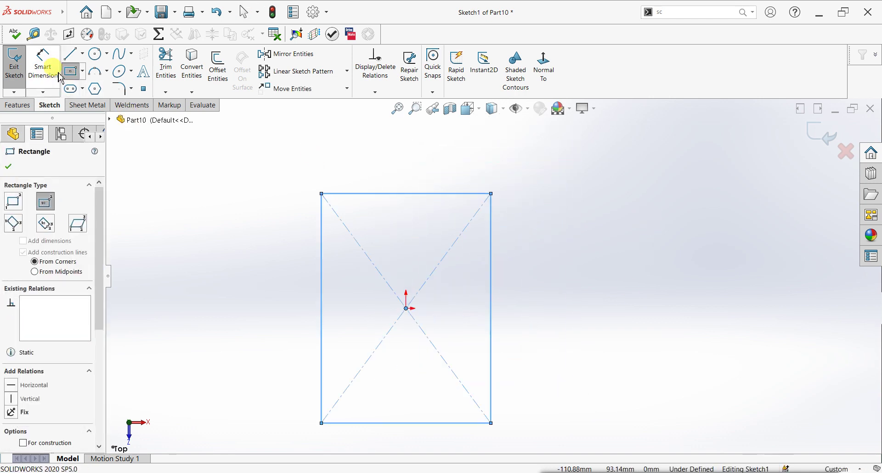
- Dimension the rectangle's width and height to 100 mm, making a fully defined square
left_click(43, 62)
left_click(340, 194)
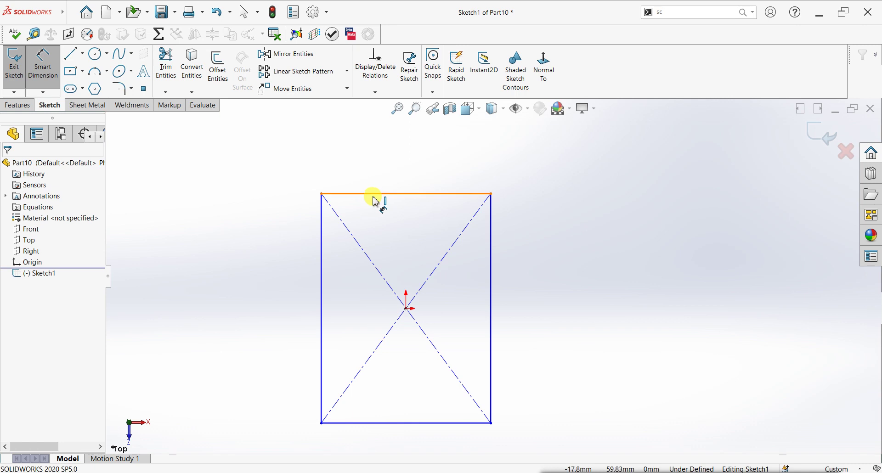
left_click(409, 179)
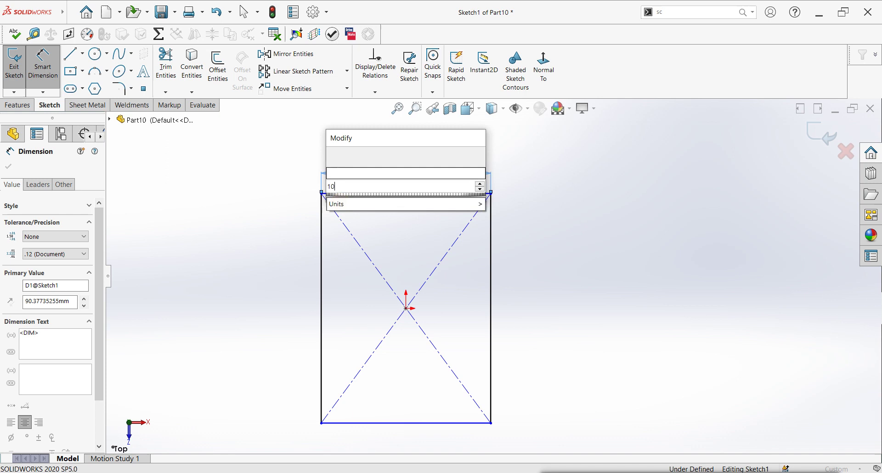
type("100")
key("Return")
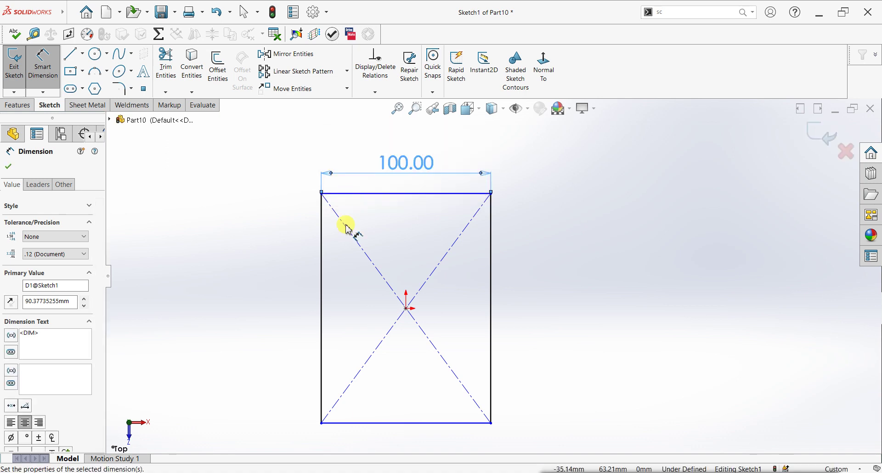
left_click(322, 314)
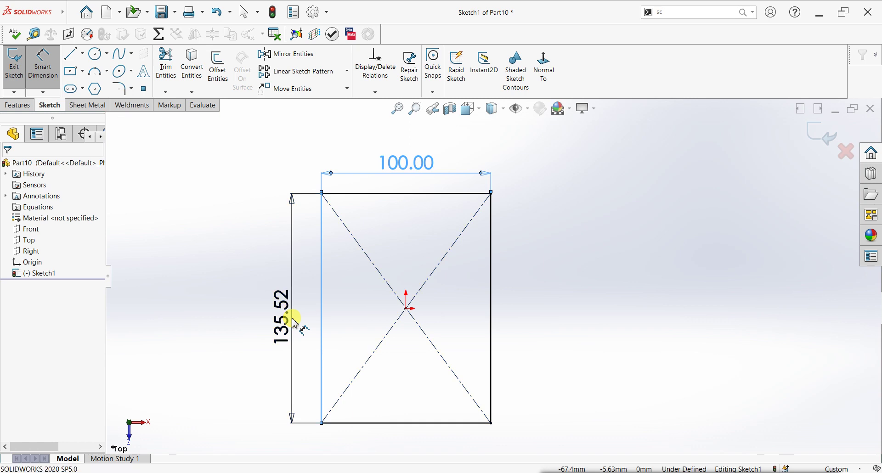
left_click(293, 321)
type("100")
key("Escape")
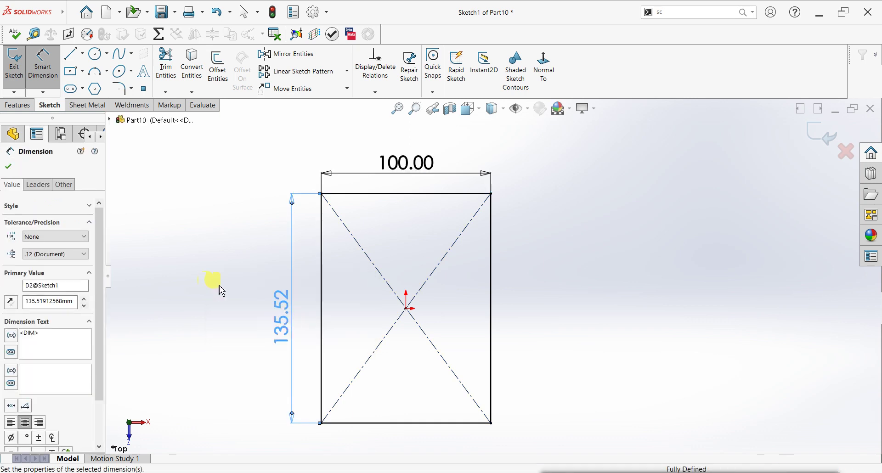
left_click(8, 166)
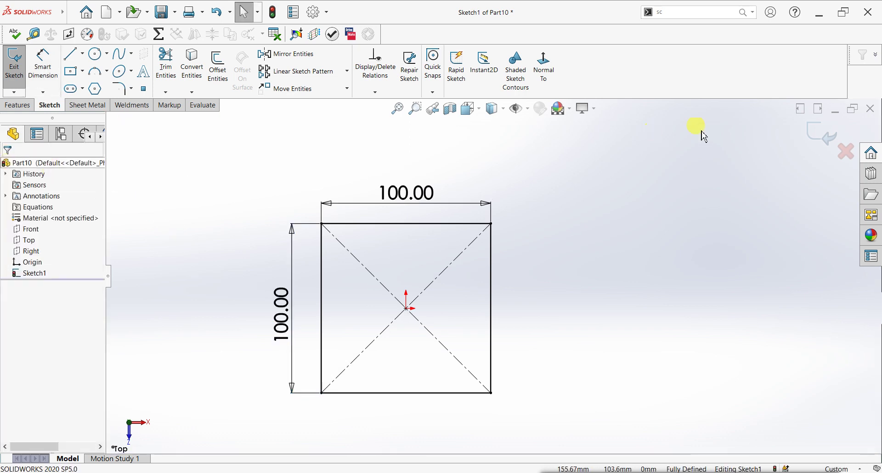
key("ctrl+s")
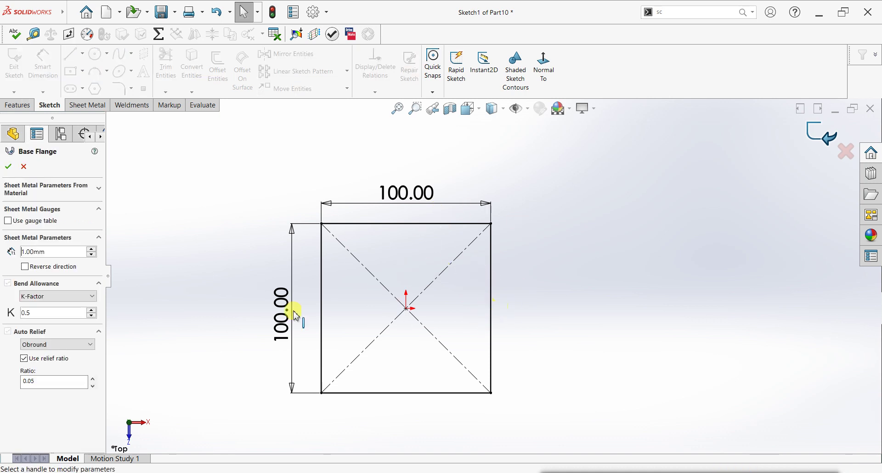
- Keep 1.00 mm thickness, K-Factor 0.5 and Obround auto relief to create Base-Flange1
scroll(434, 354, "down", 2)
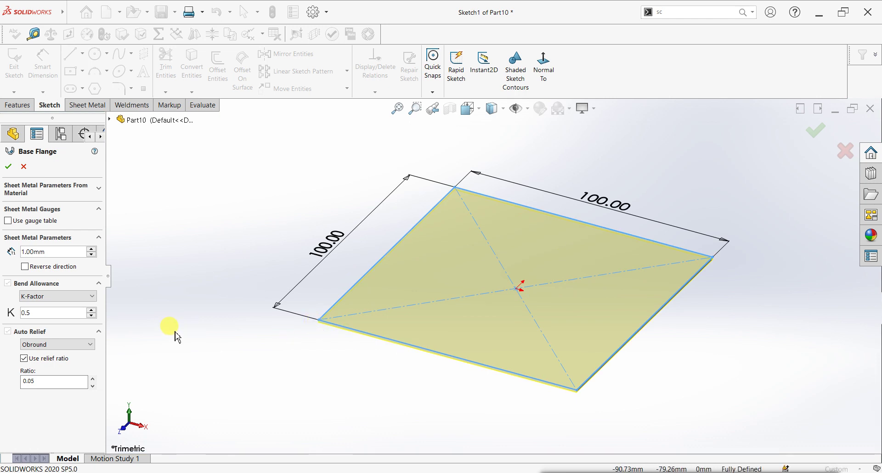
left_click(56, 346)
left_click(41, 373)
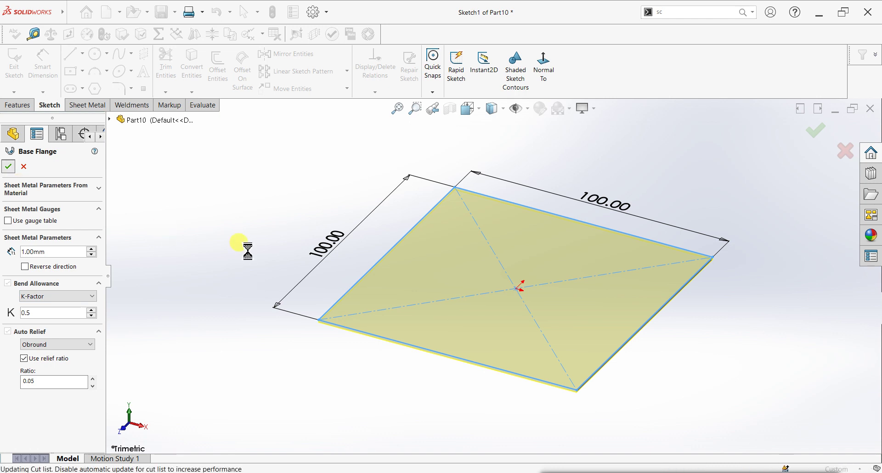
scroll(709, 255, "down", 1)
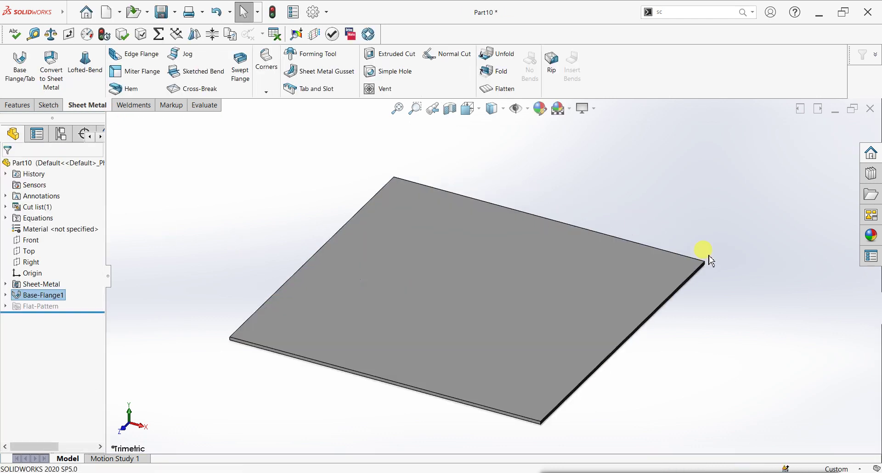
scroll(666, 198, "down", 2)
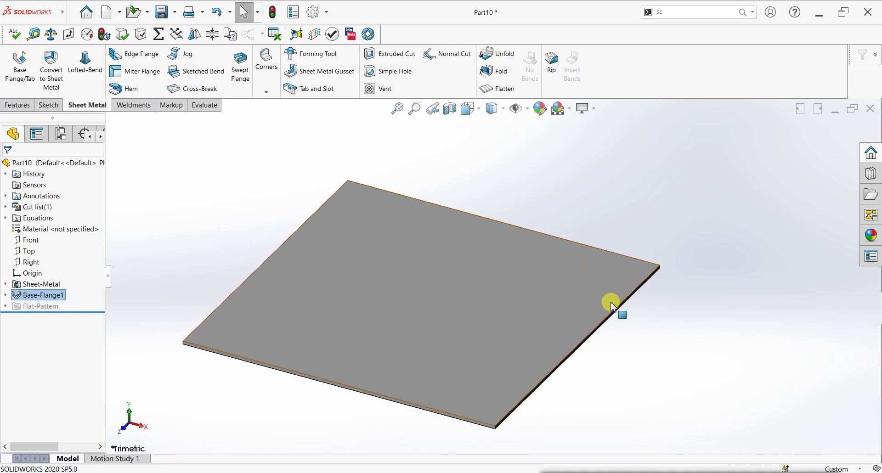
- Add an edge flange on the plate's right edge with a 100 mm flange length
scroll(618, 322, "up", 2)
left_click(261, 134)
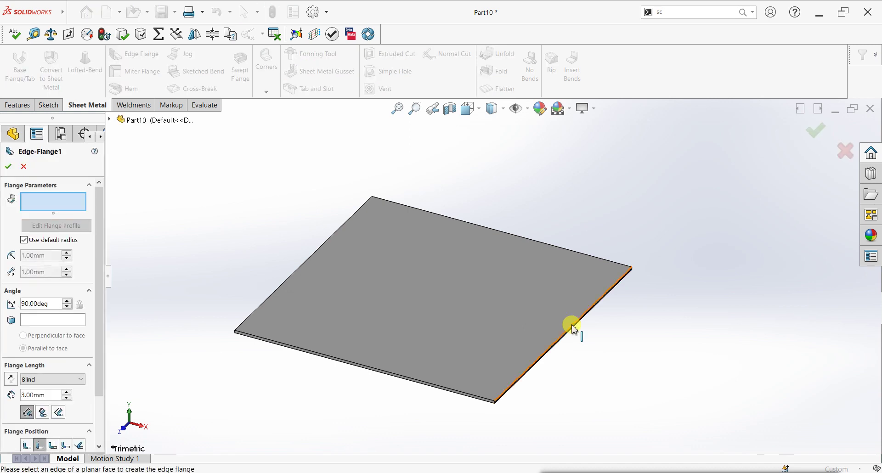
left_click(566, 301)
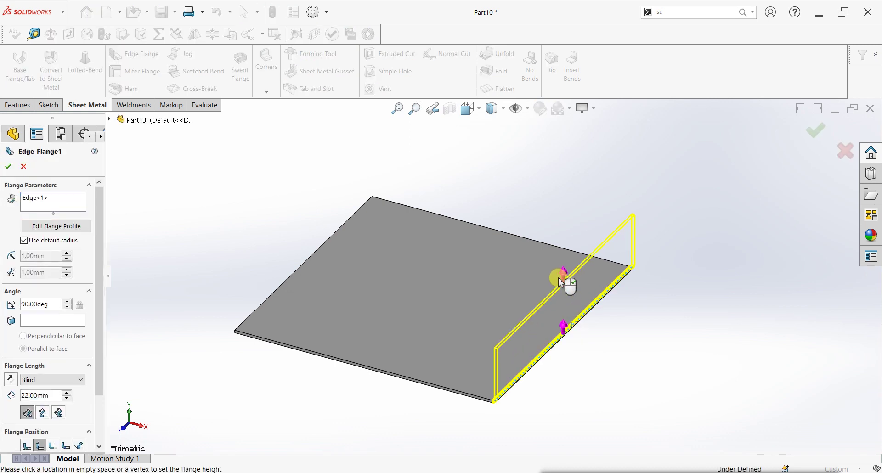
left_click(561, 281)
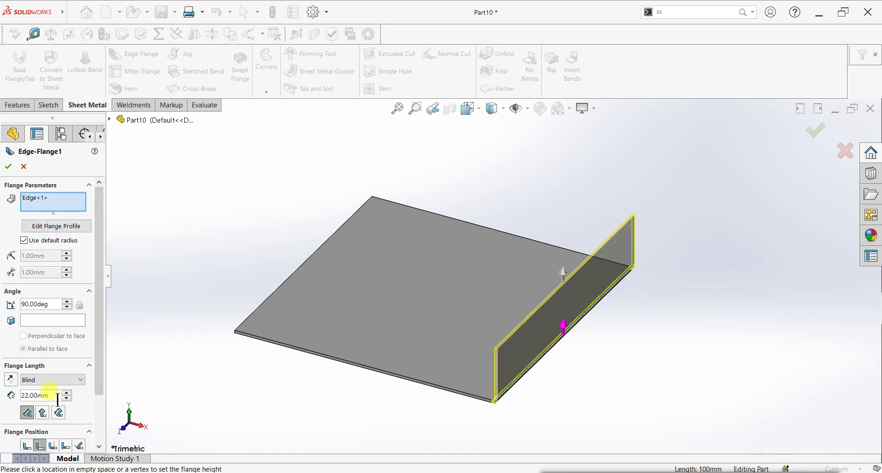
type("100")
key("Return")
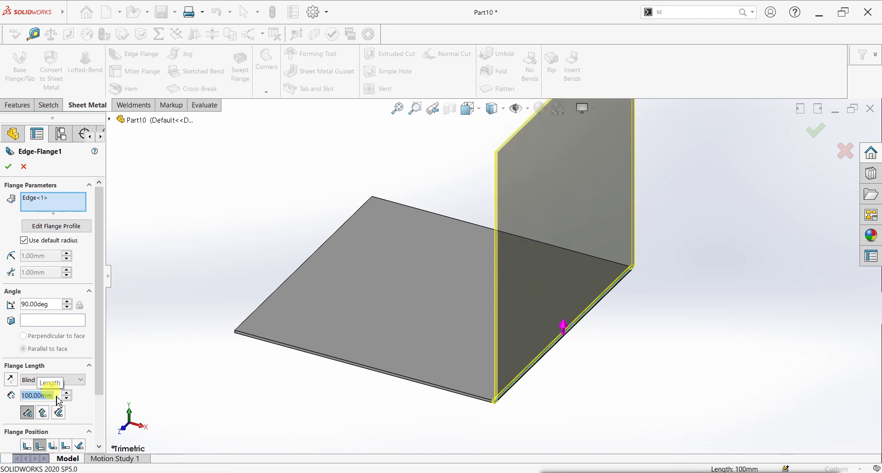
- Set the flange position to Material Inside and open the flange profile for editing
left_click_drag(99, 381, 106, 385)
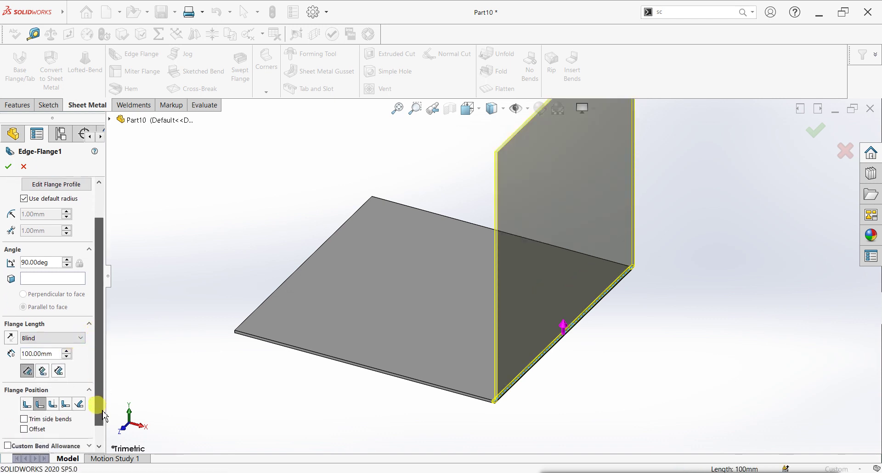
scroll(96, 391, "down", 2)
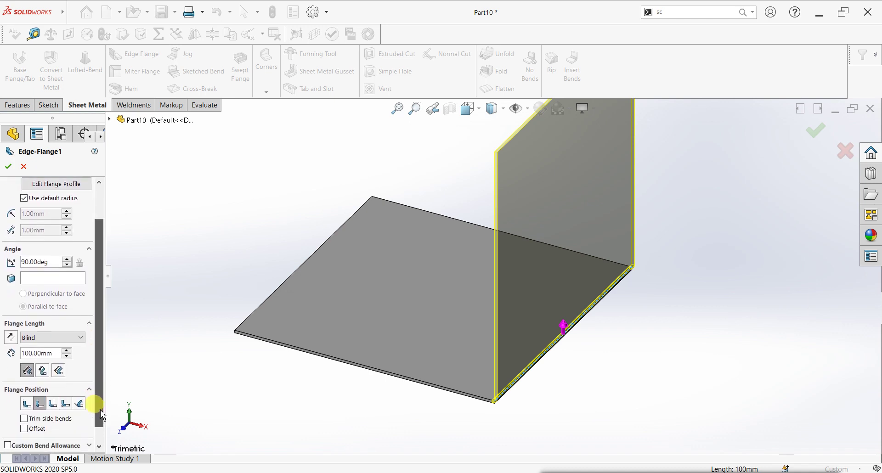
left_click(27, 407)
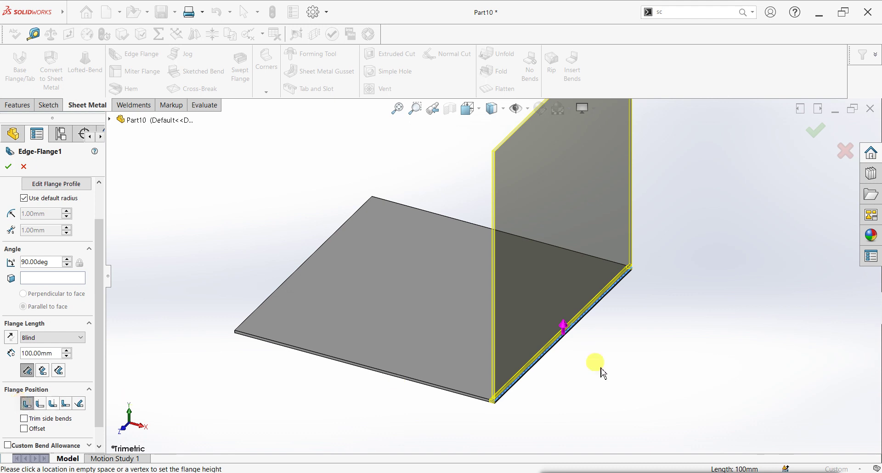
scroll(508, 400, "down", 1)
scroll(476, 351, "down", 2)
scroll(473, 345, "down", 1)
scroll(435, 366, "down", 2)
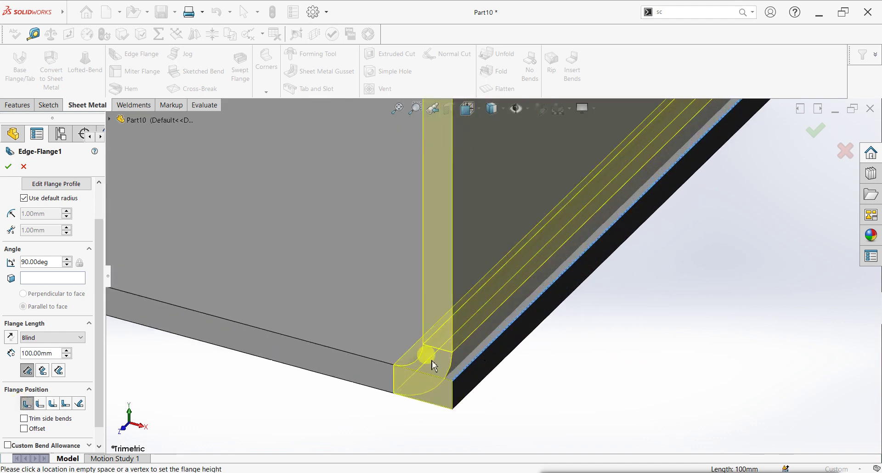
left_click(40, 404)
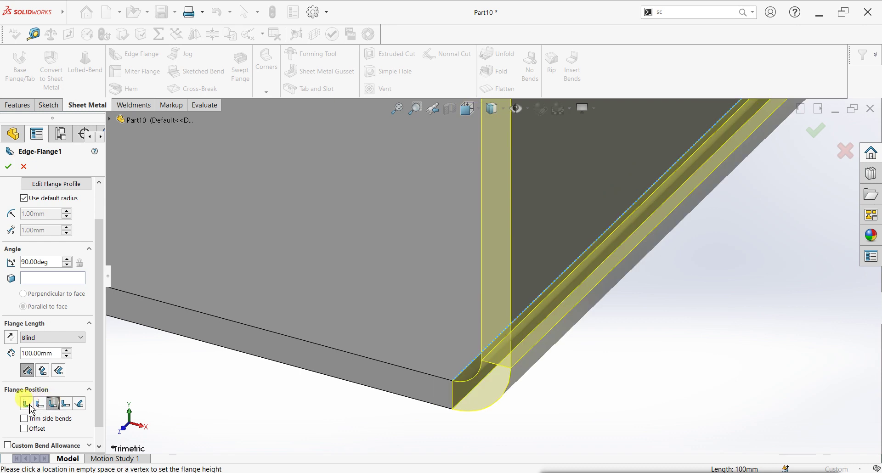
left_click(29, 405)
scroll(138, 345, "up", 2)
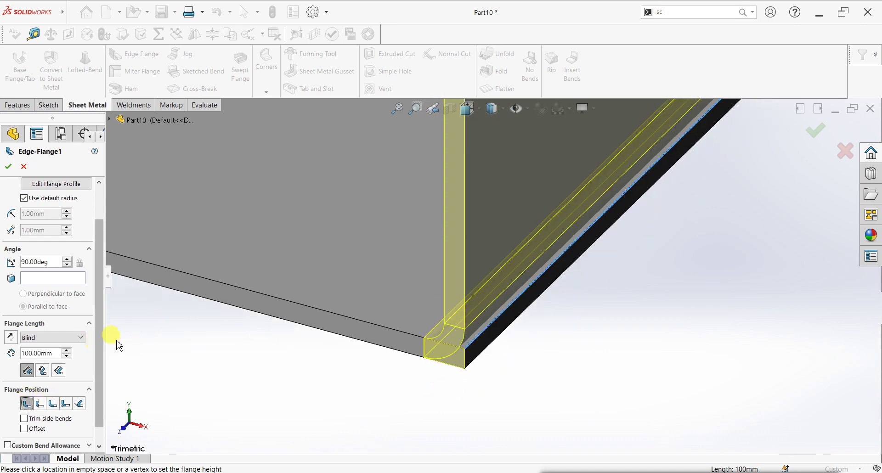
scroll(671, 148, "up", 3)
scroll(580, 224, "up", 1)
scroll(565, 222, "up", 1)
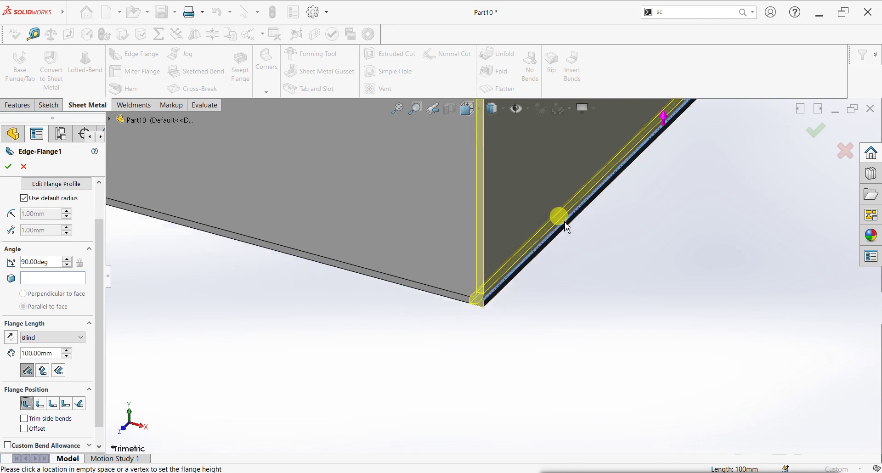
scroll(570, 193, "up", 1)
left_click(60, 187)
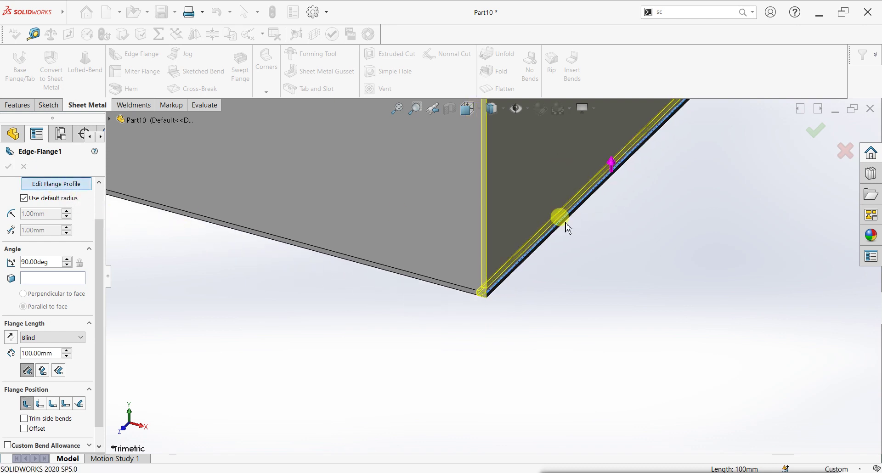
scroll(624, 207, "up", 2)
- Pull the flange profile's end in and dimension it 35 mm from the plate corner
scroll(680, 174, "down", 3)
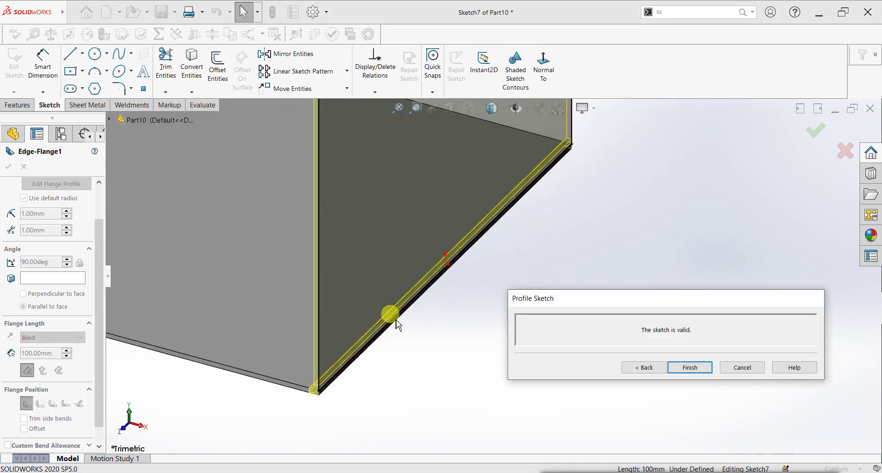
mouse_move(336, 385)
left_mouse_down()
mouse_move(436, 284)
mouse_move(413, 299)
left_mouse_up()
scroll(532, 236, "up", 4)
scroll(558, 176, "down", 2)
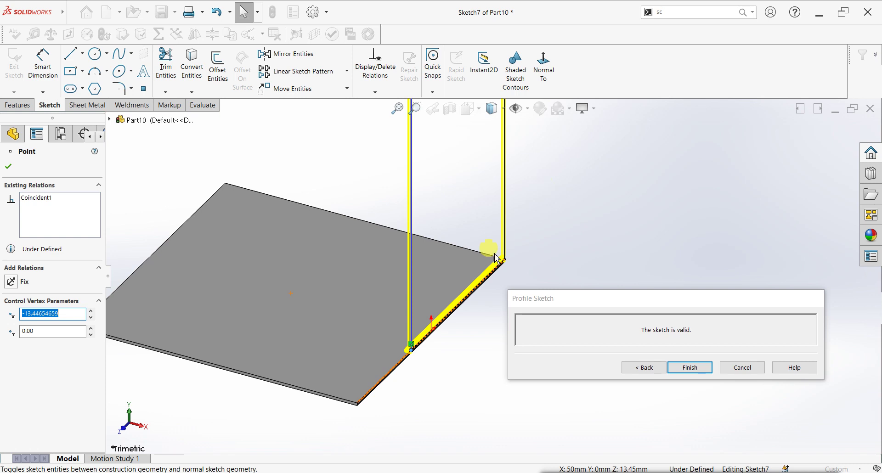
left_click(43, 64)
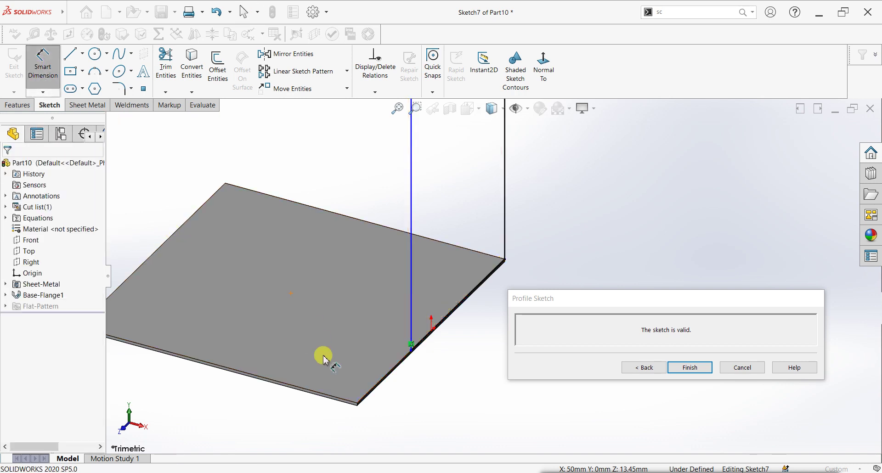
left_click(411, 350)
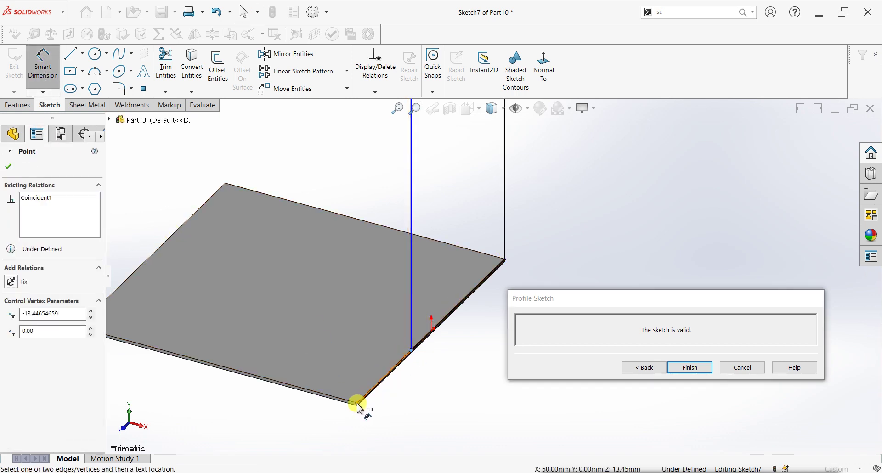
left_click(356, 403)
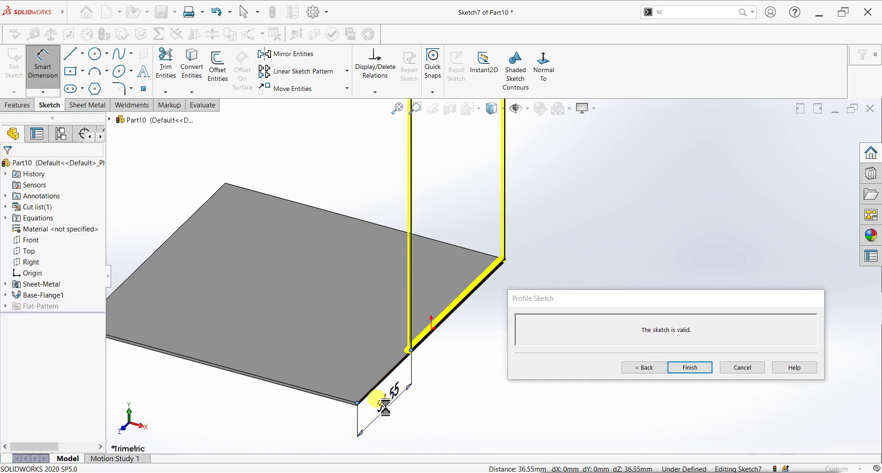
left_click(385, 407)
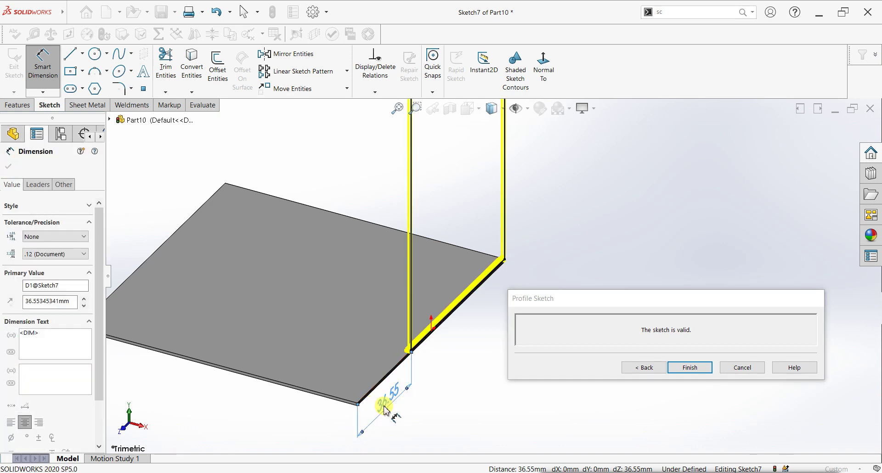
type("35")
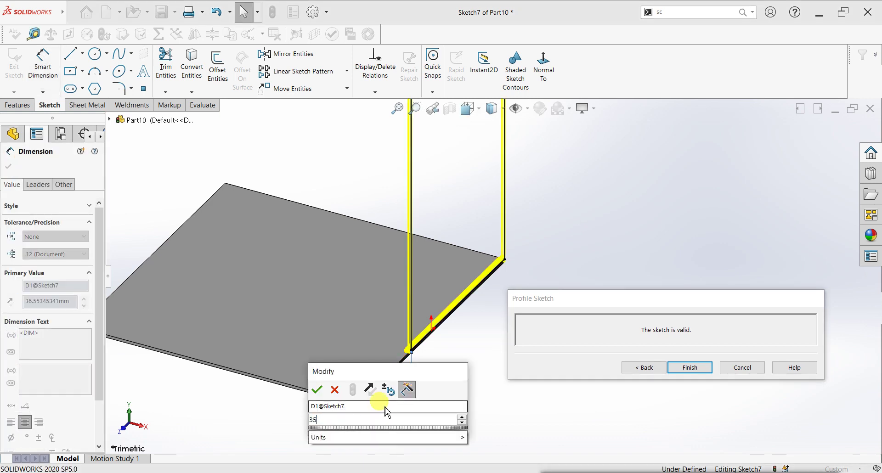
key("Return")
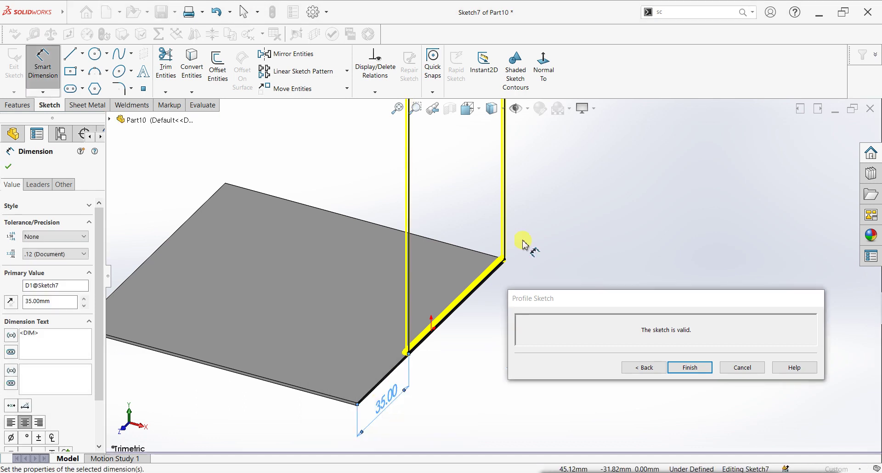
left_click(680, 367)
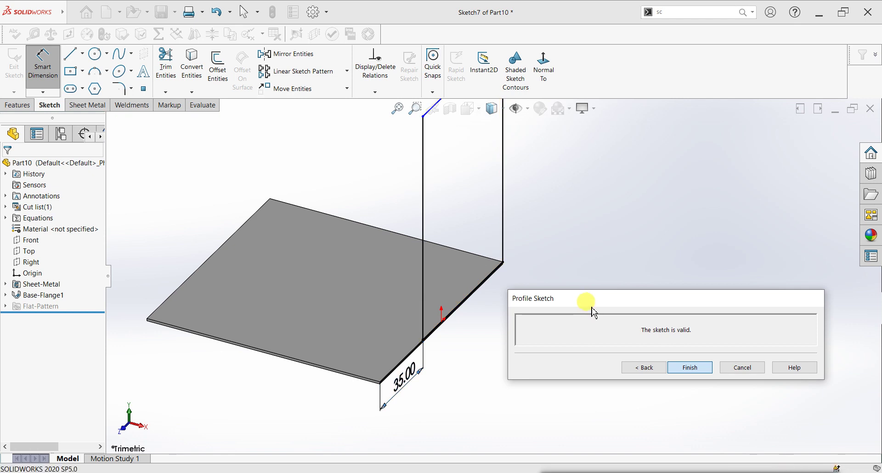
- Orbit to inspect Edge-Flange1, then view its upright face Normal To (Ctrl+8)
scroll(436, 319, "down", 5)
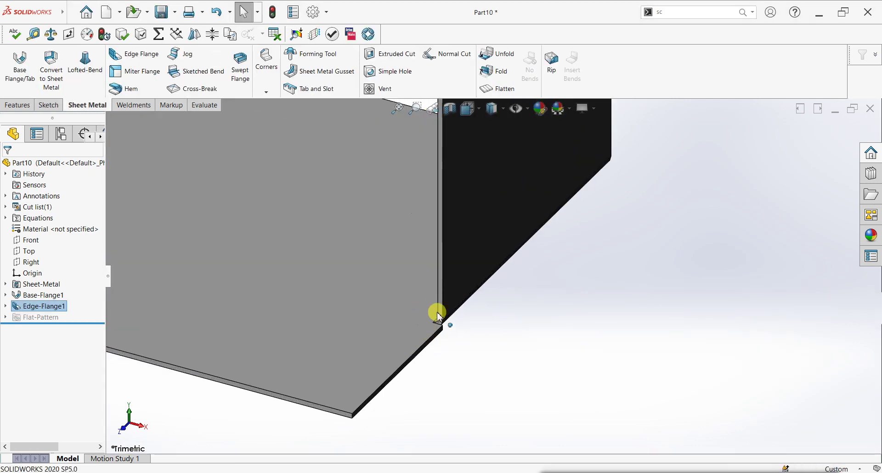
scroll(438, 317, "down", 3)
middle_click_drag(458, 325, 482, 338)
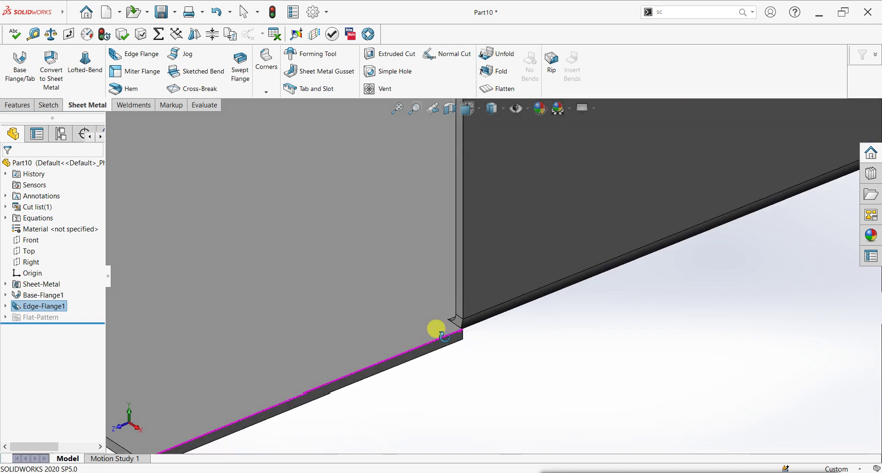
scroll(508, 256, "up", 5)
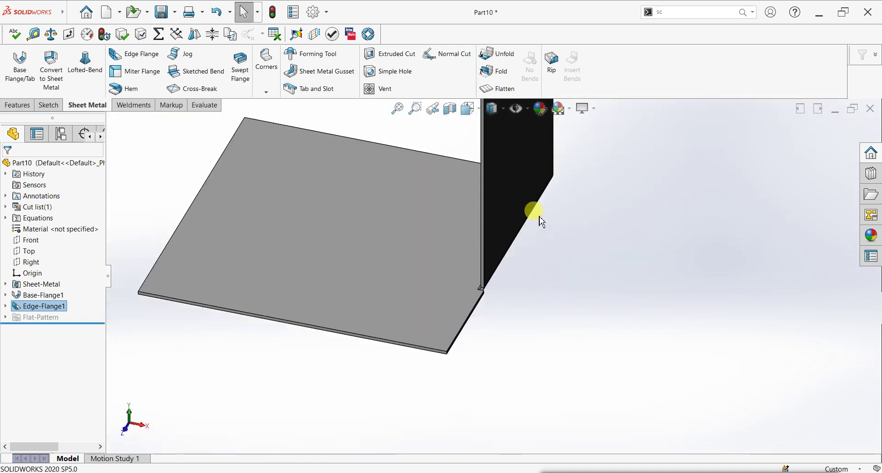
scroll(539, 216, "up", 2)
mouse_move(564, 202)
middle_mouse_down()
mouse_move(508, 178)
mouse_move(521, 263)
mouse_move(501, 245)
middle_mouse_up()
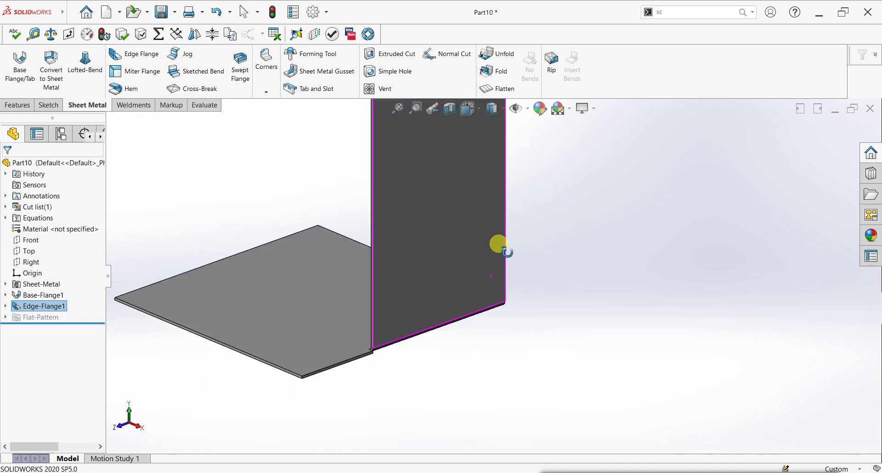
scroll(506, 201, "up", 3)
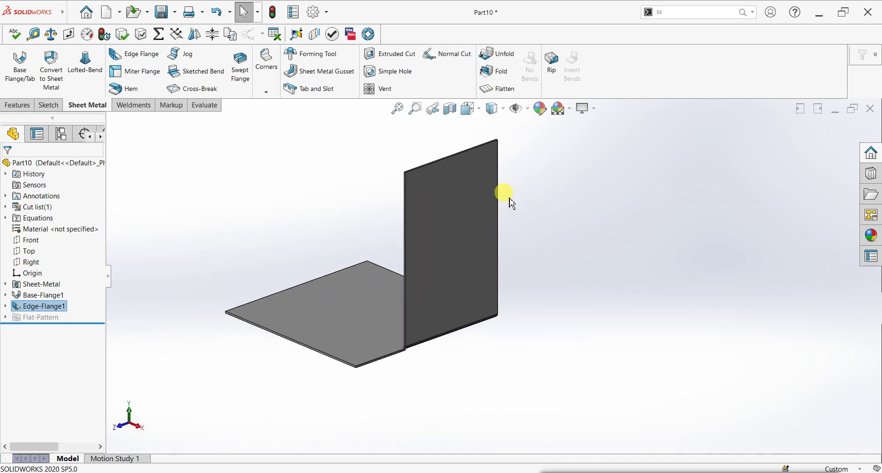
left_click(442, 224)
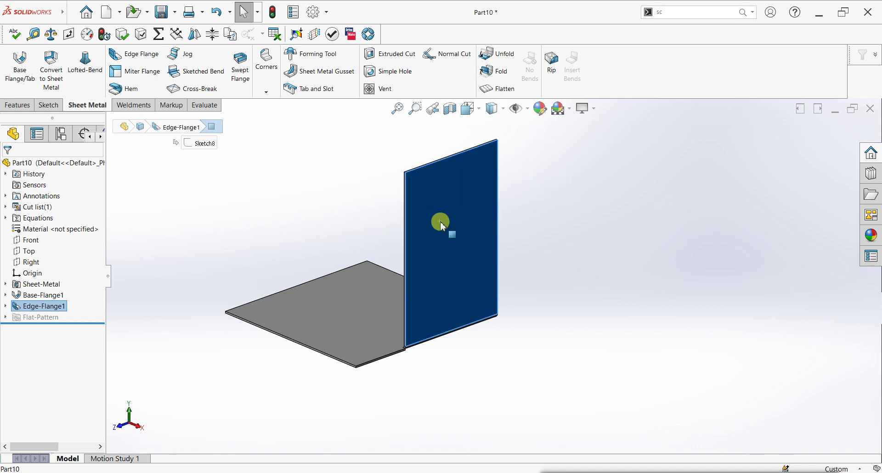
key("ctrl+8")
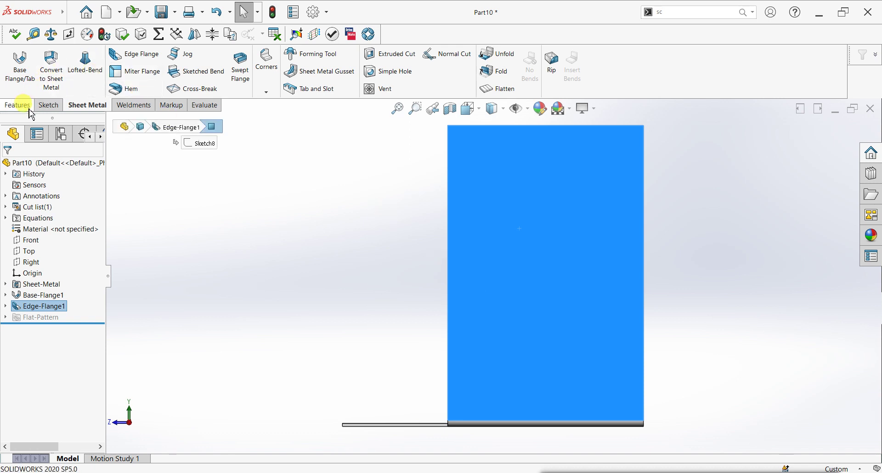
left_click(47, 106)
- Sketch a closed triangle with lines on the flange face's upper-left corner
left_click(15, 79)
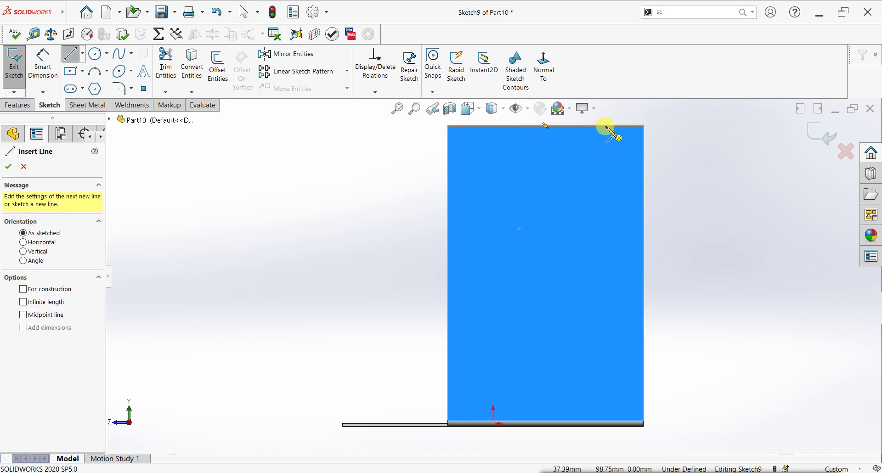
left_click(453, 296)
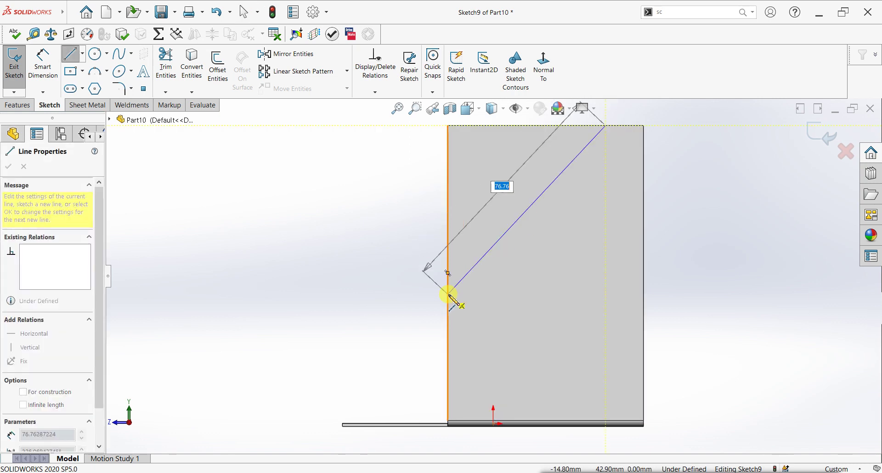
left_click(448, 293)
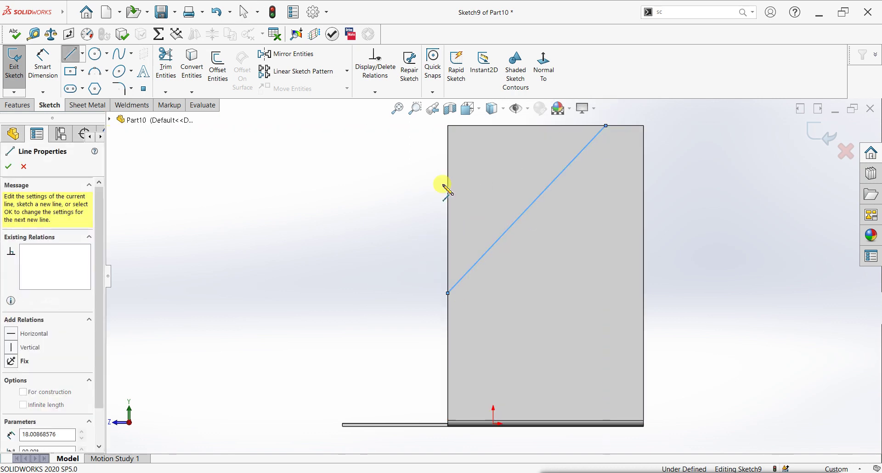
left_click(448, 126)
left_click(606, 125)
- Dimension the triangle: 40 mm height above the base, 15 mm from the top-right corner
left_click(53, 81)
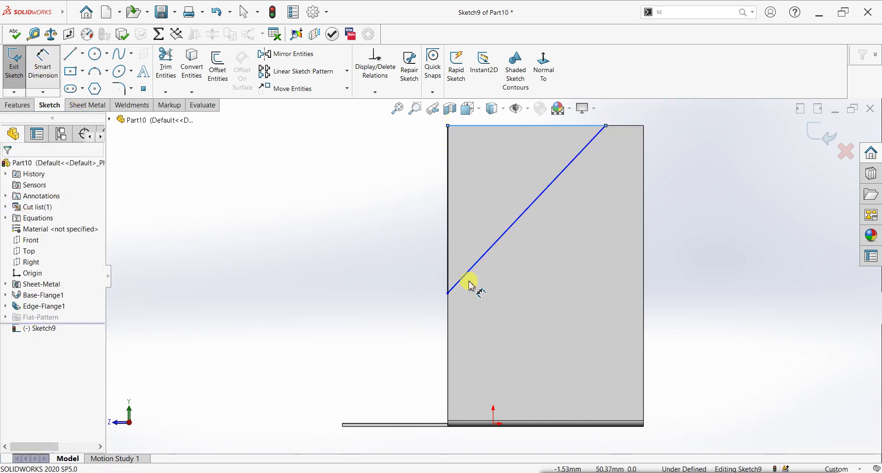
left_click(448, 294)
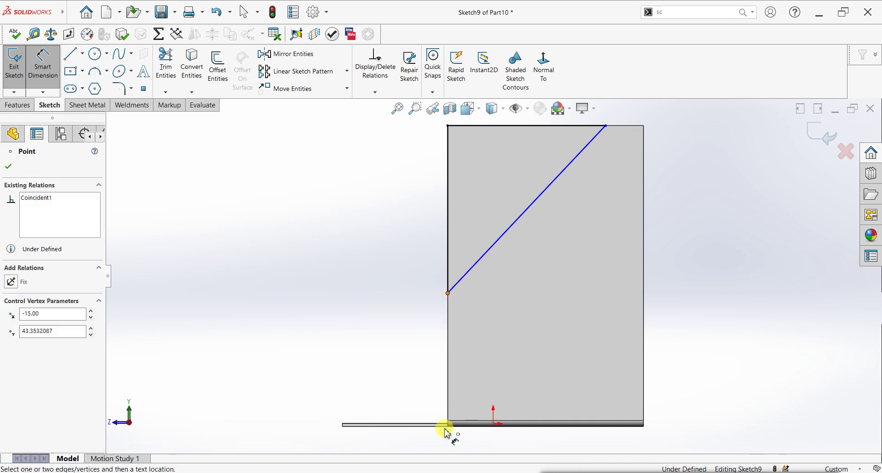
left_click(443, 425)
left_click(299, 406)
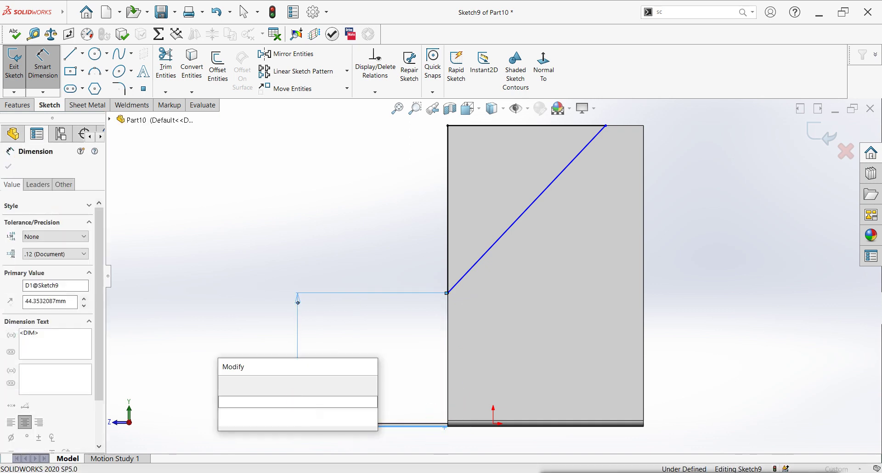
type("40")
key("Return")
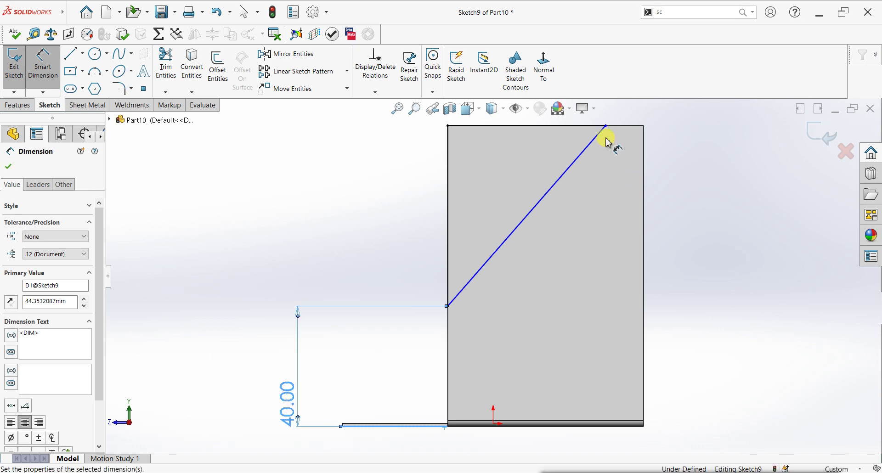
left_click(606, 126)
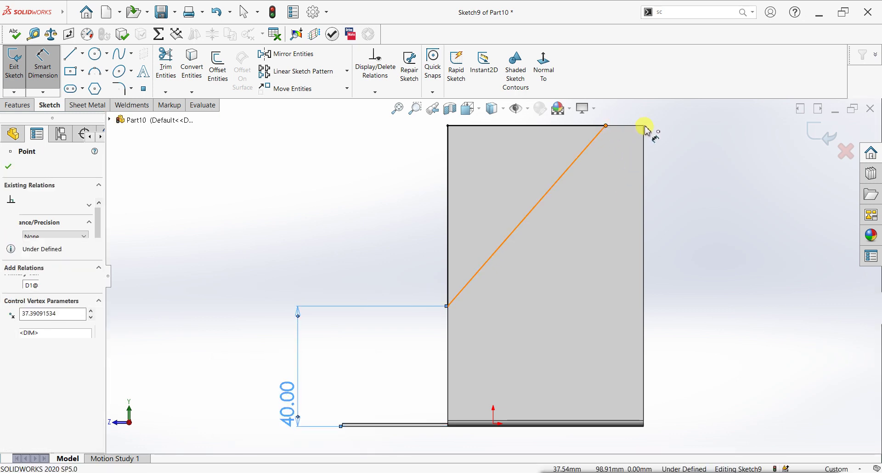
left_click(643, 126)
left_click(620, 159)
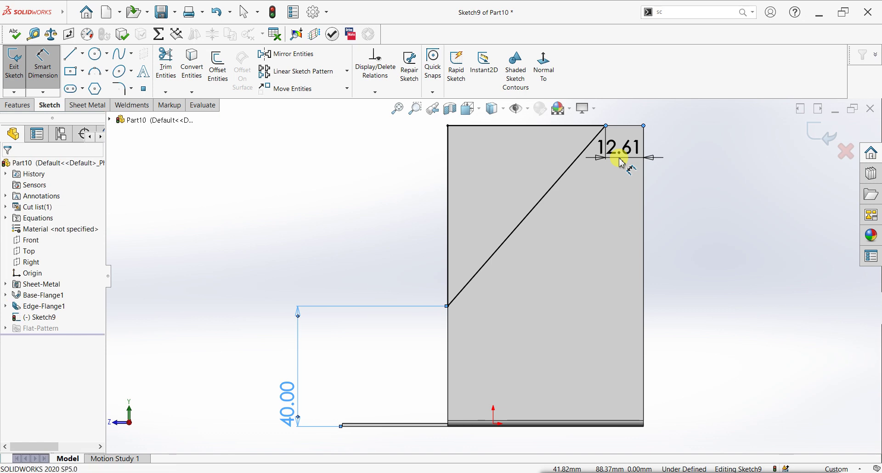
double_click(620, 159)
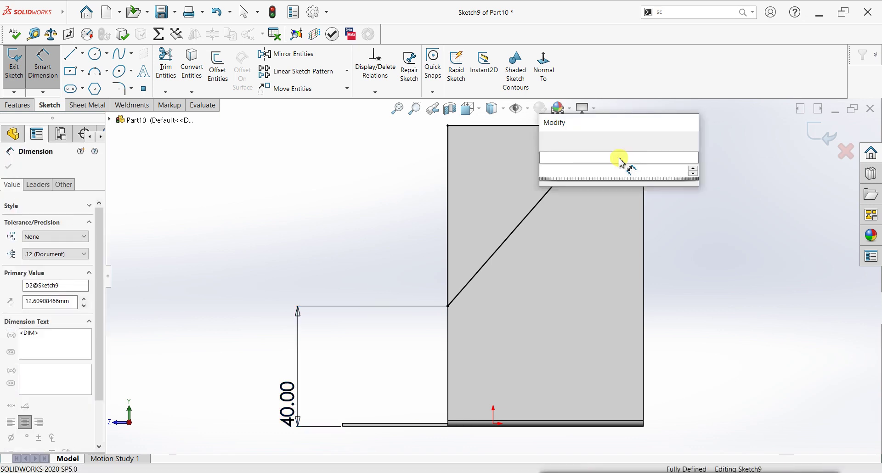
type("15")
key("Return")
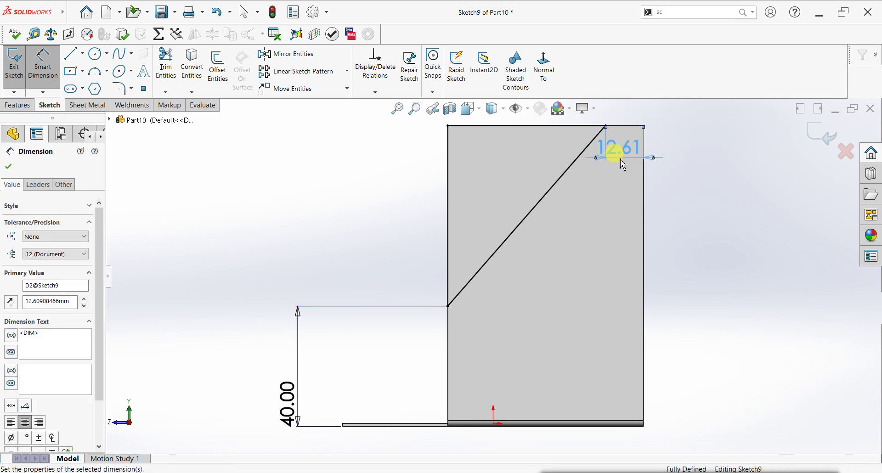
type("15")
key("Return")
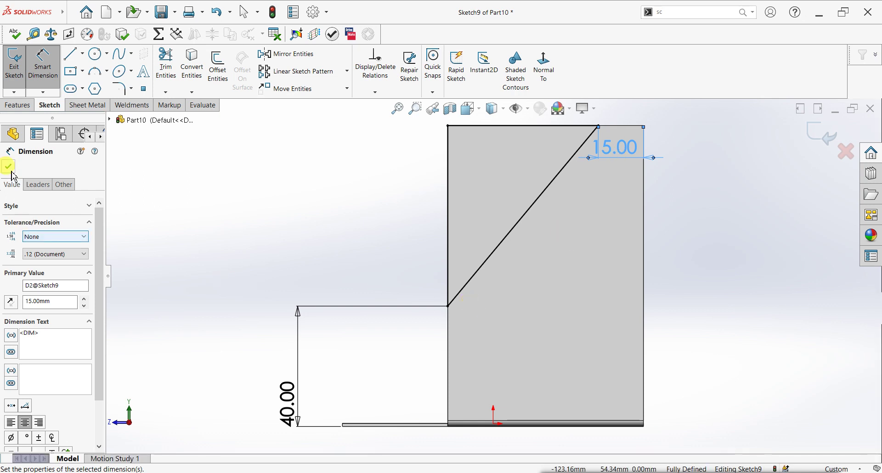
left_click(17, 105)
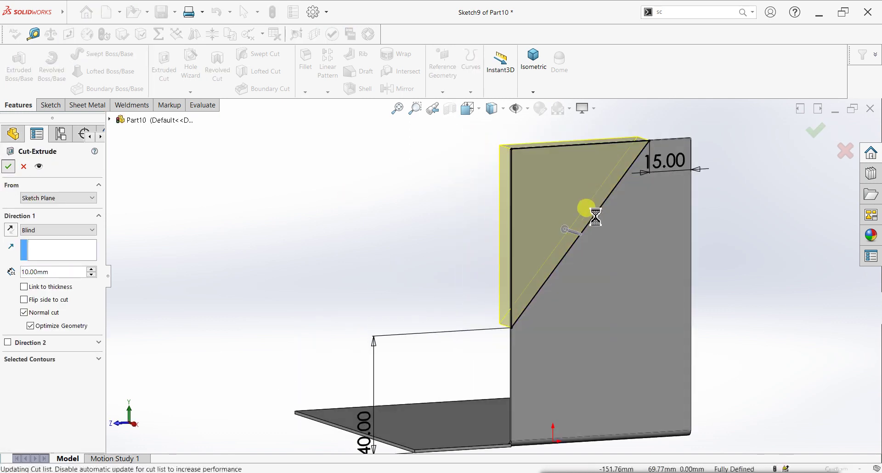
- Apply Cut-Extrude1 to trim the flange's upper-left corner, then orbit to view it
key("Return")
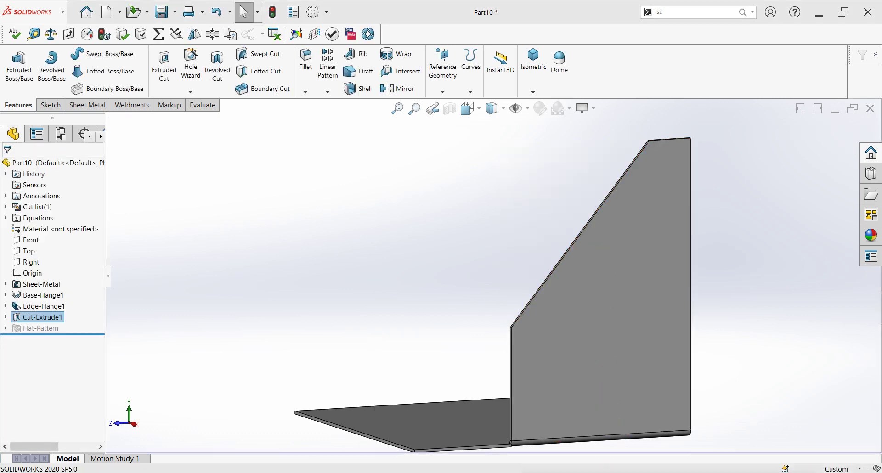
mouse_move(601, 302)
middle_mouse_down()
mouse_move(679, 357)
mouse_move(678, 386)
mouse_move(691, 256)
middle_mouse_up()
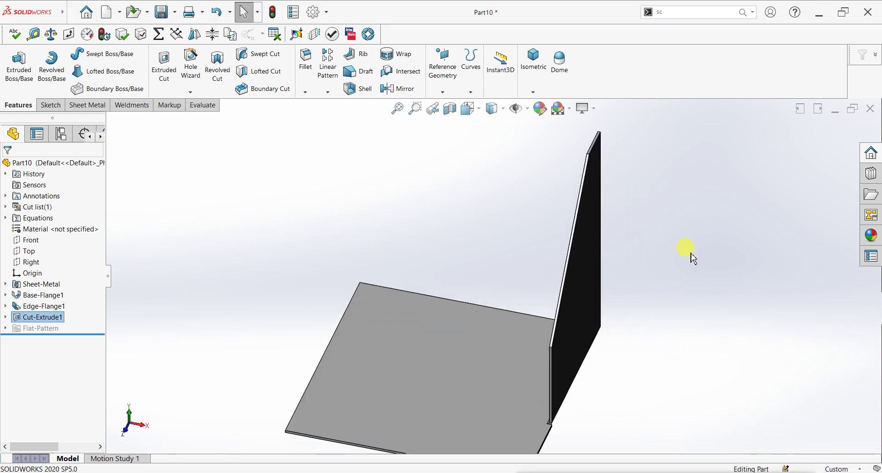
- Create Plane1 midway between the base plate's two opposite end faces
left_click(444, 84)
left_click(441, 103)
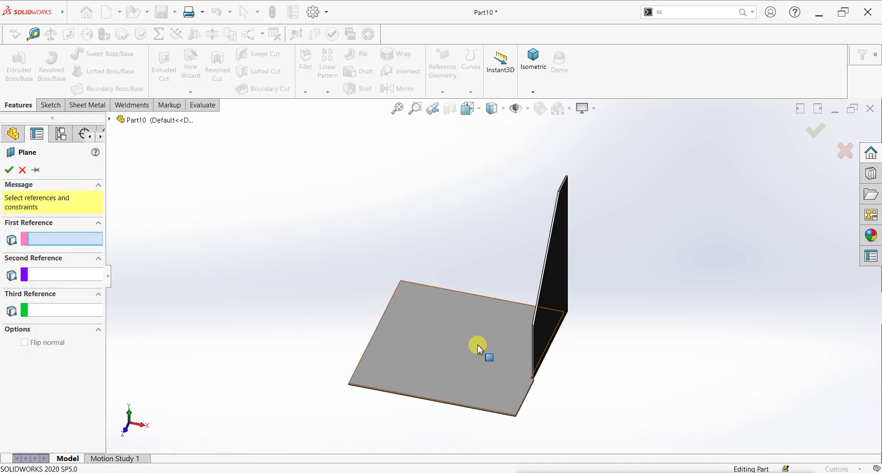
scroll(506, 373, "down", 1)
scroll(522, 404, "down", 3)
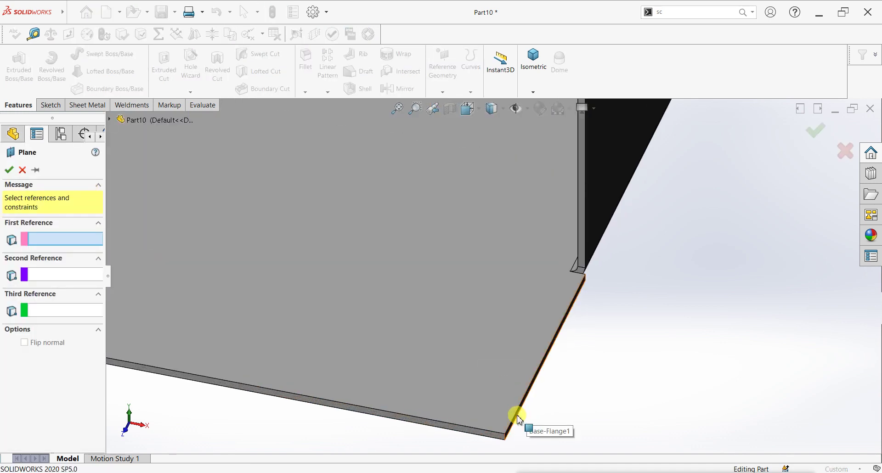
left_click(403, 309)
scroll(404, 309, "up", 3)
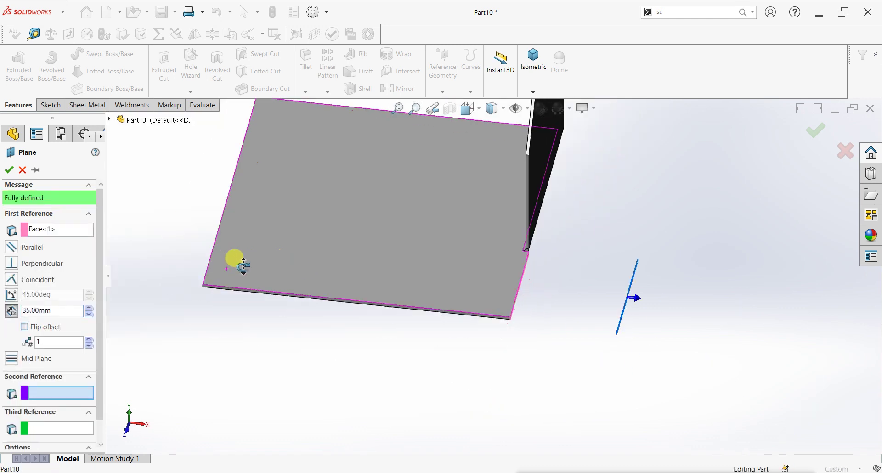
scroll(244, 266, "down", 2)
scroll(258, 268, "down", 2)
left_click(281, 310)
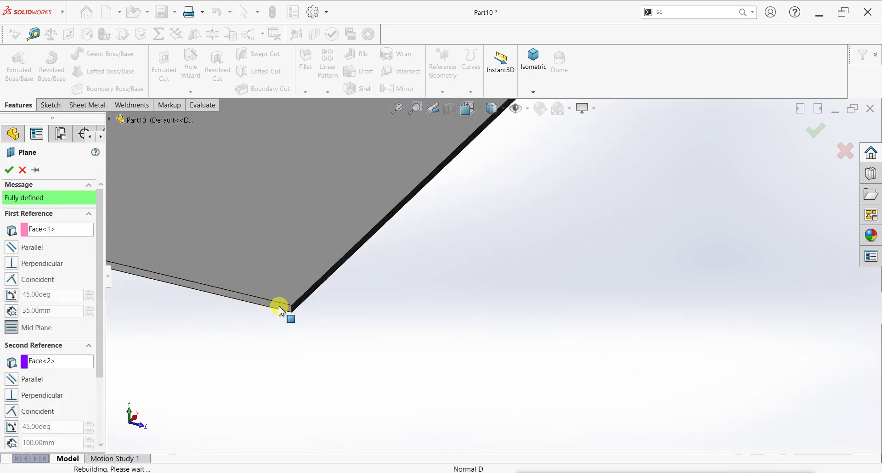
scroll(335, 248, "up", 3)
left_click(9, 170)
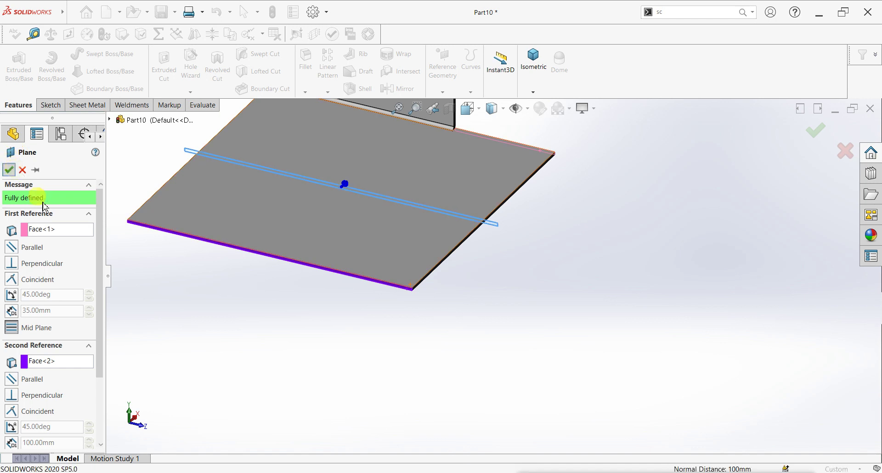
scroll(508, 249, "up", 3)
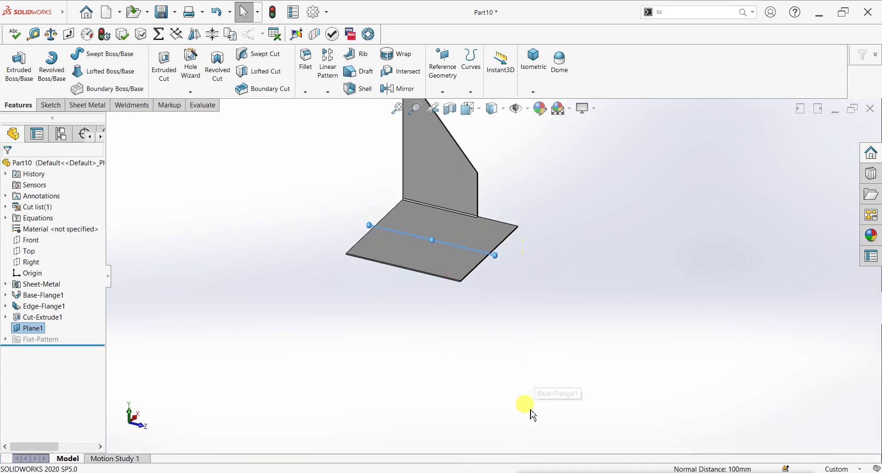
- Mirror Edge-Flange1 and Cut-Extrude1 across Plane1 onto the opposite side of the base
middle_click_drag(528, 189, 408, 197)
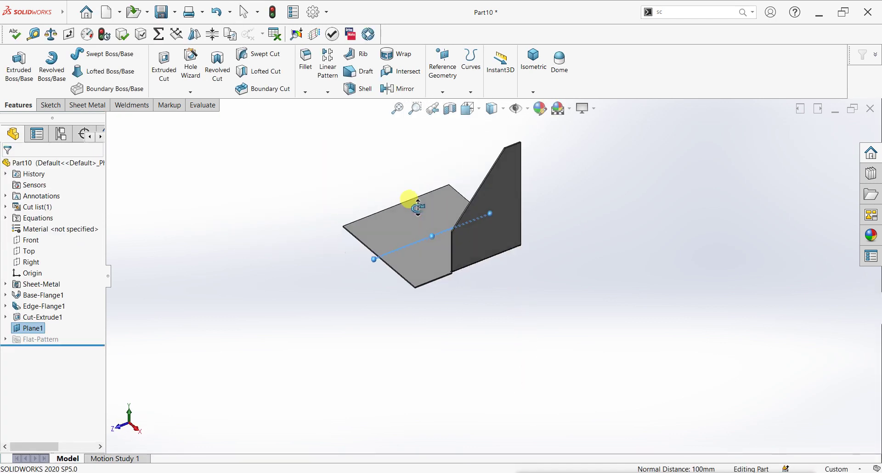
middle_click_drag(561, 168, 429, 135)
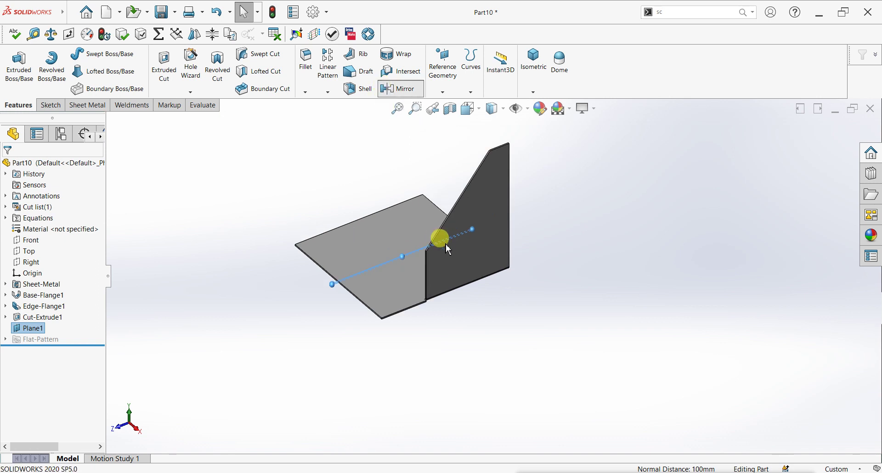
left_click(110, 120)
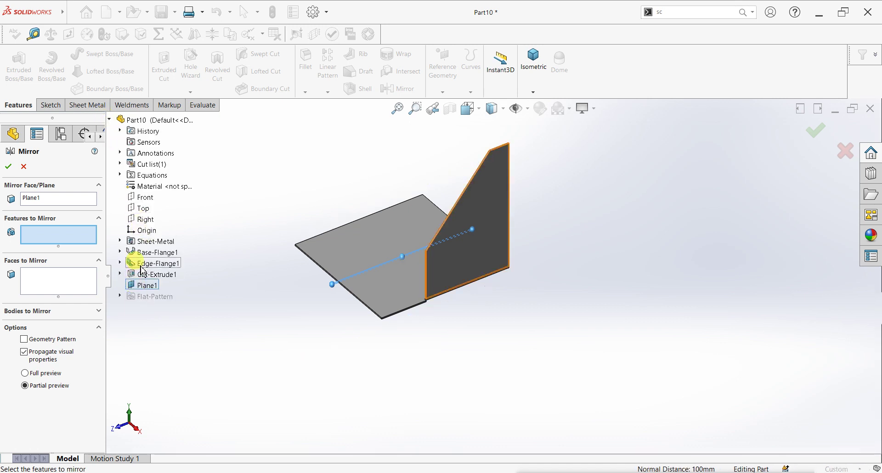
left_click(141, 269)
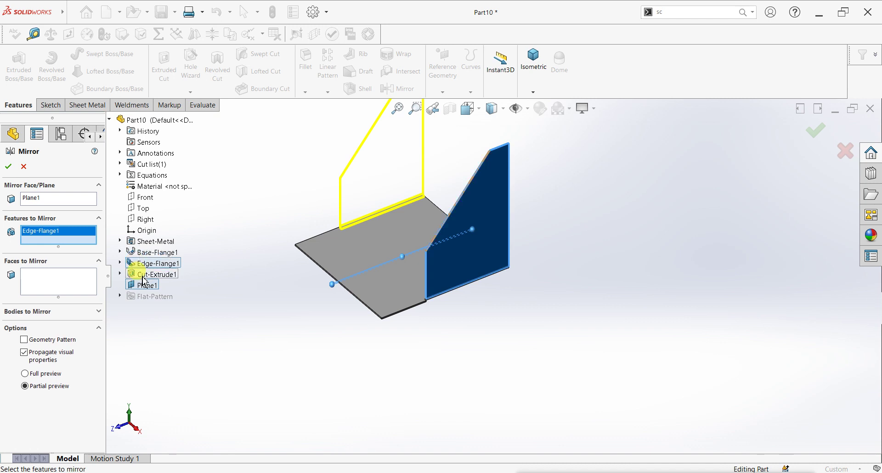
left_click(142, 275)
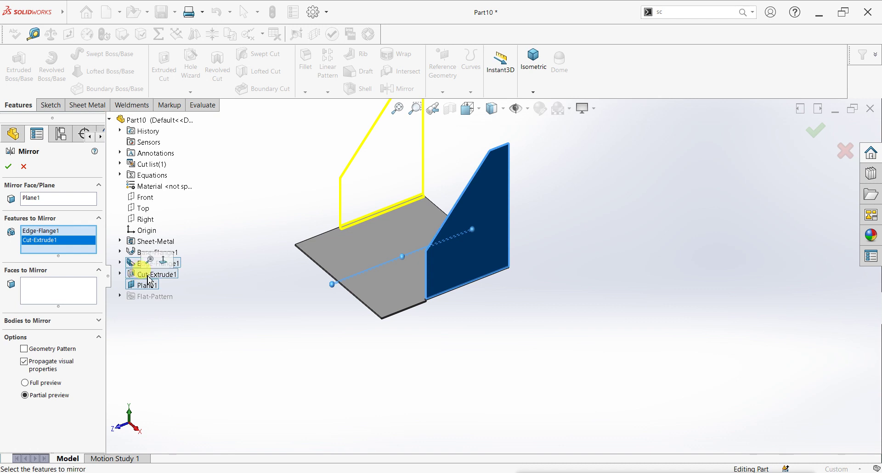
left_click(9, 166)
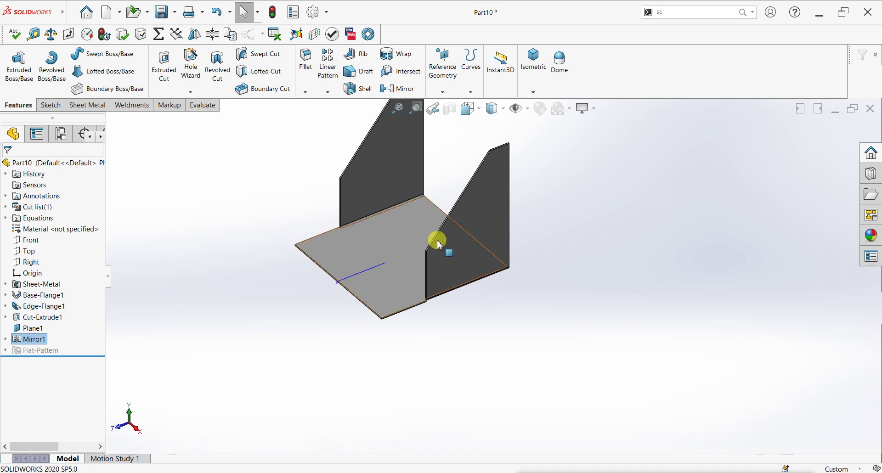
- Start a sketch on the right wall face, viewed Normal To, and draw a circle
left_click(474, 225)
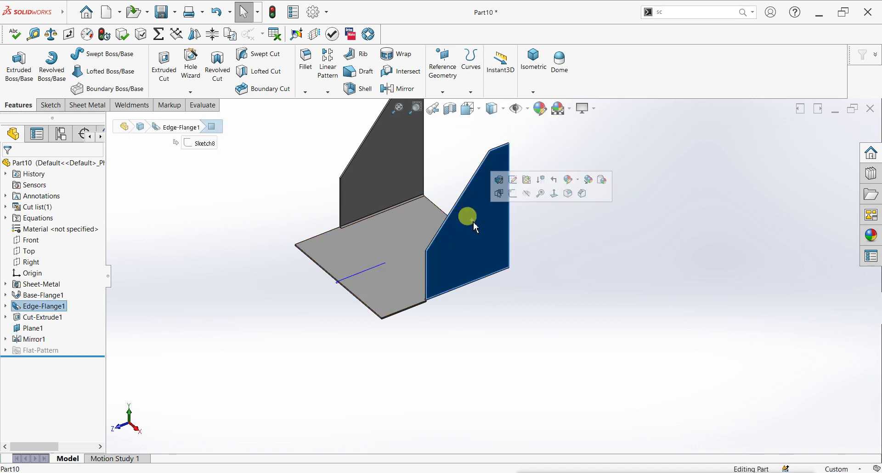
key("ctrl+8")
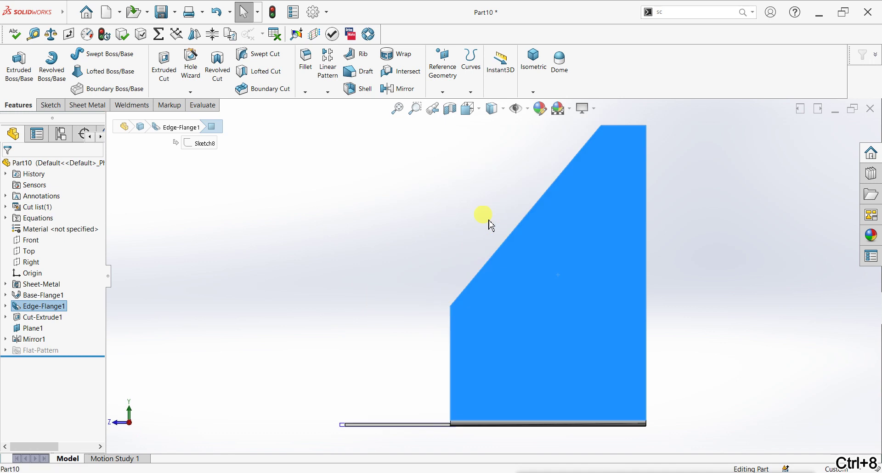
left_click(50, 104)
left_click(15, 62)
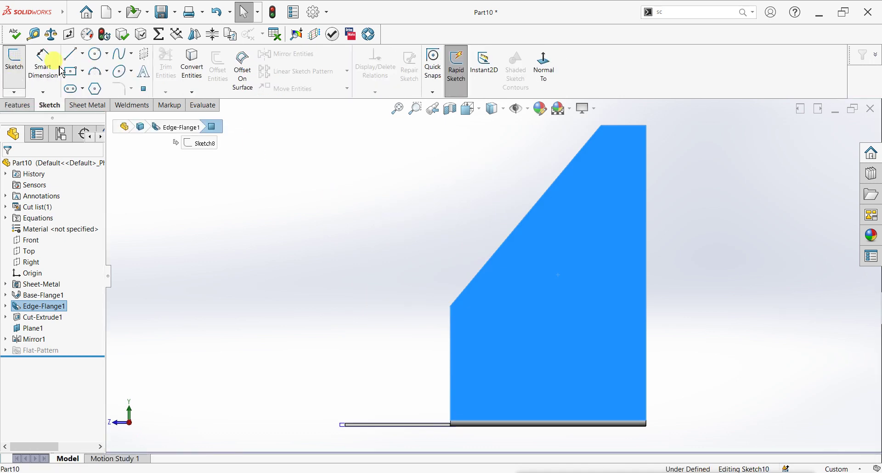
left_click(95, 60)
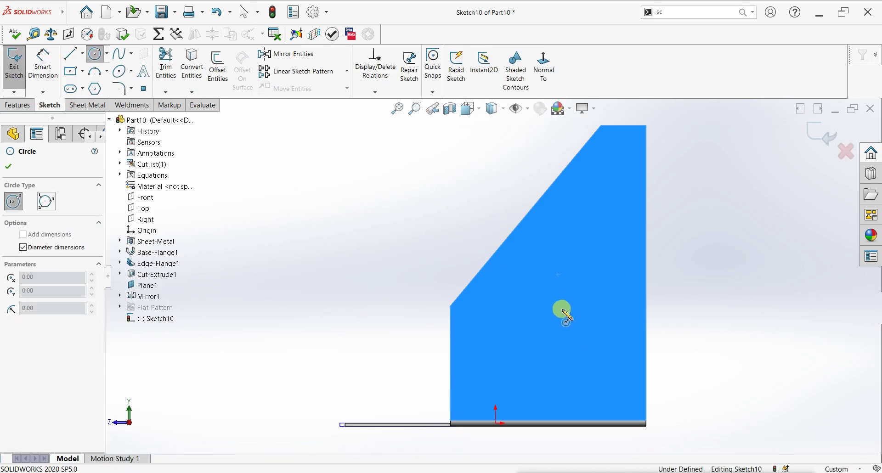
left_click(554, 304)
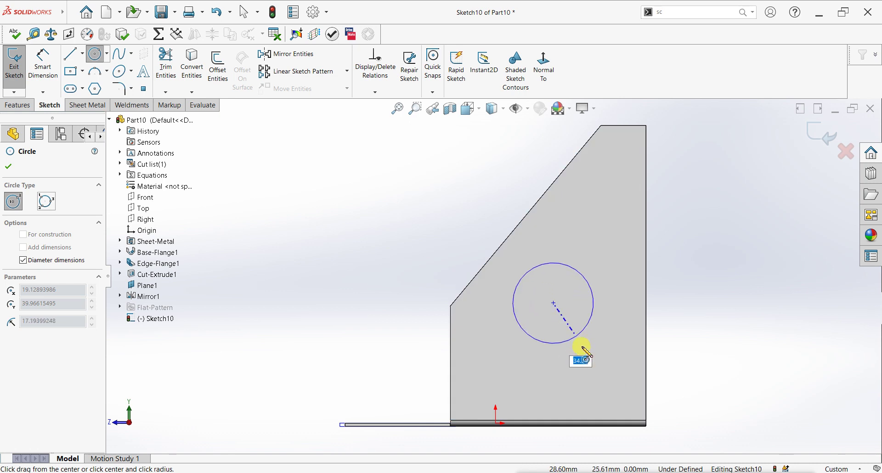
left_click(581, 347)
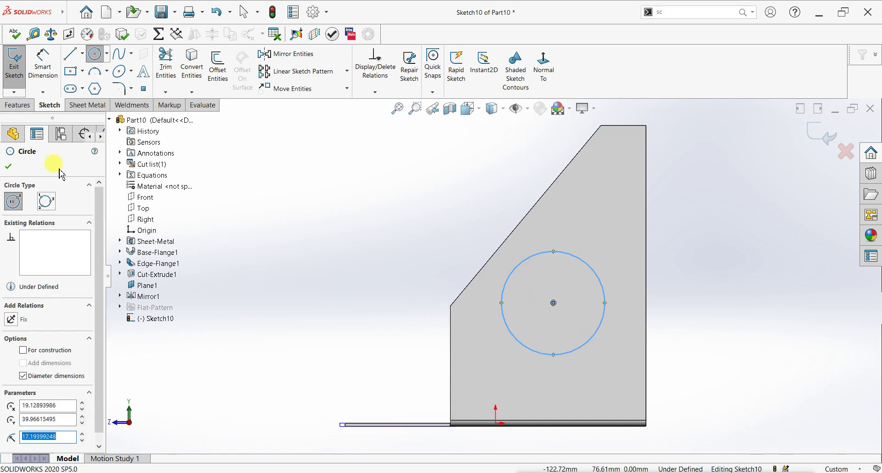
- Dimension the circle to a 35 mm diameter
left_click(9, 167)
left_click(43, 64)
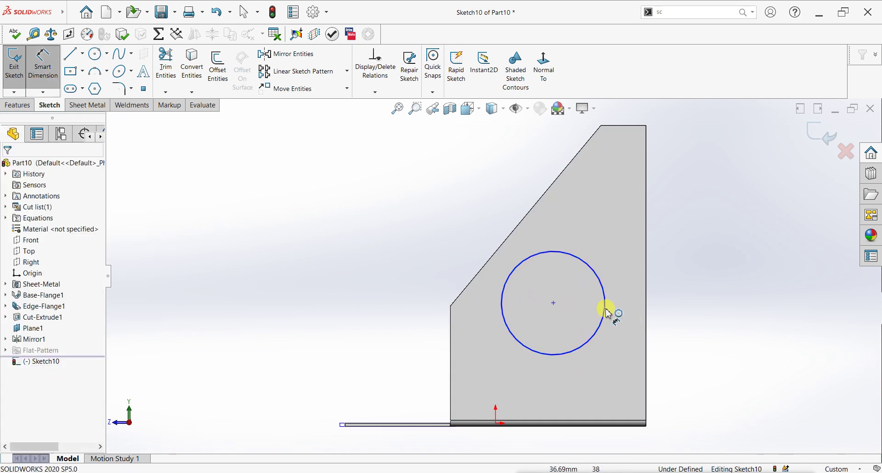
left_click(680, 351)
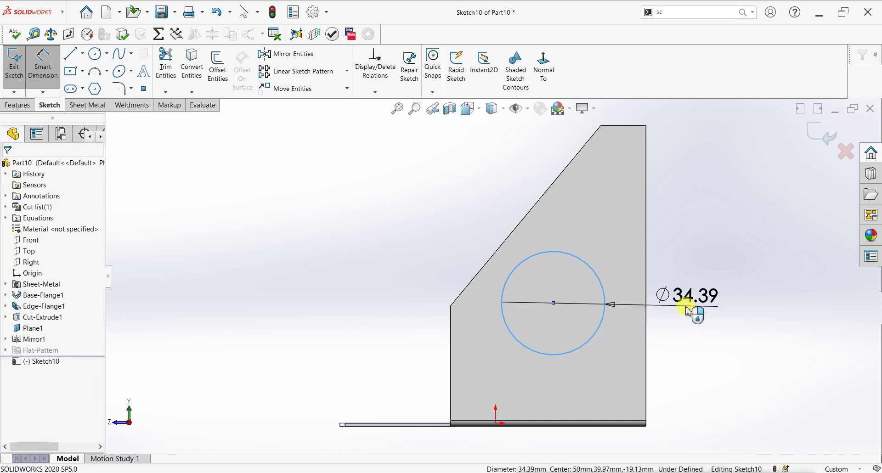
left_click(687, 311)
type("35")
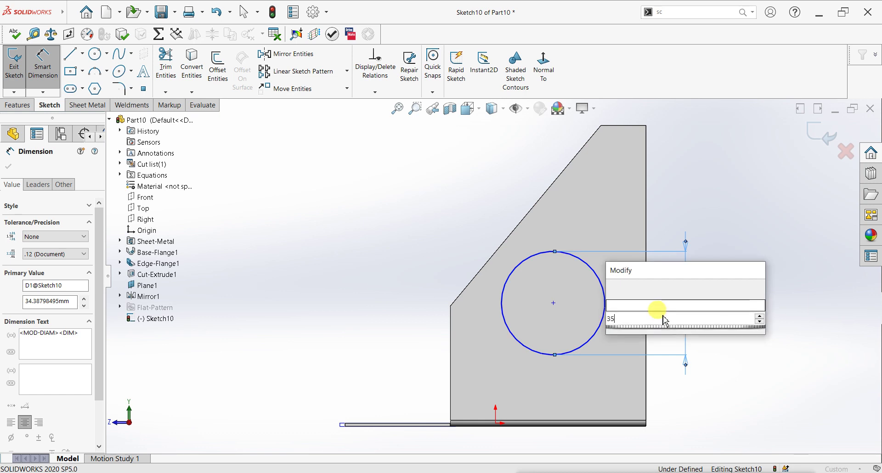
key("Escape")
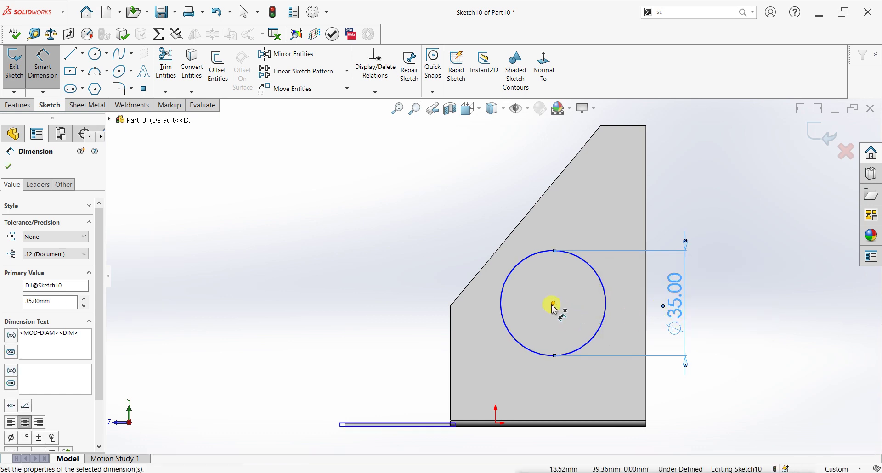
- Locate the circle centre 35 mm above the base and 30 mm from the right edge
left_click(591, 426)
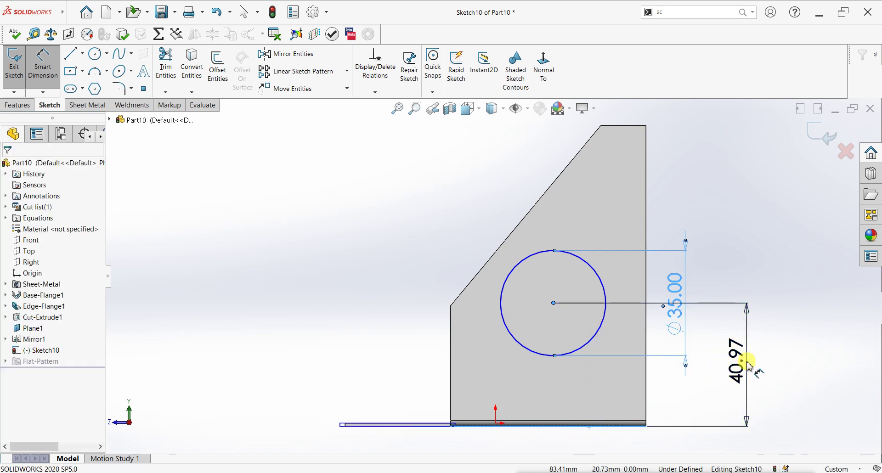
left_click(746, 363)
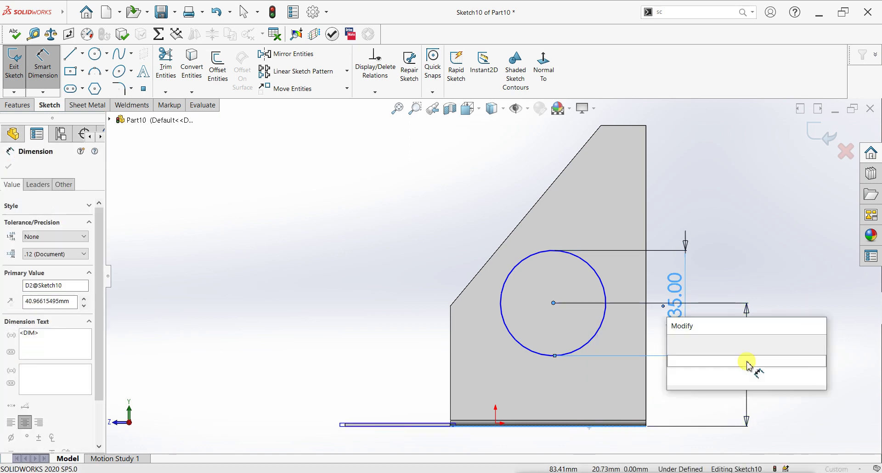
type("41")
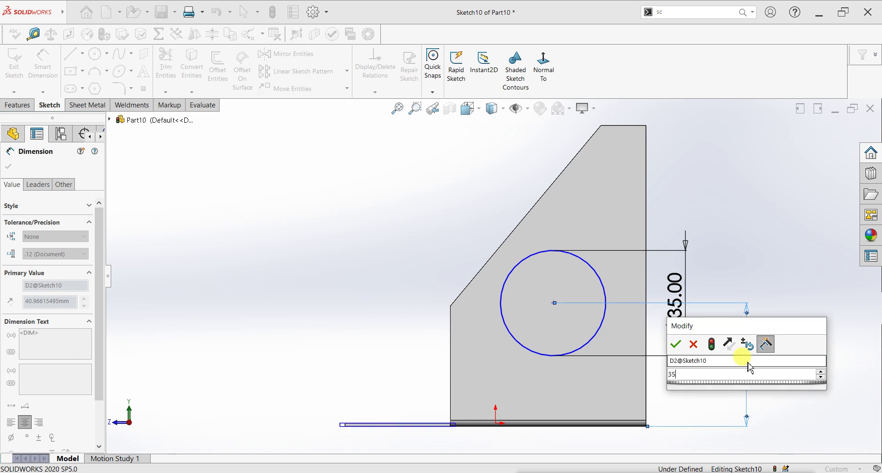
key("Escape")
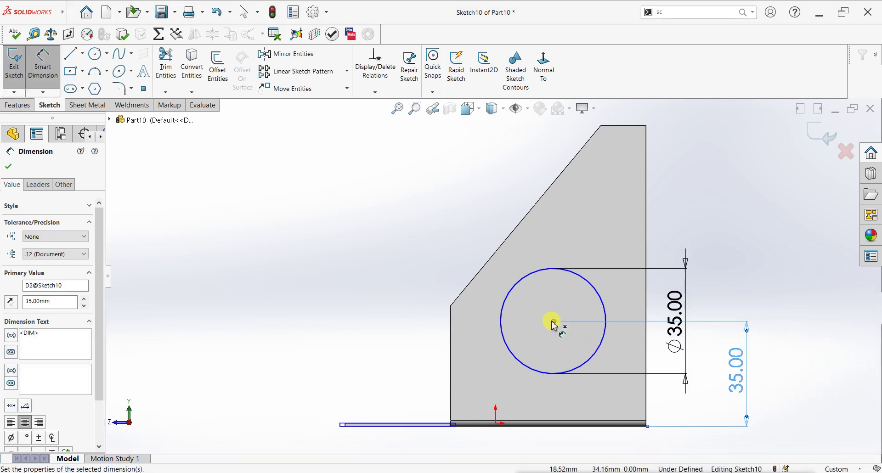
left_click(646, 312)
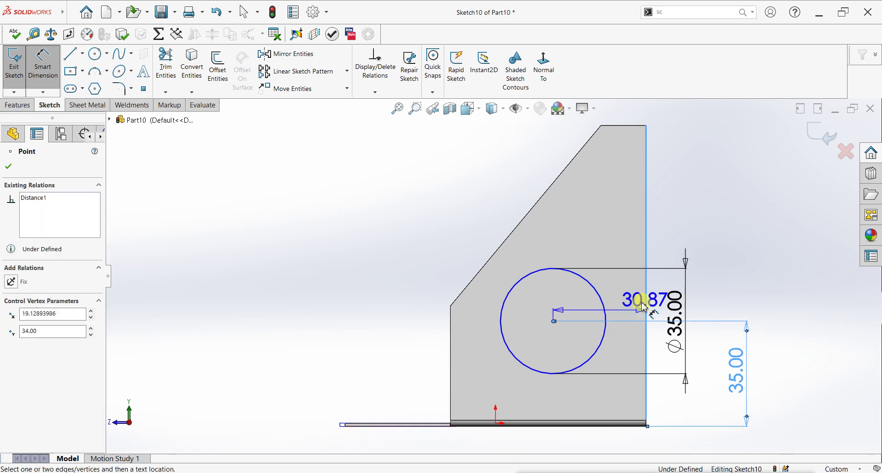
left_click(608, 247)
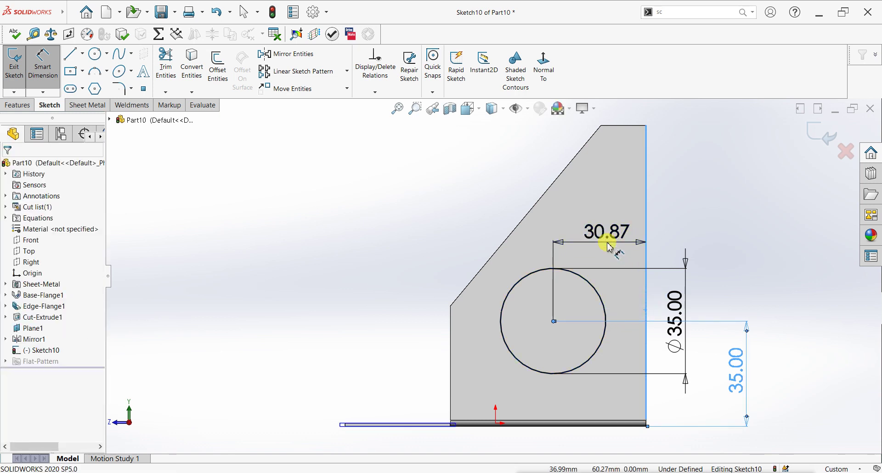
double_click(609, 246)
type("30")
key("Return")
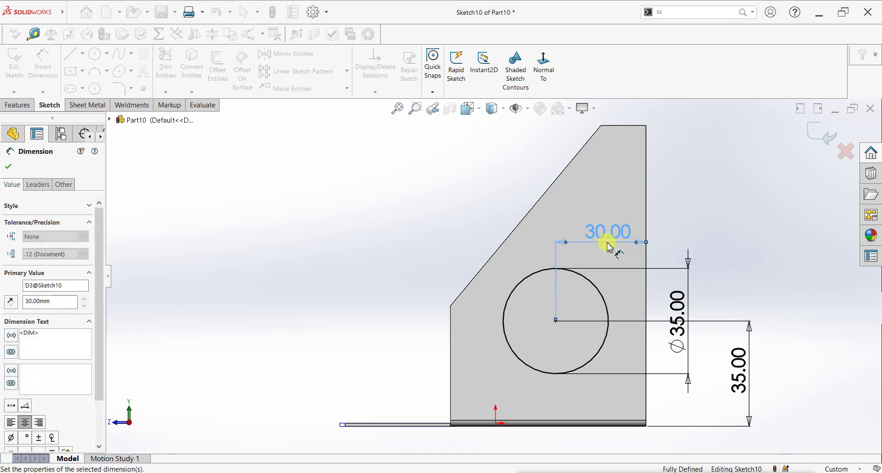
left_click(8, 167)
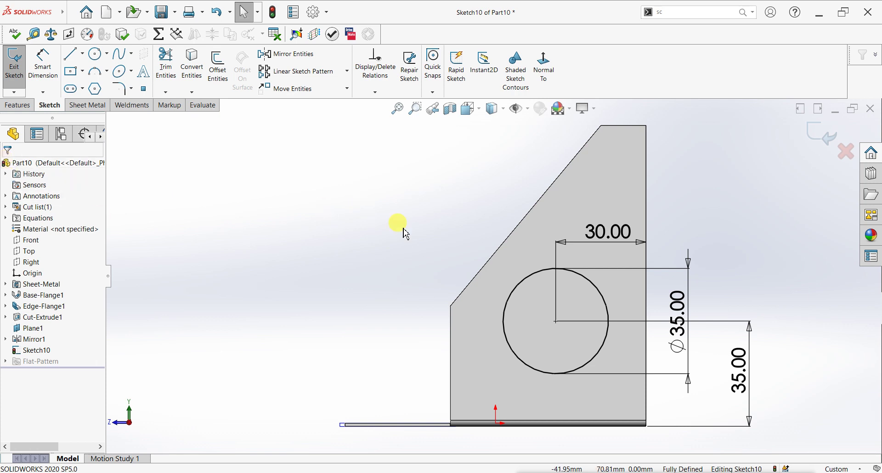
- Draw a circle on the Ø35 circle's centre and dimension it to Ø15 mm
scroll(580, 266, "down", 1)
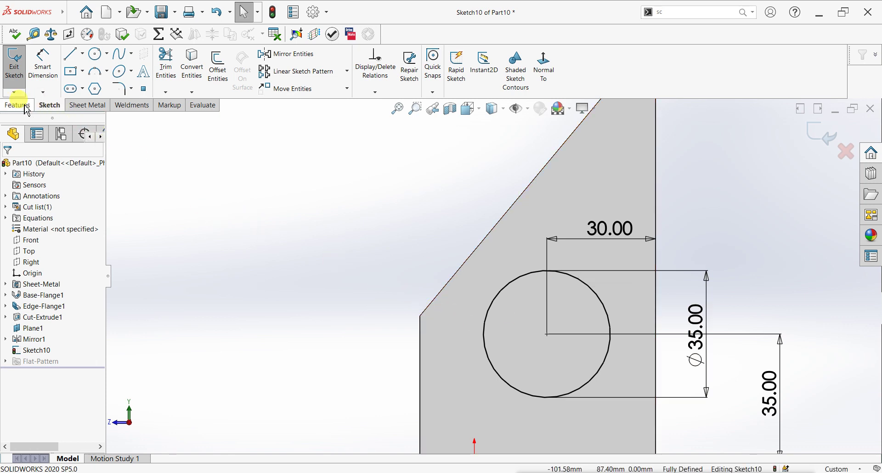
left_click(96, 54)
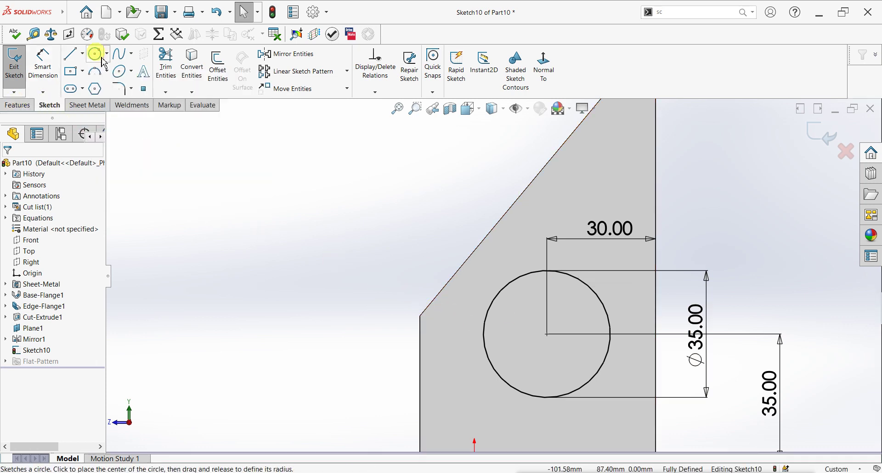
left_click(547, 334)
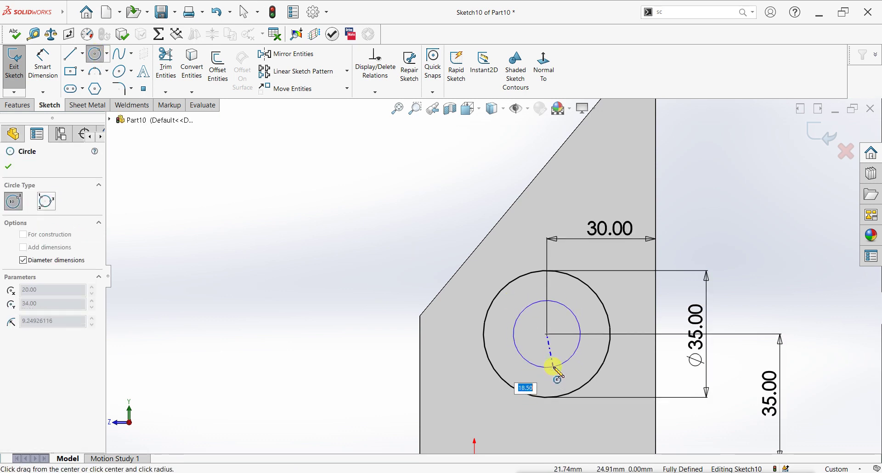
left_click(551, 360)
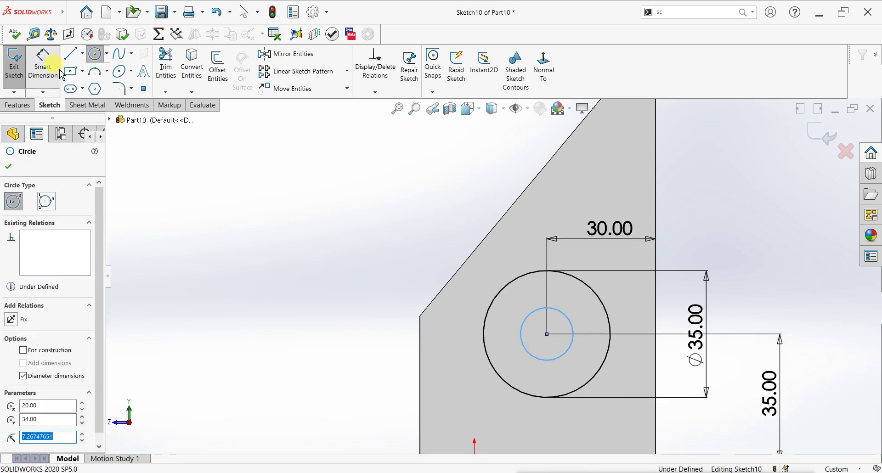
left_click(43, 65)
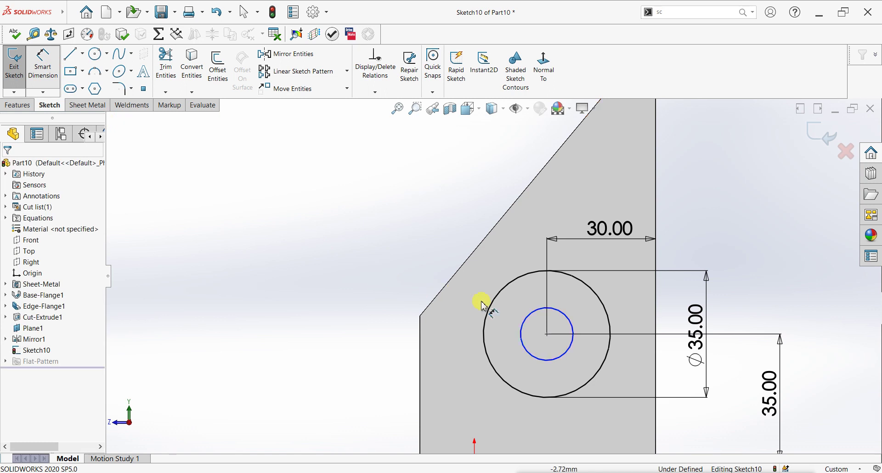
left_click(469, 341)
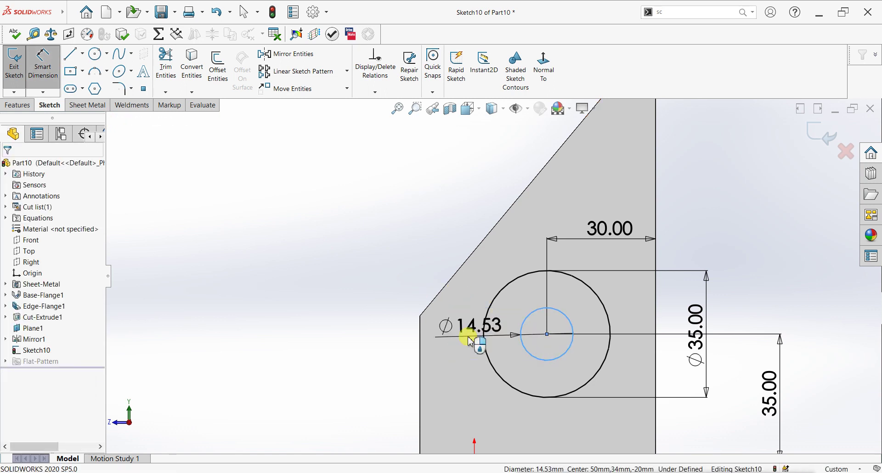
left_click(469, 341)
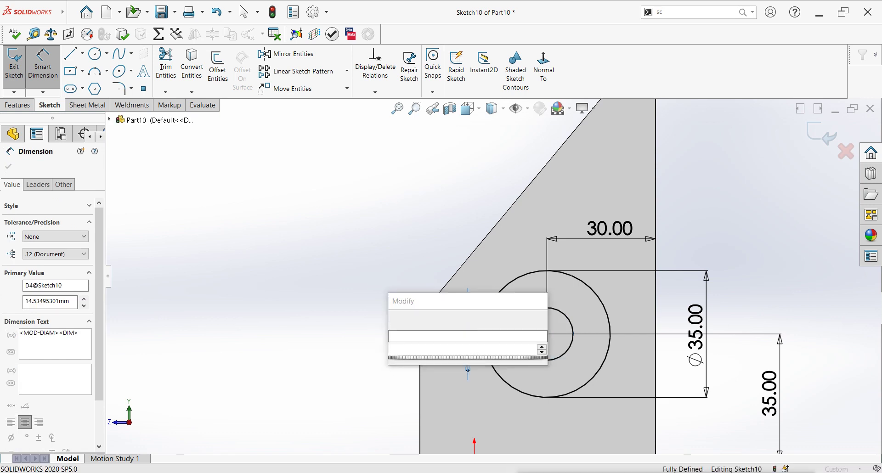
type("15")
key("Return")
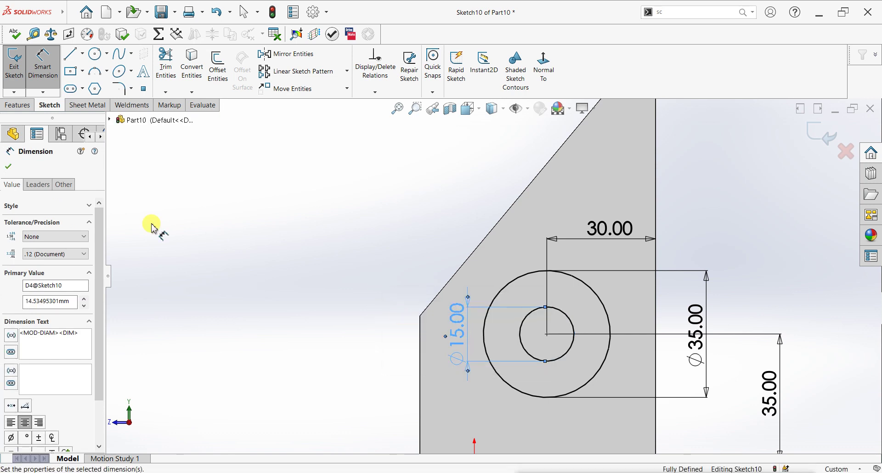
left_click(11, 166)
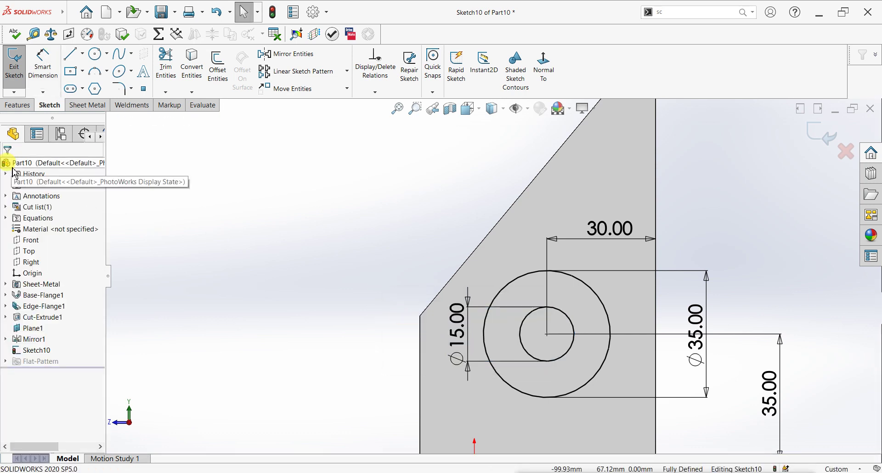
- Extrude the Ø35/Ø15 ring sketch 1 mm blind as Boss-Extrude1 on the flange face
left_click(95, 54)
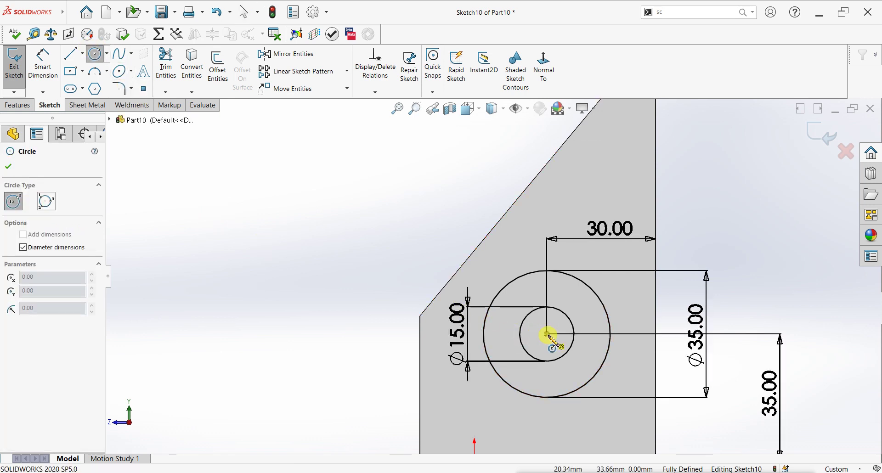
left_click(8, 166)
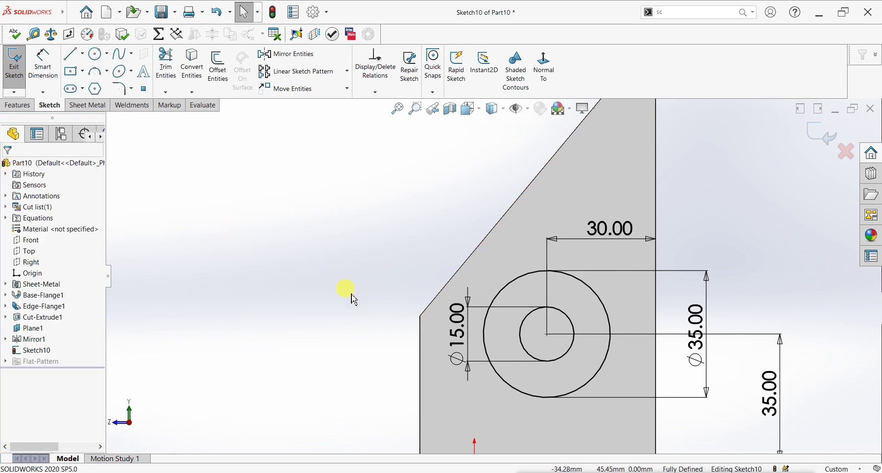
middle_click_drag(353, 300, 360, 305)
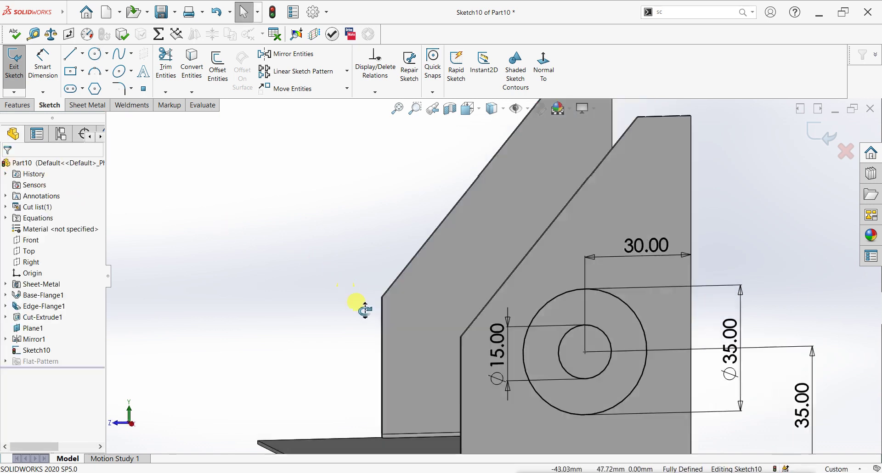
left_click(17, 105)
left_click(19, 64)
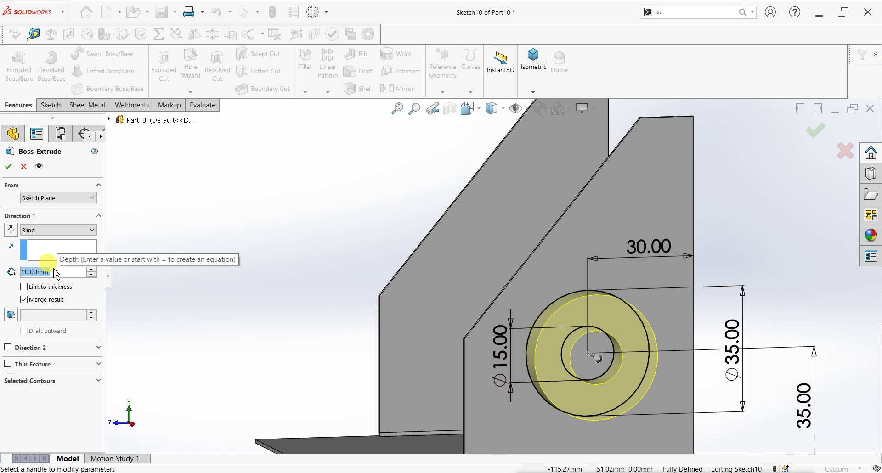
type("1")
key("Return")
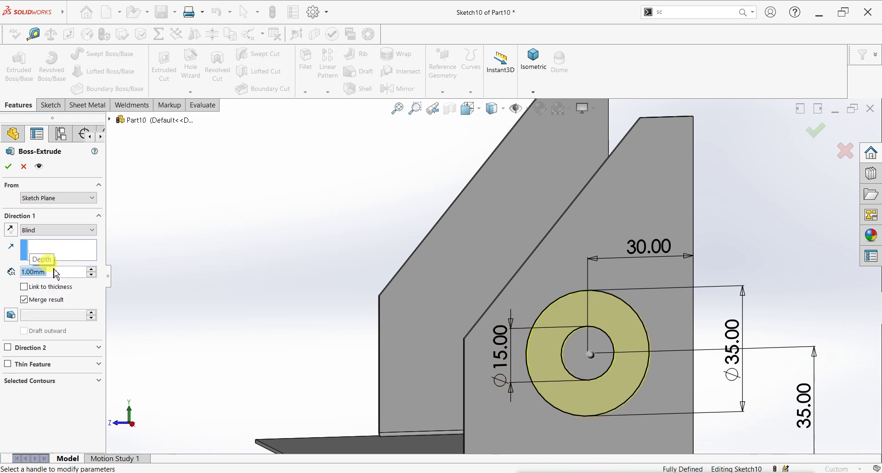
middle_click_drag(432, 351, 461, 372)
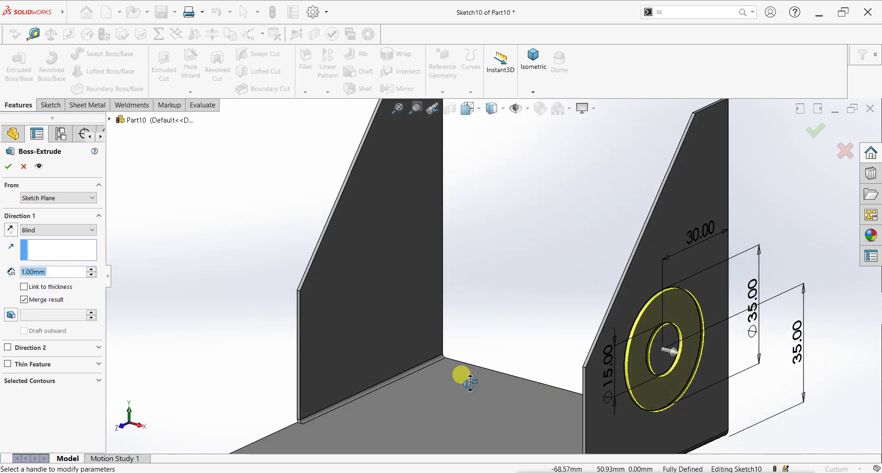
scroll(701, 315, "down", 3)
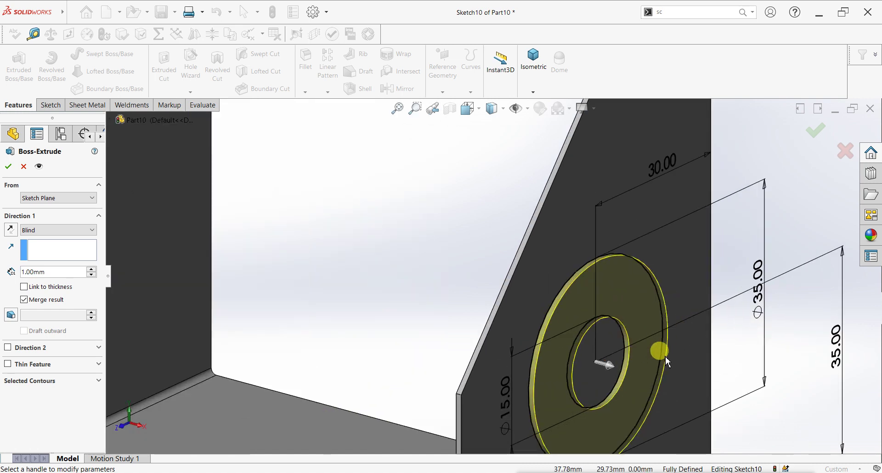
scroll(494, 345, "up", 2)
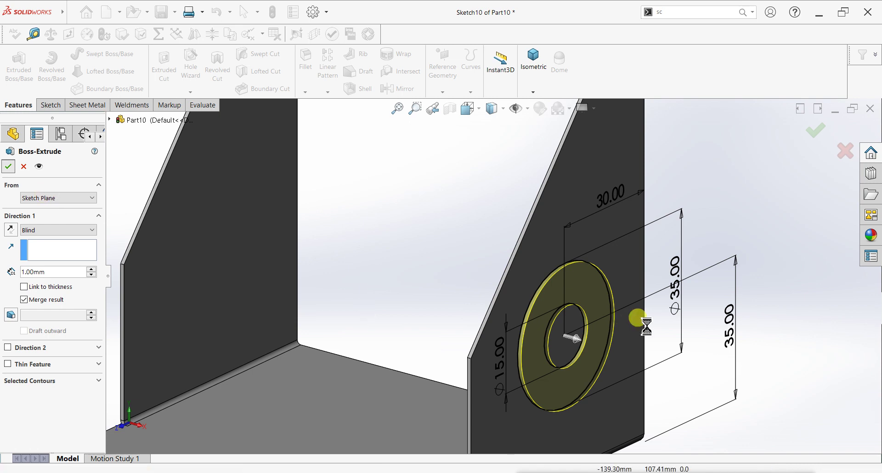
key("Return")
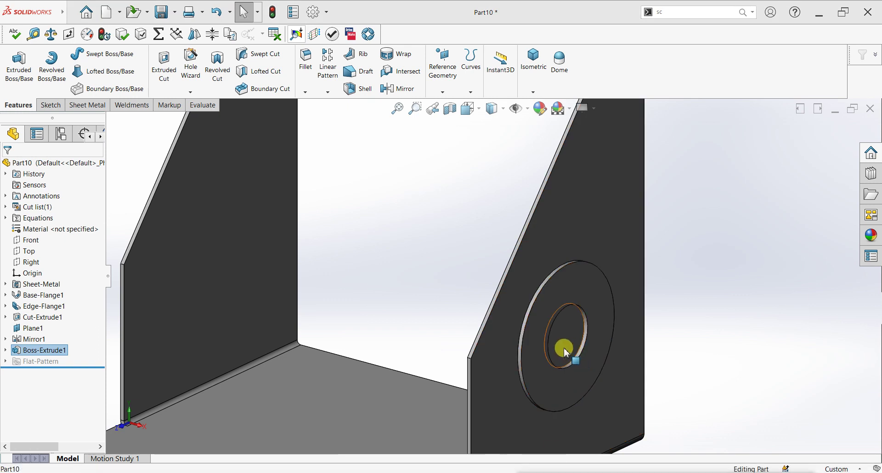
- Start a new sketch on the flange face inside the boss, viewed normal to it
left_click(565, 352)
key("ctrl+8")
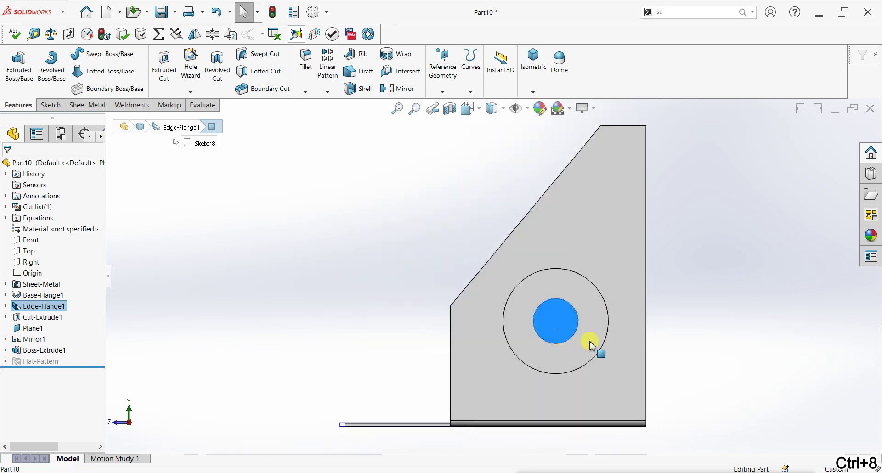
left_click(49, 106)
left_click(14, 62)
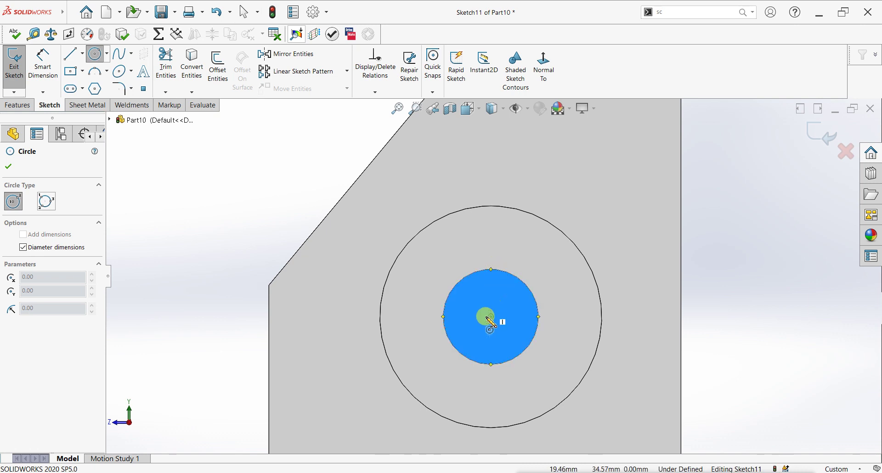
- Draw a circle on the Ø15 hole edge and a concentric circle dimensioned to Ø25 mm
left_click(491, 316)
left_click(538, 317)
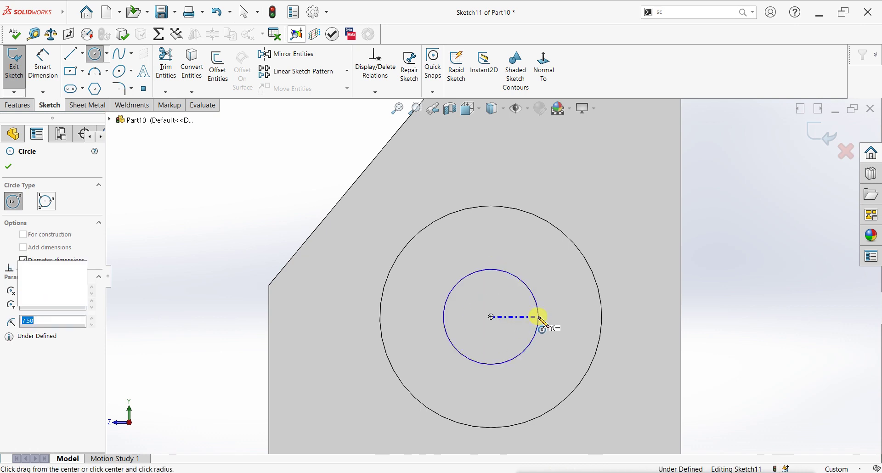
left_click(491, 316)
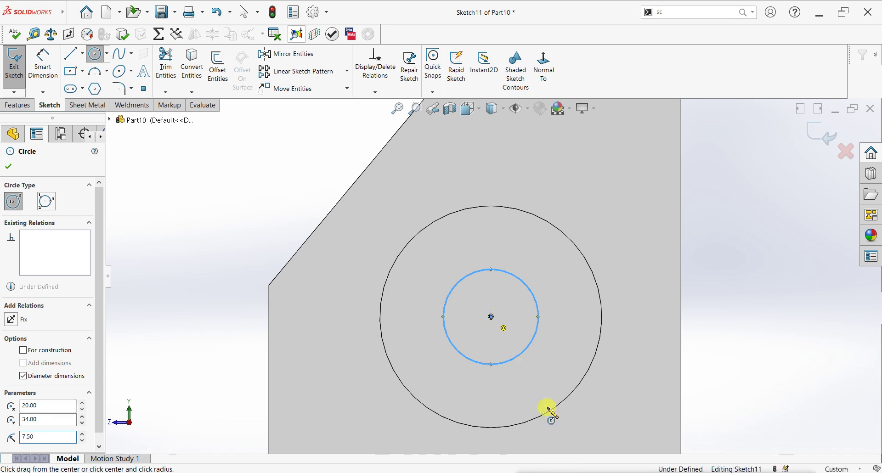
left_click(546, 391)
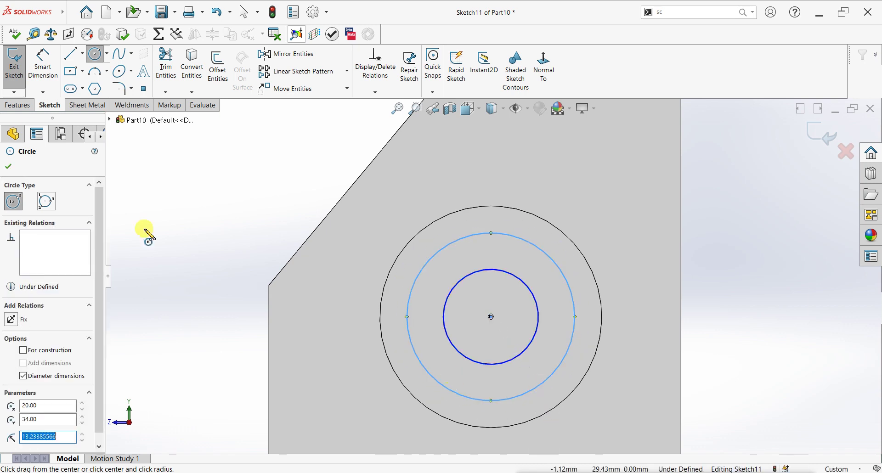
left_click(42, 64)
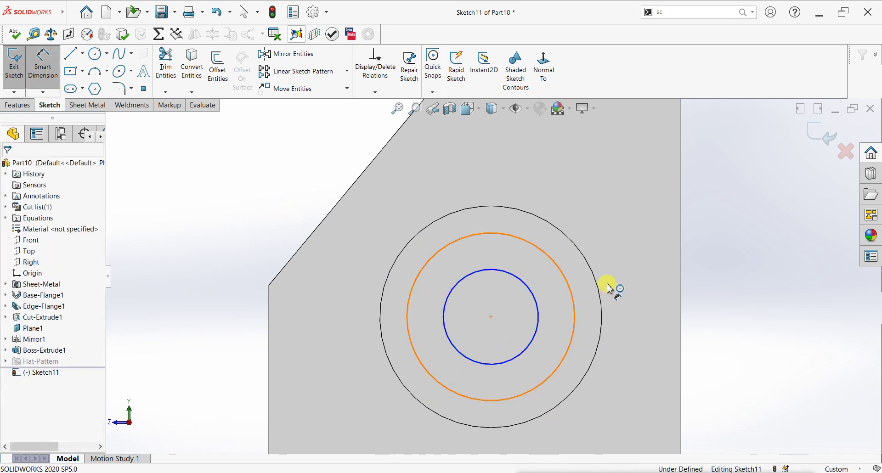
left_click(626, 303)
left_click(633, 317)
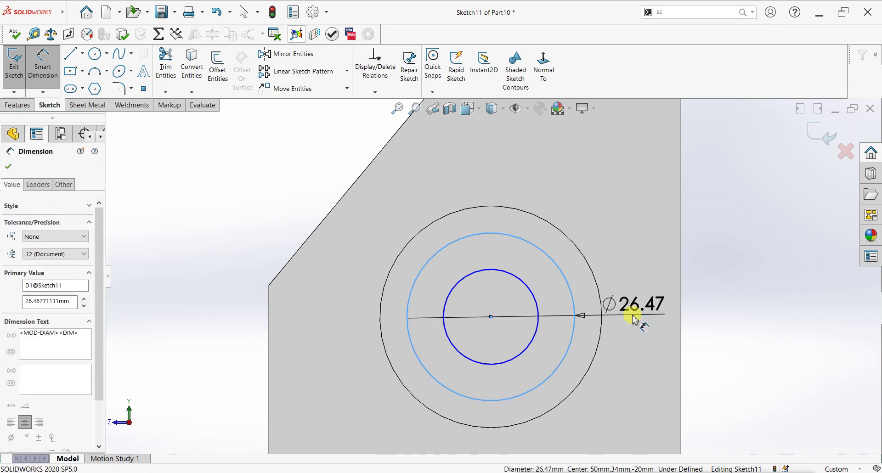
type("25")
key("Return")
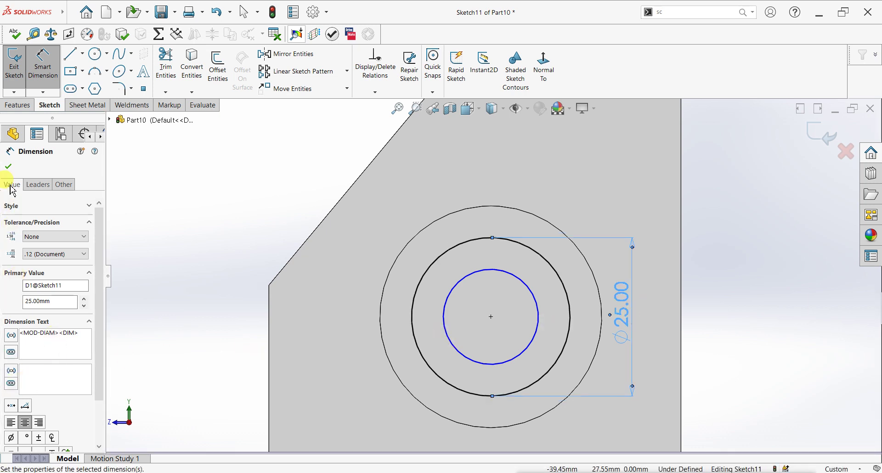
left_click(9, 166)
left_click(471, 248)
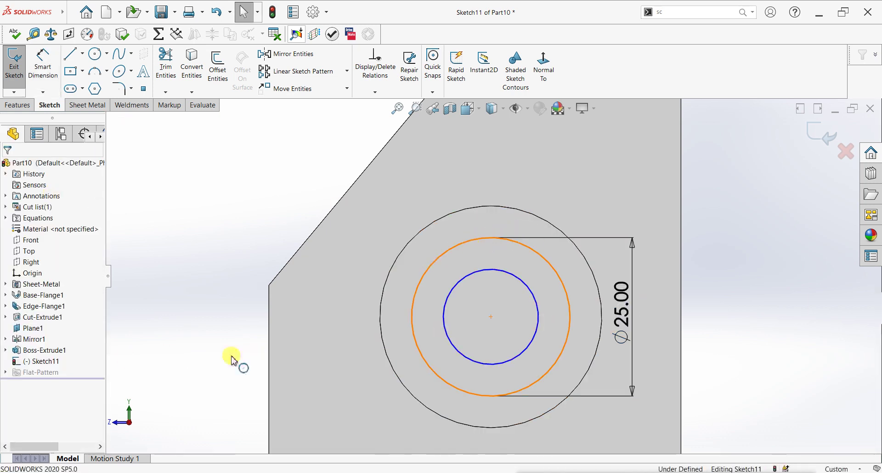
- Make the Ø25 circle construction geometry and draw a Ø2 mm circle on its top
left_click(23, 312)
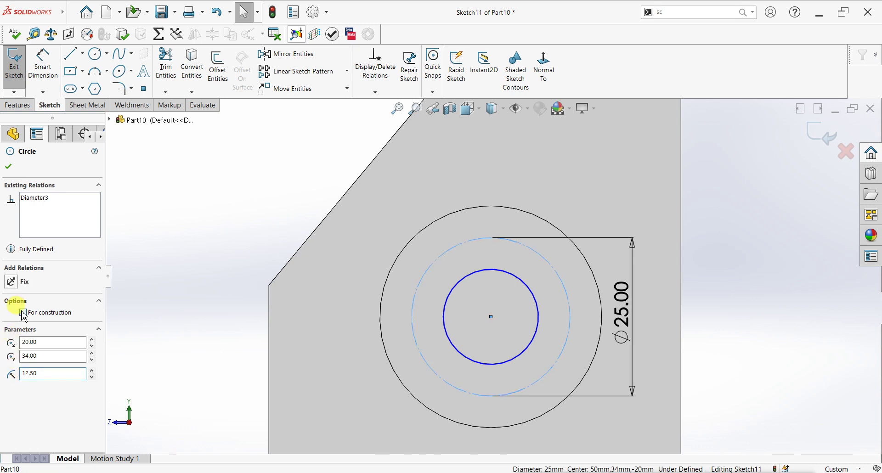
left_click(8, 167)
left_click(95, 54)
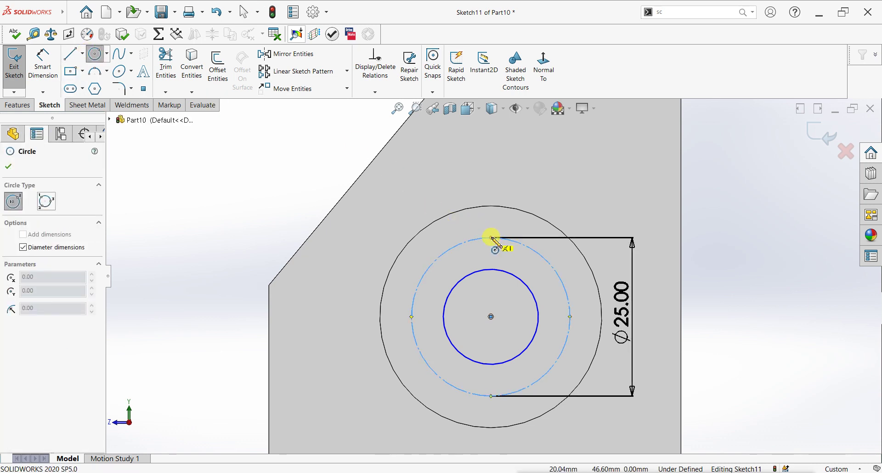
left_click_drag(491, 237, 493, 246)
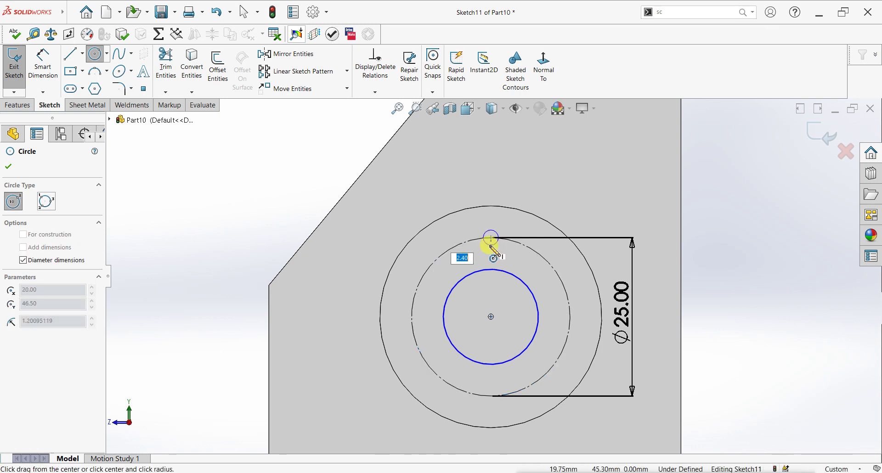
left_click(48, 66)
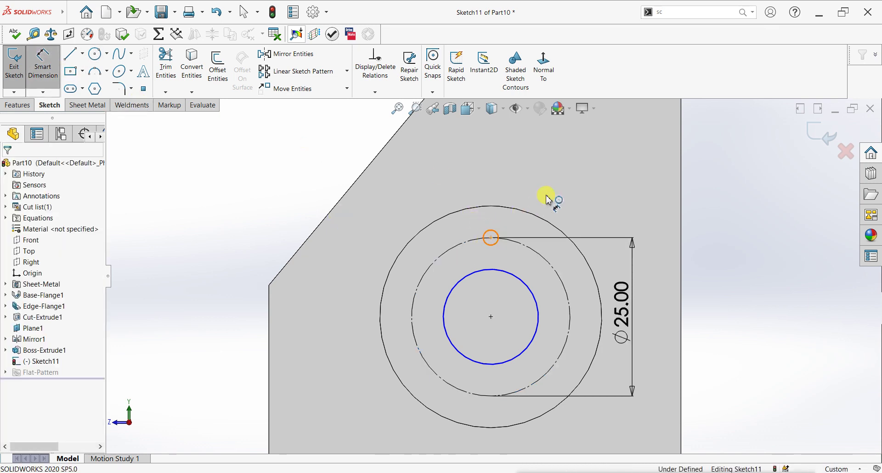
left_click(496, 232)
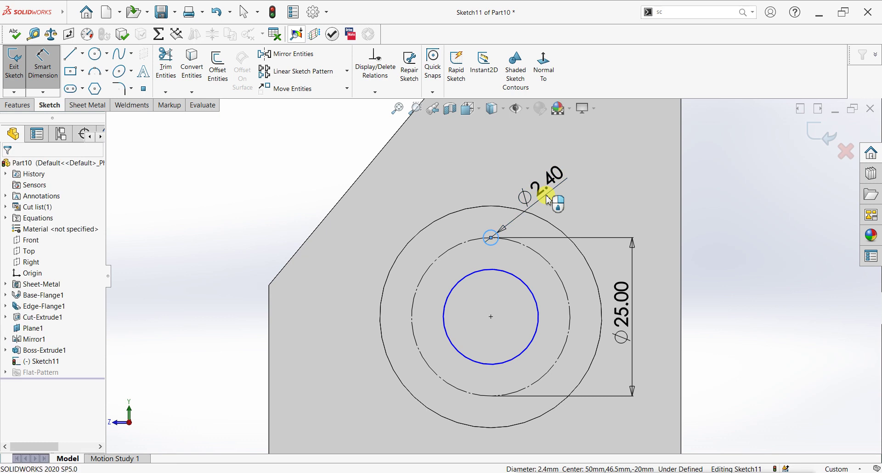
left_click(548, 198)
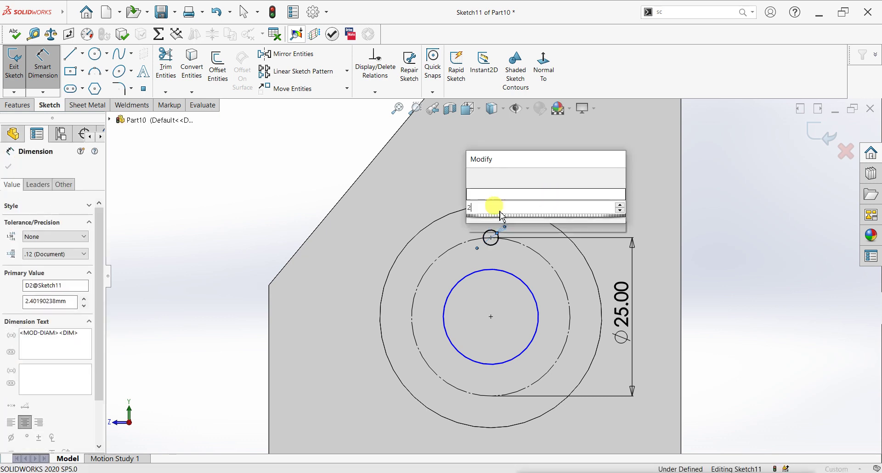
left_click(480, 202)
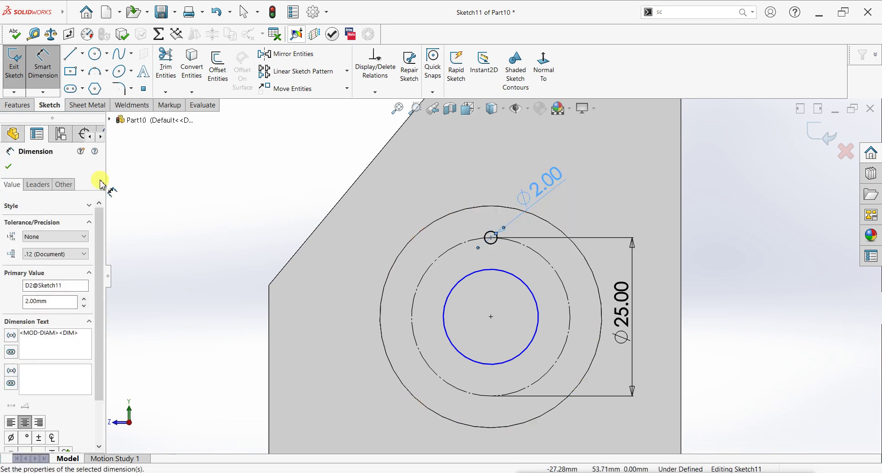
left_click(9, 167)
- Circularly pattern the Ø2 circle 12 times around the sketch centre over 360°
left_click(347, 73)
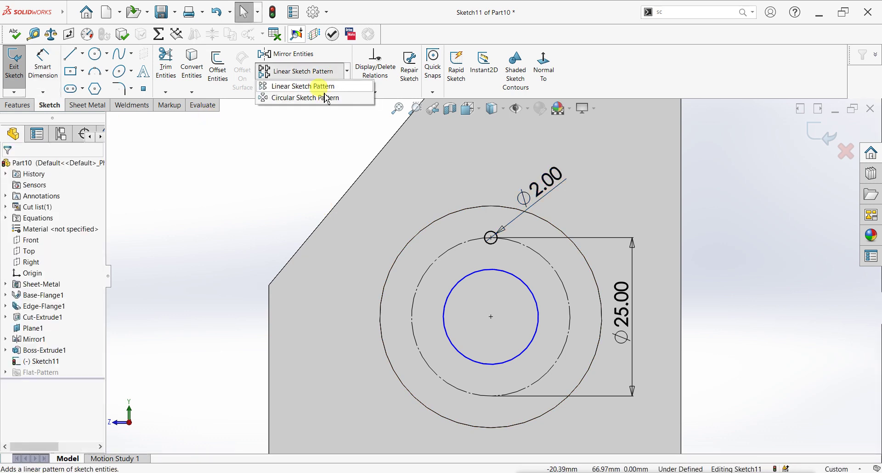
left_click(317, 97)
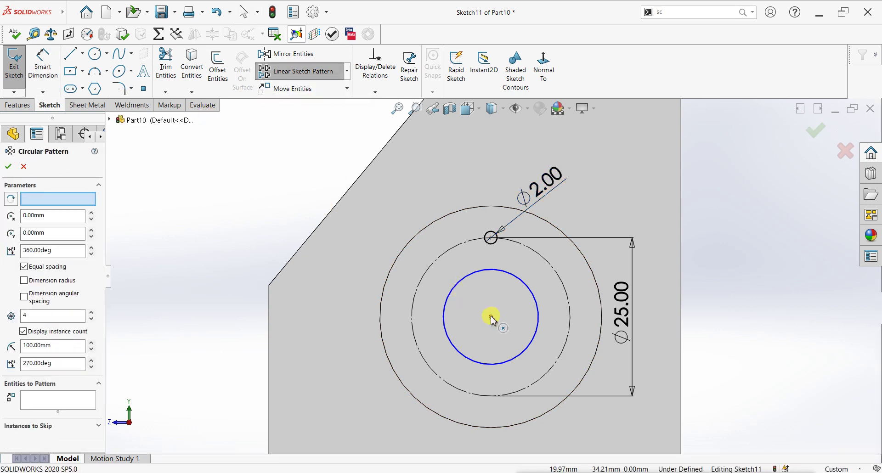
left_click(58, 200)
left_click(491, 317)
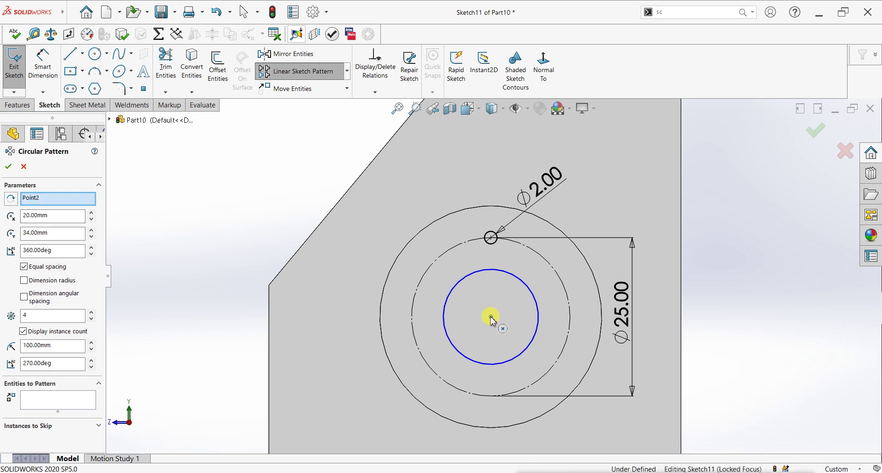
left_click(64, 400)
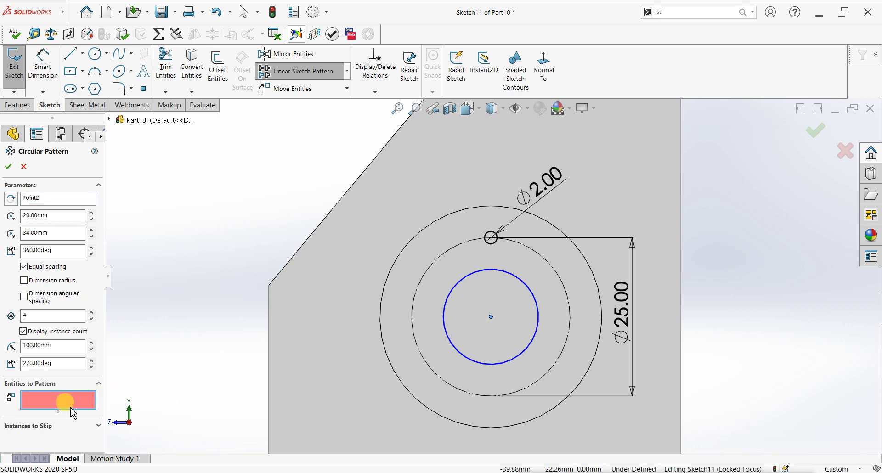
left_click(495, 247)
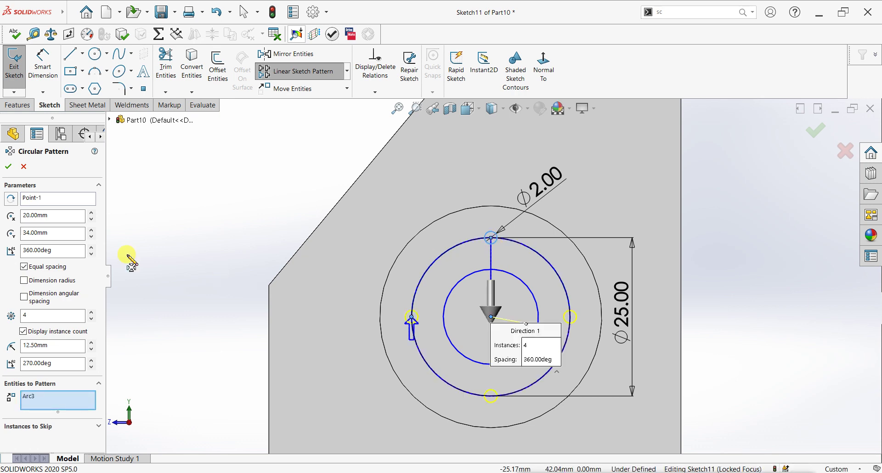
left_click(53, 315)
type("2")
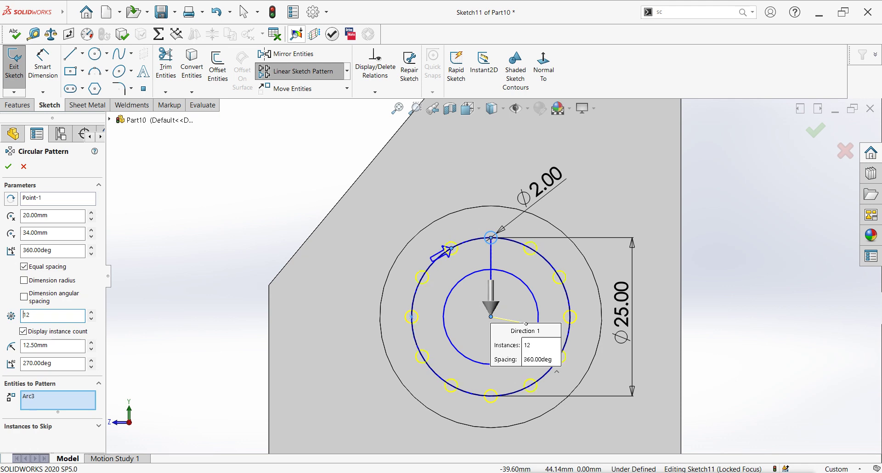
left_click(8, 167)
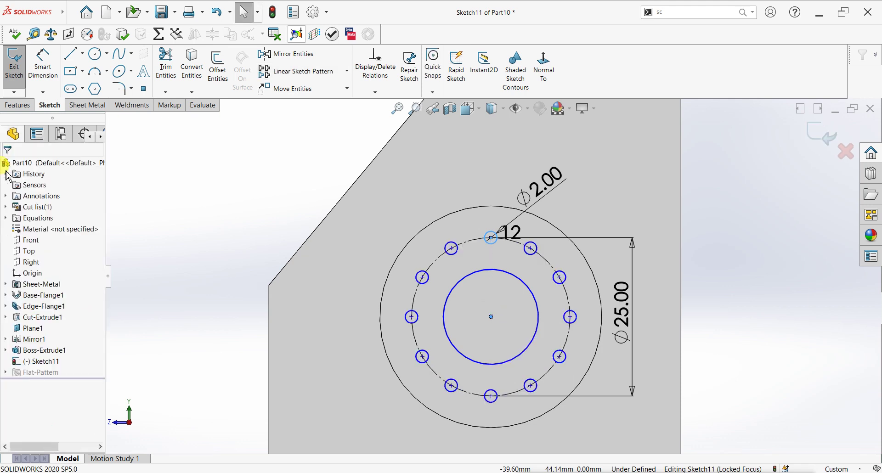
- Extruded-cut Sketch11 with the Up To Next end condition
left_click(17, 105)
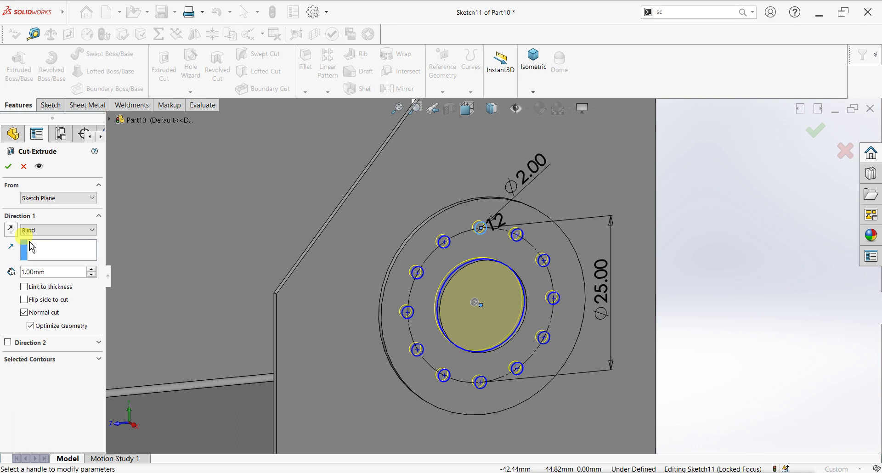
left_click(28, 231)
left_click(43, 255)
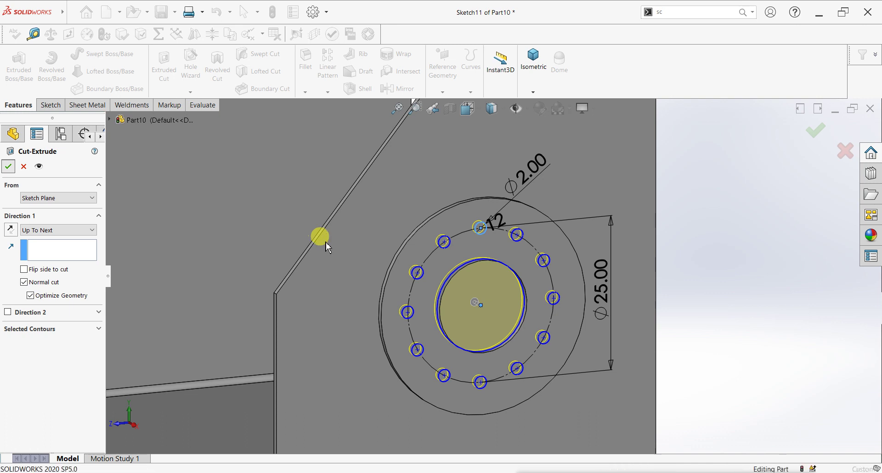
scroll(498, 295, "up", 2)
scroll(501, 299, "up", 1)
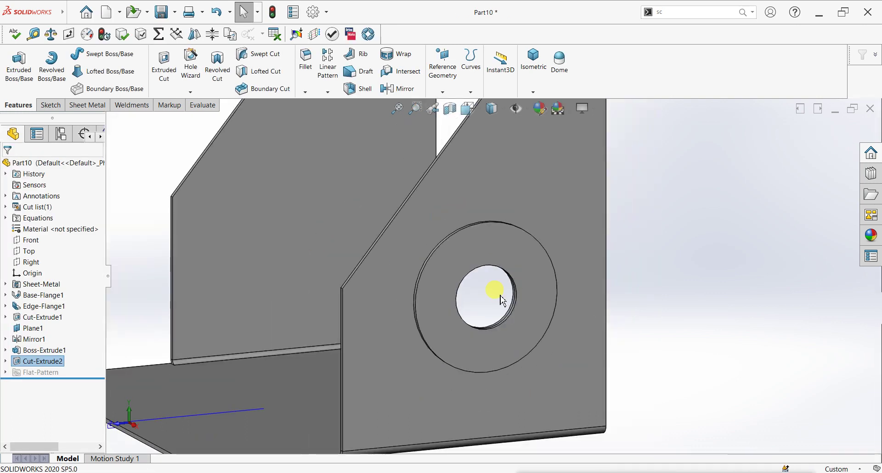
scroll(509, 288, "down", 1)
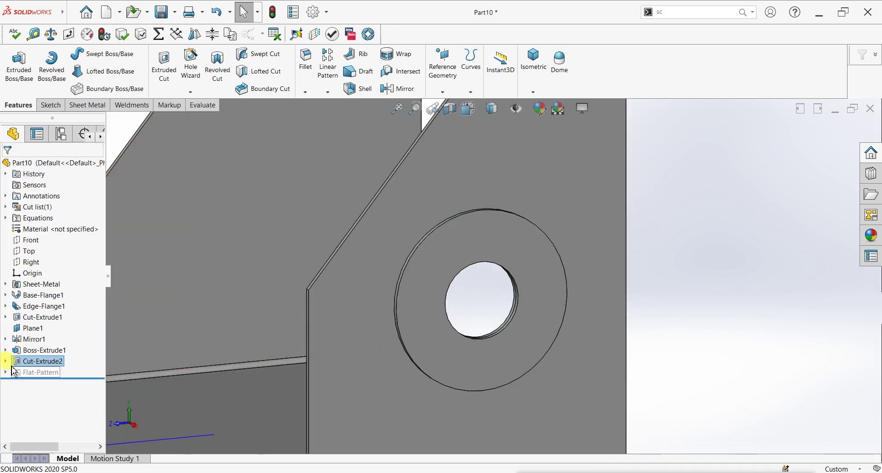
left_click(6, 361)
left_click(49, 372)
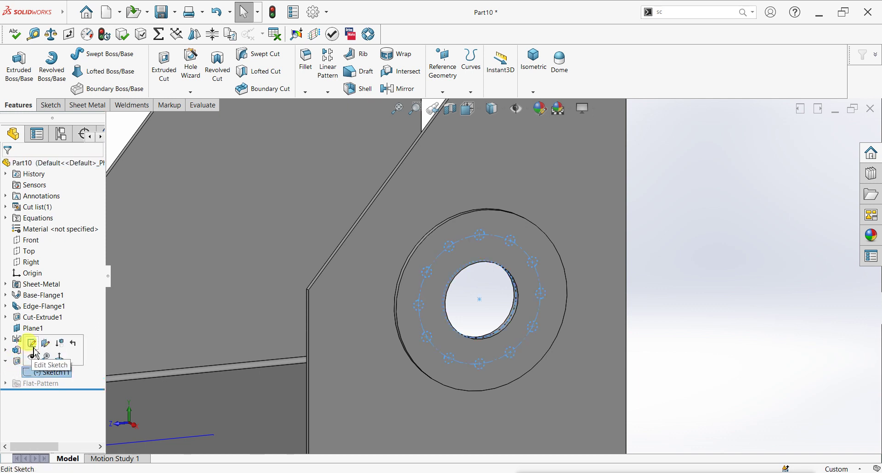
left_click(27, 345)
scroll(546, 247, "down", 1)
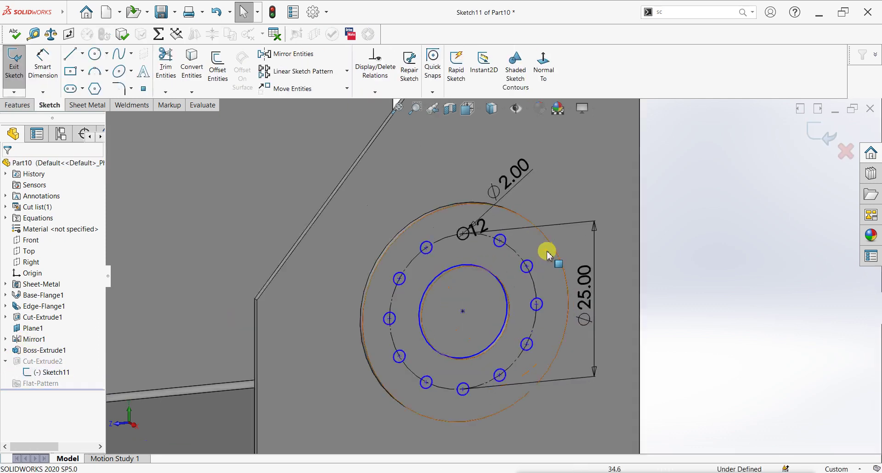
scroll(546, 247, "down", 2)
left_click_drag(46, 380, 62, 367)
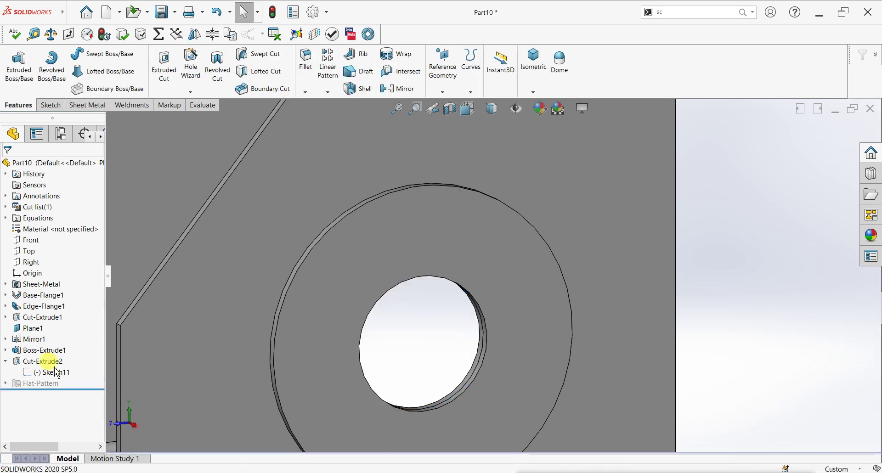
- Edit Cut-Extrude2 and select the left bolt hole and centre circle as contours
right_click(31, 363)
left_click(52, 268)
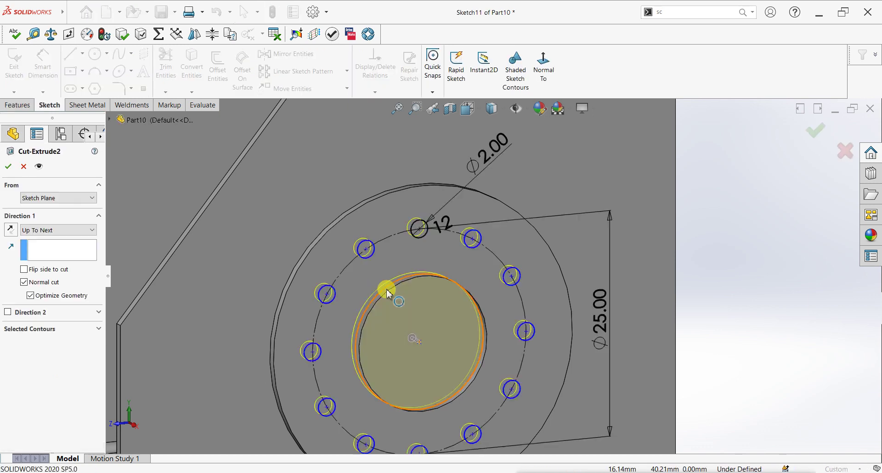
left_click(55, 329)
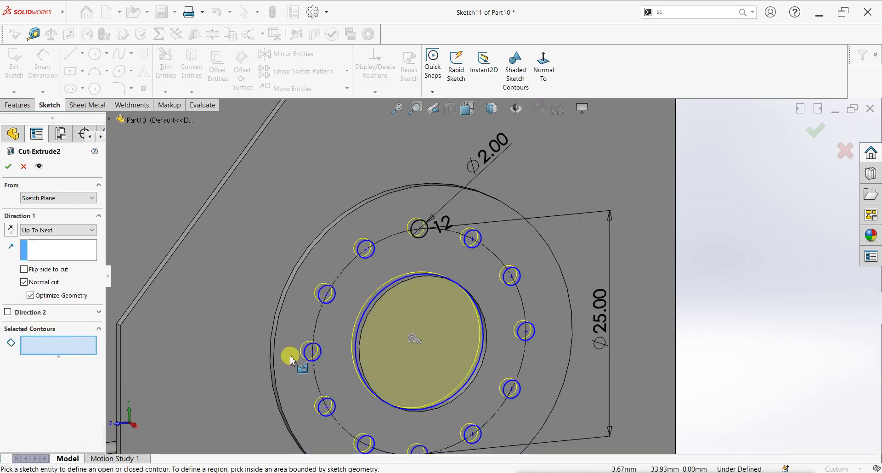
left_click(309, 354)
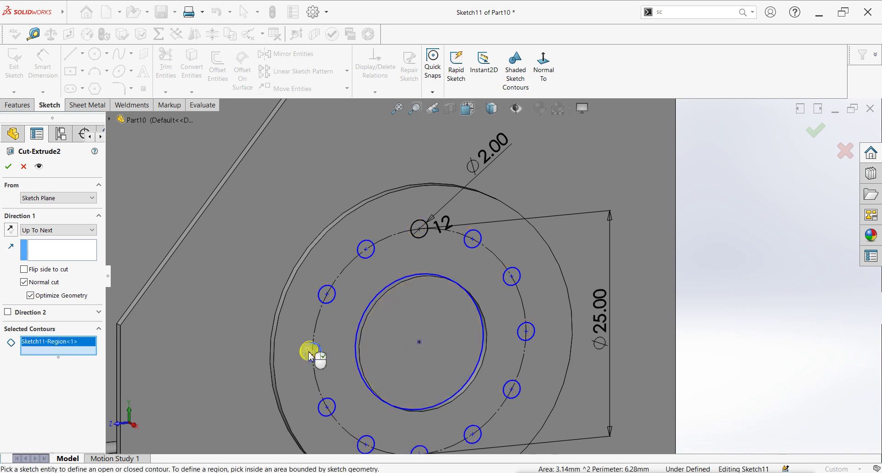
left_click(410, 339)
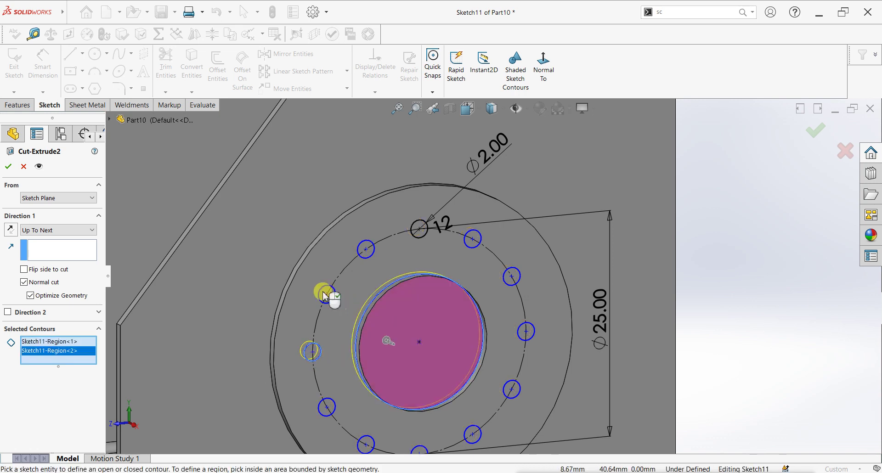
- Add the remaining bolt-hole circles around the ring as cut contours
left_click(324, 298)
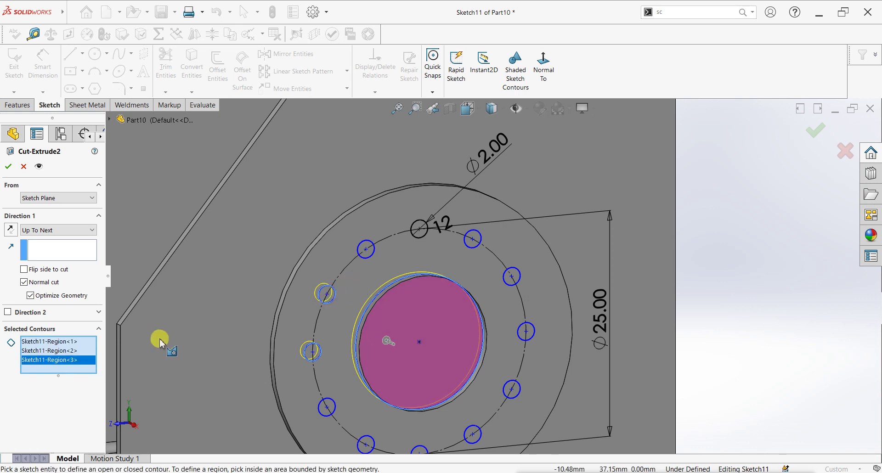
left_click(368, 251)
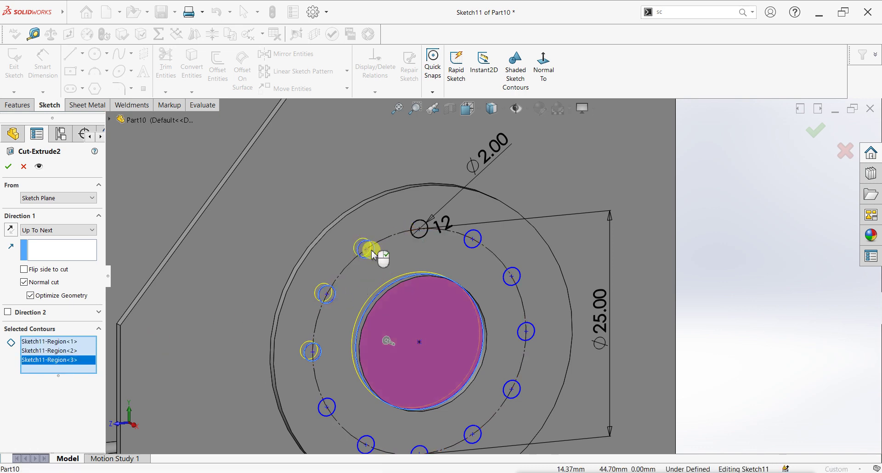
left_click(437, 237)
left_click(474, 247)
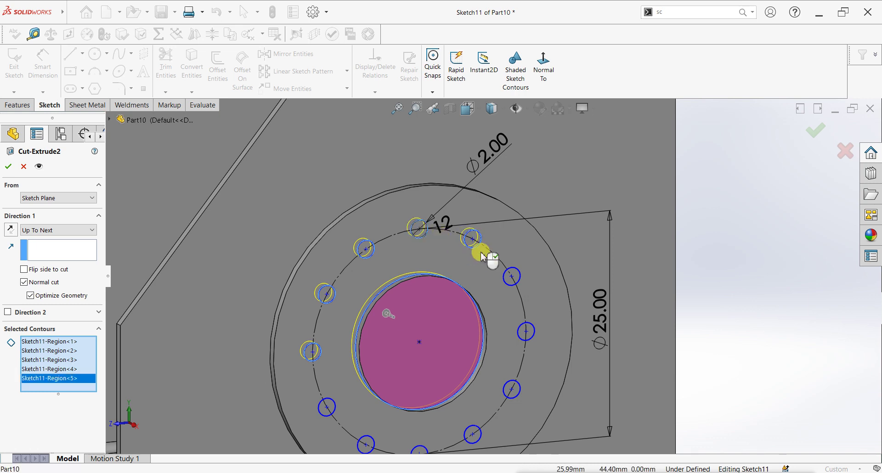
left_click(509, 278)
left_click(511, 388)
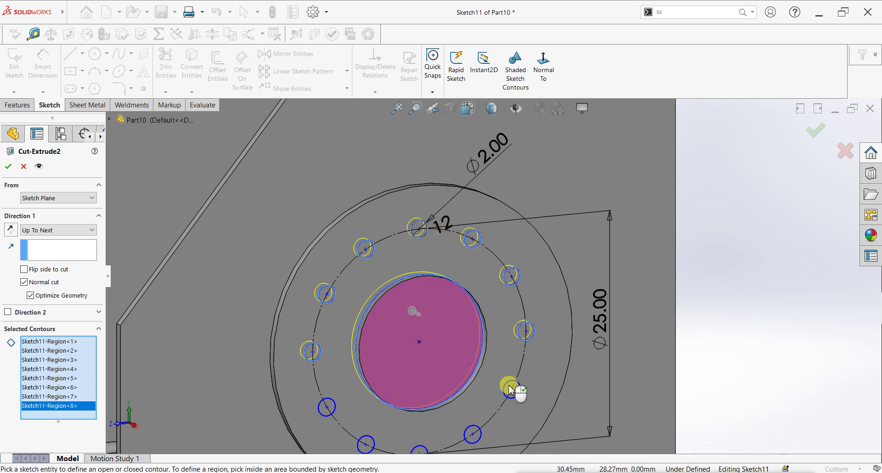
left_click(473, 424)
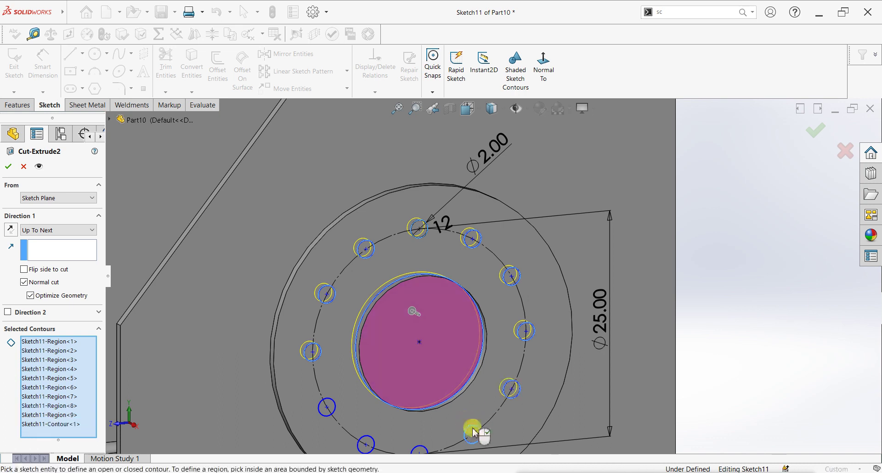
left_click(423, 396)
scroll(424, 401, "down", 2)
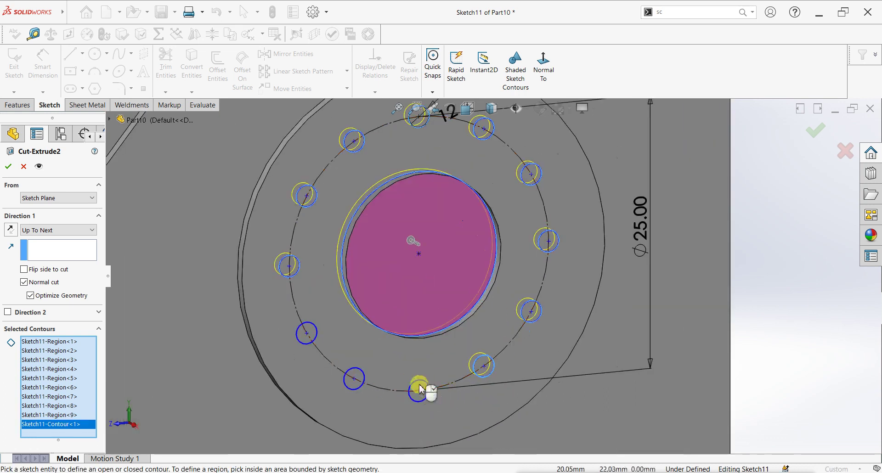
left_click(416, 389)
left_click(306, 329)
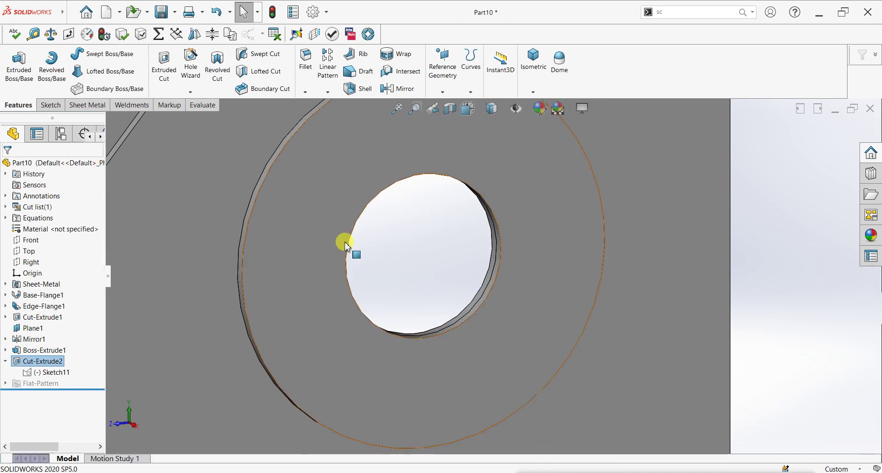
- Edit Cut-Extrude2 to cut Up To Next in both Direction 1 and Direction 2
scroll(345, 246, "up", 2)
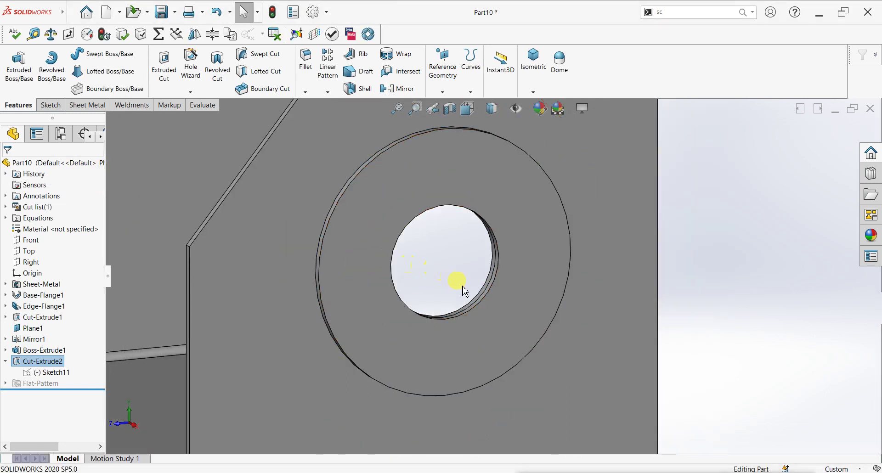
scroll(459, 289, "up", 2)
mouse_move(433, 275)
middle_mouse_down()
mouse_move(533, 290)
mouse_move(482, 296)
mouse_move(476, 305)
mouse_move(334, 340)
middle_mouse_up()
left_click(45, 360)
right_click(52, 365)
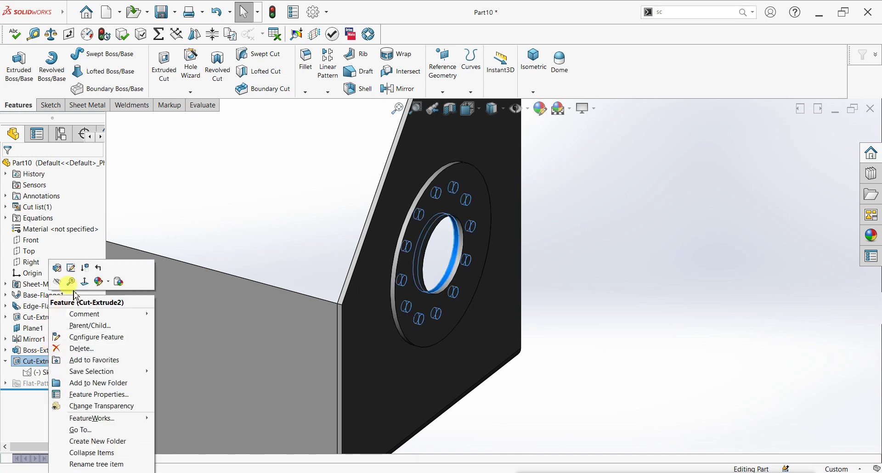
left_click(58, 272)
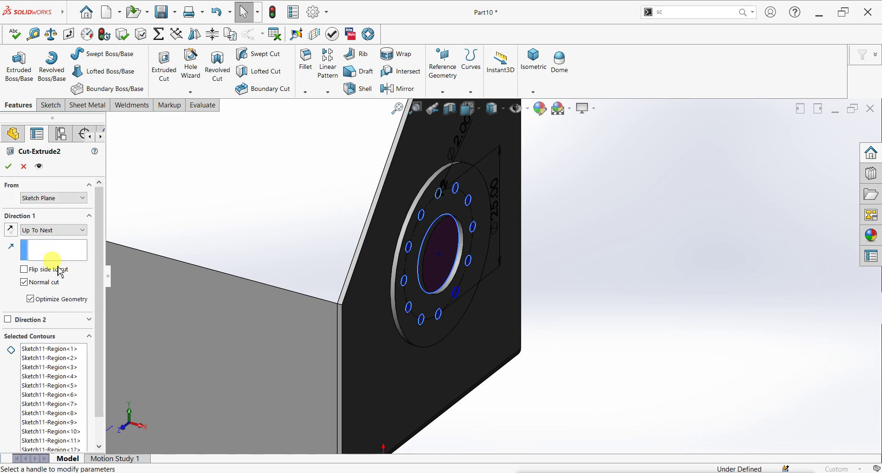
left_click(48, 231)
left_click(48, 234)
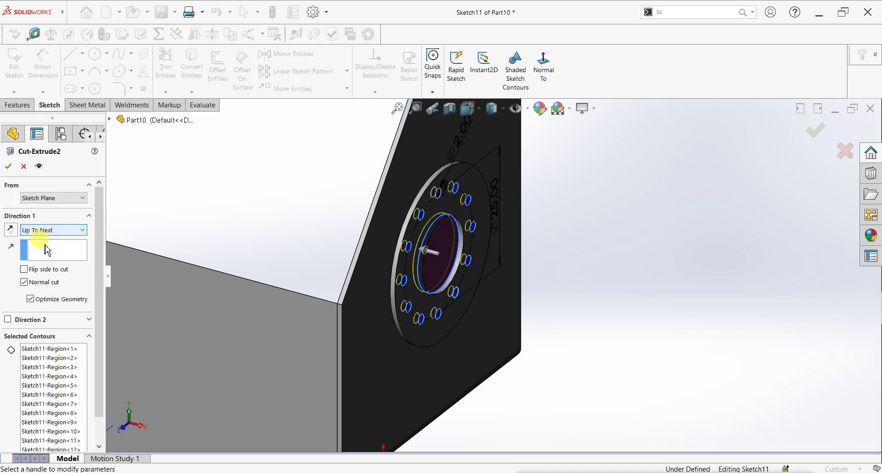
left_click(34, 325)
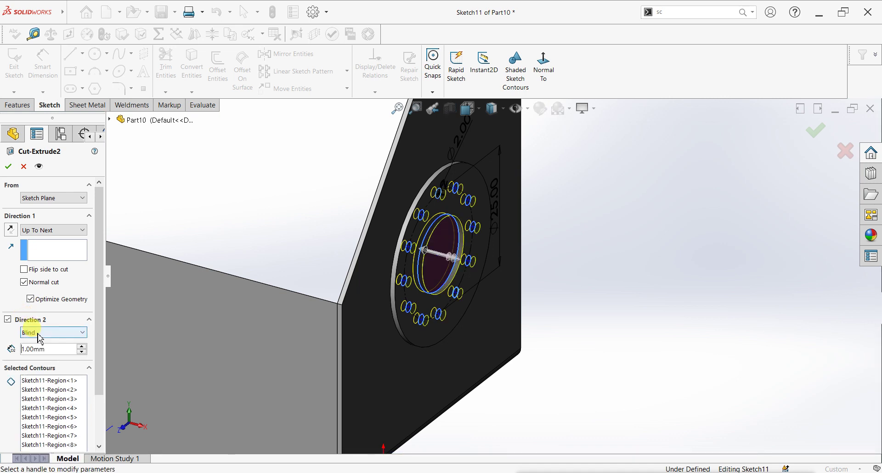
left_click(40, 336)
left_click(38, 358)
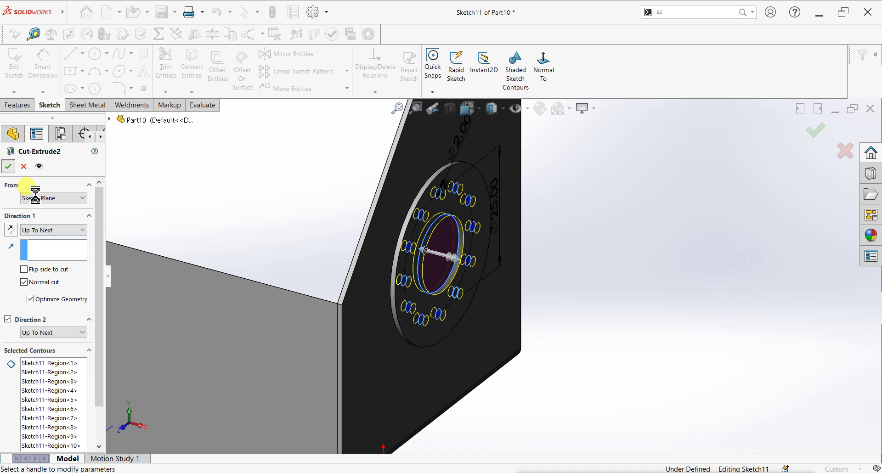
- Accept the two-way cut and orbit to view the boss from another angle
right_click(456, 252)
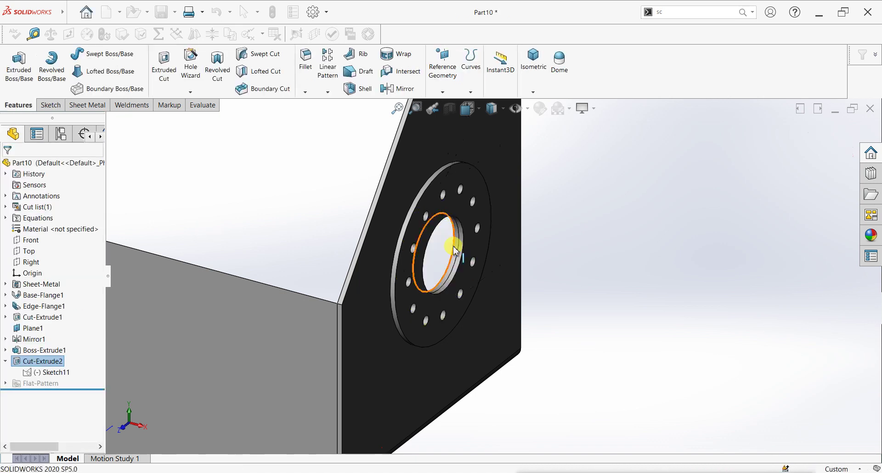
mouse_move(516, 286)
middle_mouse_down()
mouse_move(551, 312)
mouse_move(526, 355)
mouse_move(516, 349)
middle_mouse_up()
scroll(423, 291, "down", 2)
mouse_move(498, 391)
middle_mouse_down()
mouse_move(510, 360)
mouse_move(521, 365)
middle_mouse_up()
mouse_move(589, 365)
middle_mouse_down()
mouse_move(641, 345)
mouse_move(568, 355)
middle_mouse_up()
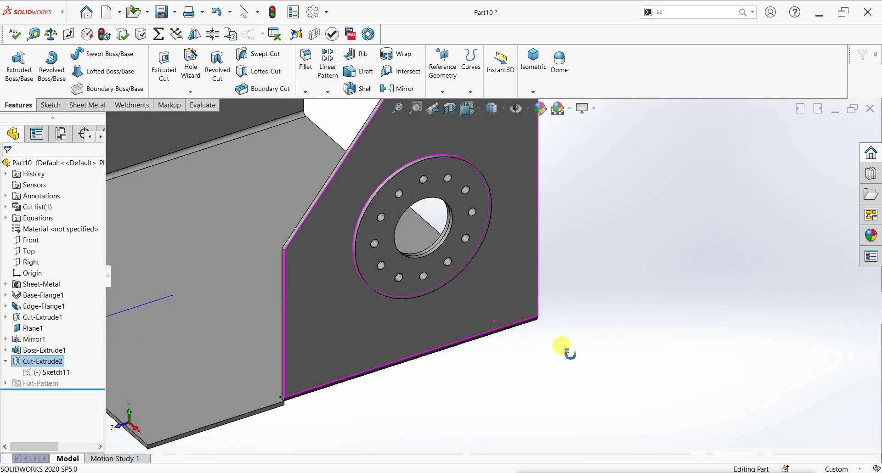
scroll(525, 264, "up", 2)
scroll(498, 201, "down", 3)
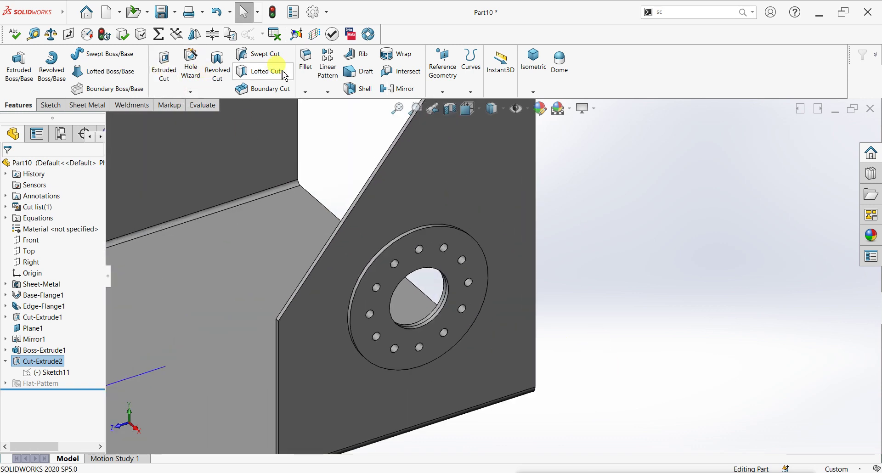
- Fillet the boss's outer edge with a 2 mm radius
left_click(305, 60)
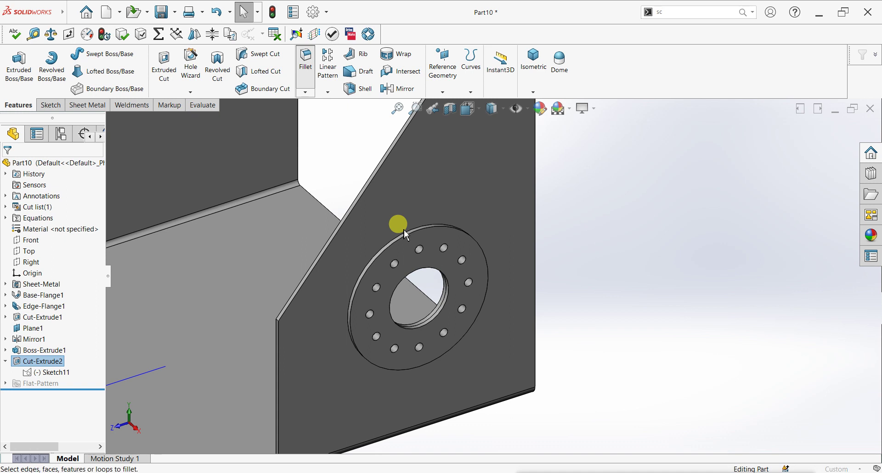
left_click(402, 235)
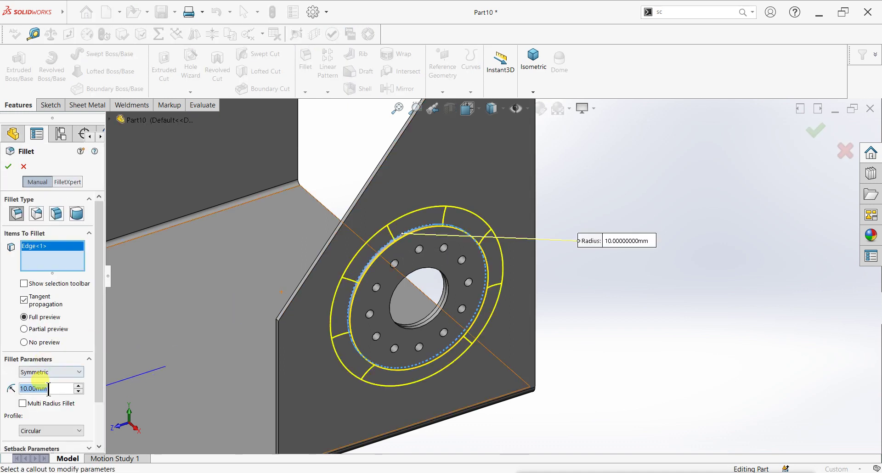
type("2")
key("Return")
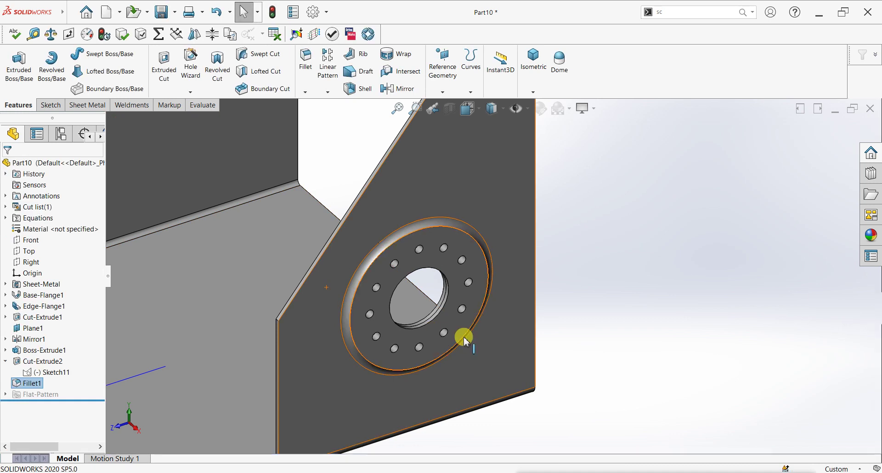
scroll(460, 321, "up", 3)
scroll(413, 251, "down", 4)
scroll(445, 296, "up", 2)
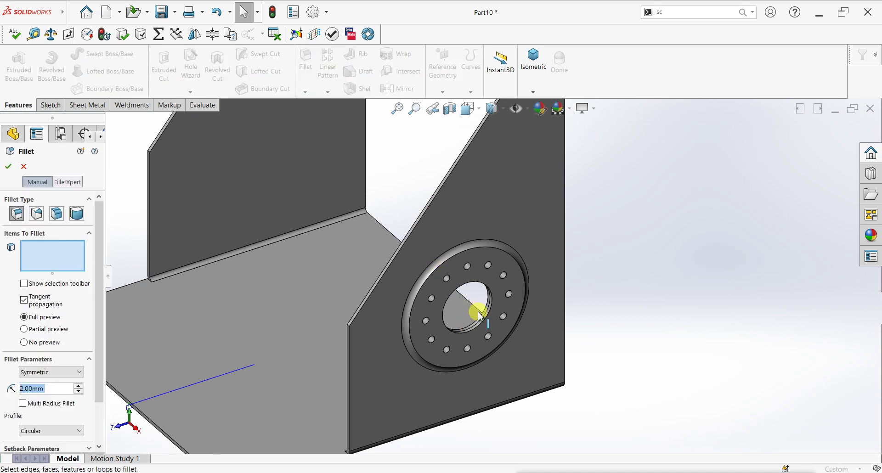
- Fillet the bore's front and back edges at 0.2 mm radius as Fillet2
scroll(472, 326, "down", 2)
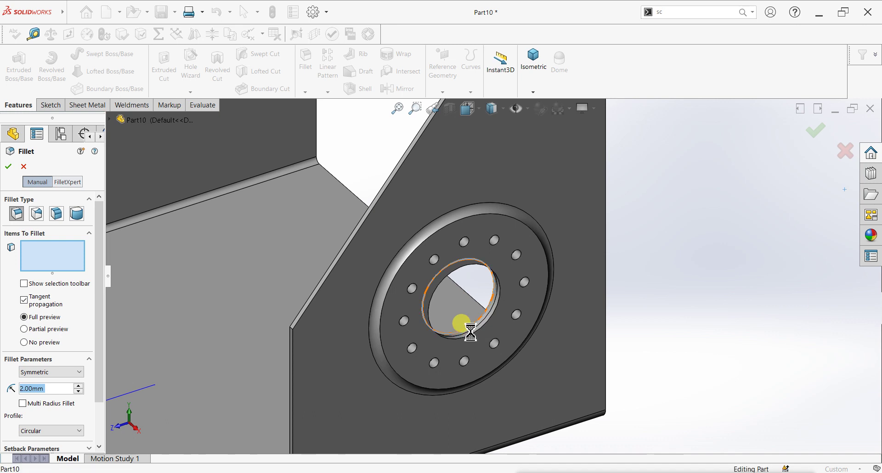
left_click(466, 327)
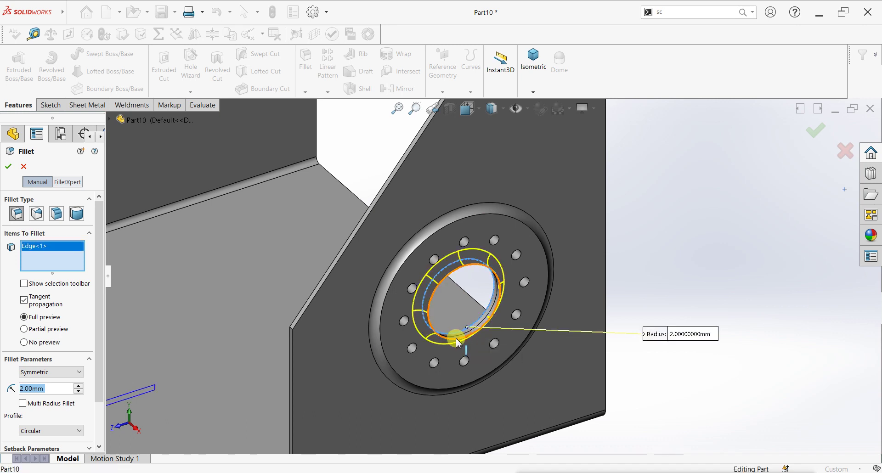
left_click(455, 339)
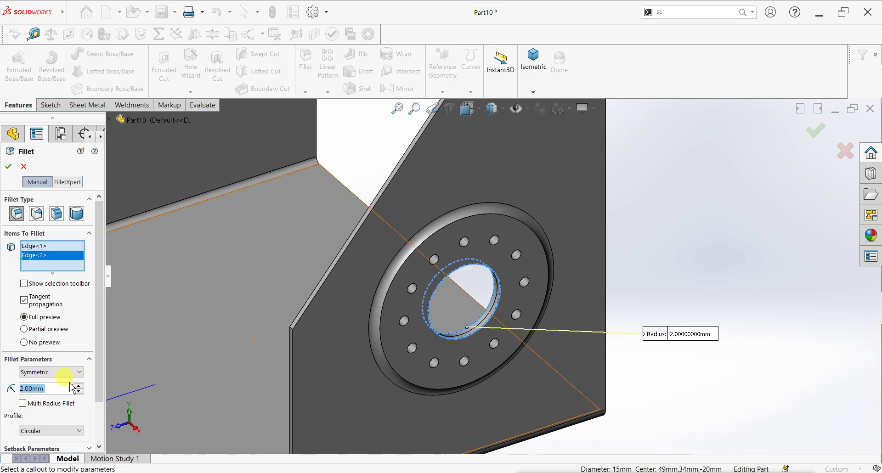
type("0.2")
key("Return")
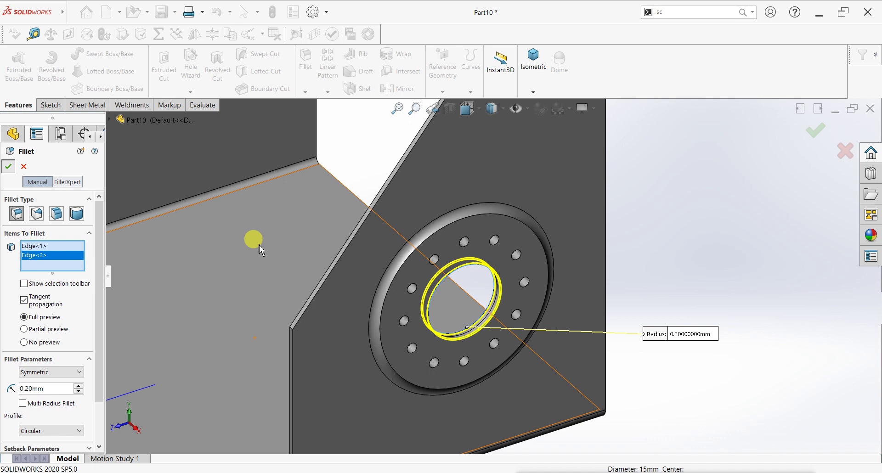
key("Return")
scroll(321, 287, "up", 5)
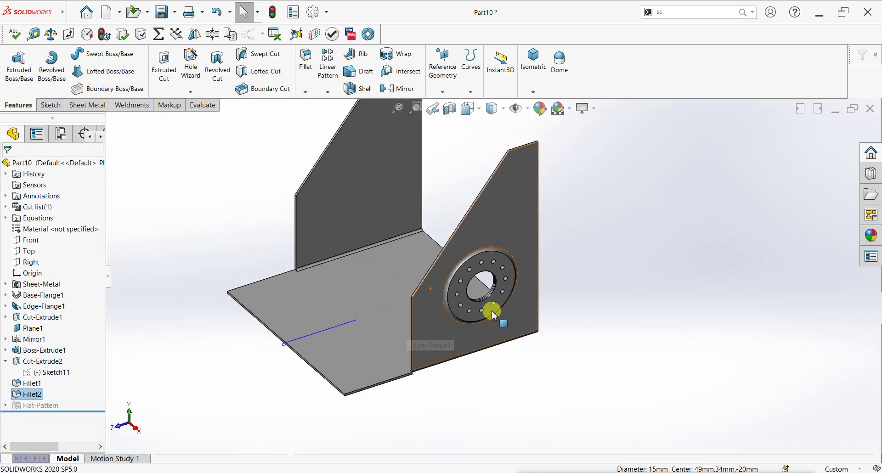
- Cancel the stray Linear Pattern and start a mirror with Plane1 as the mirror plane
left_click(651, 217)
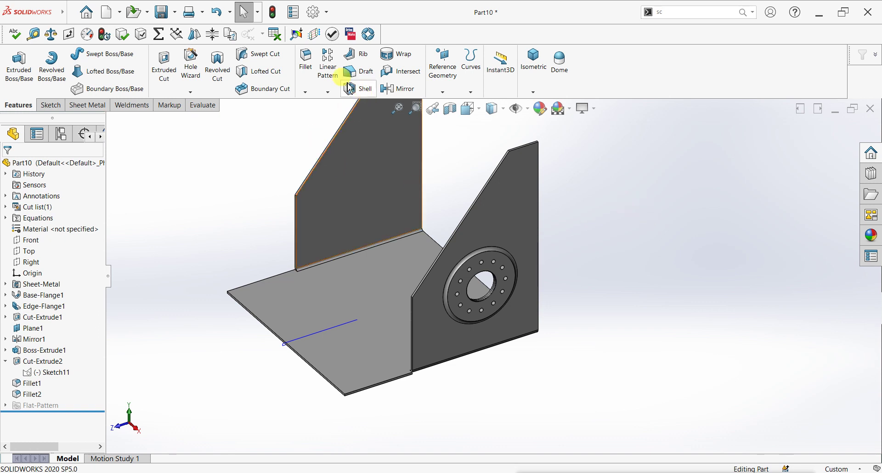
left_click(321, 85)
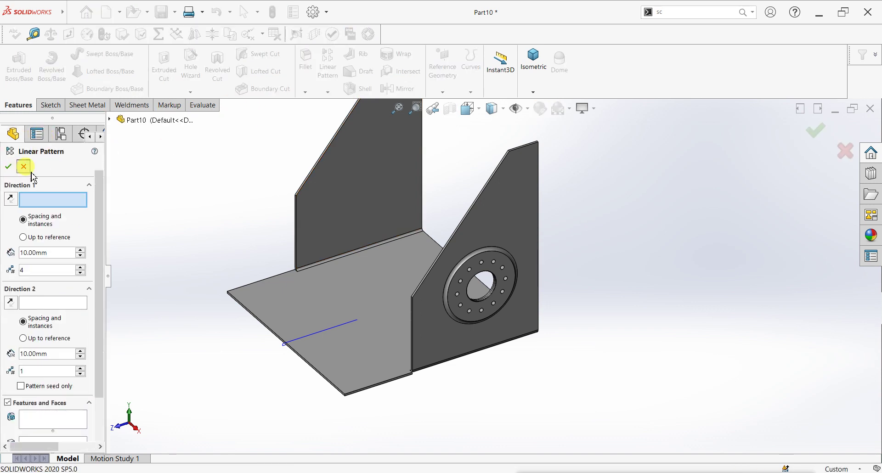
left_click(28, 174)
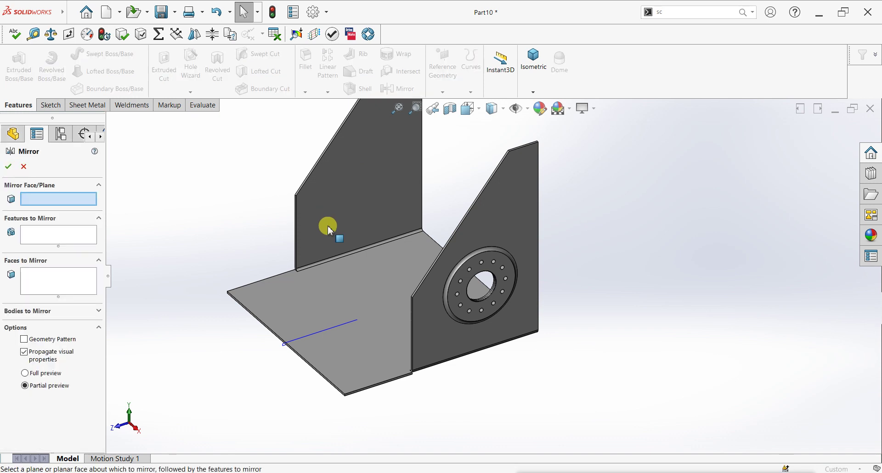
left_click(301, 341)
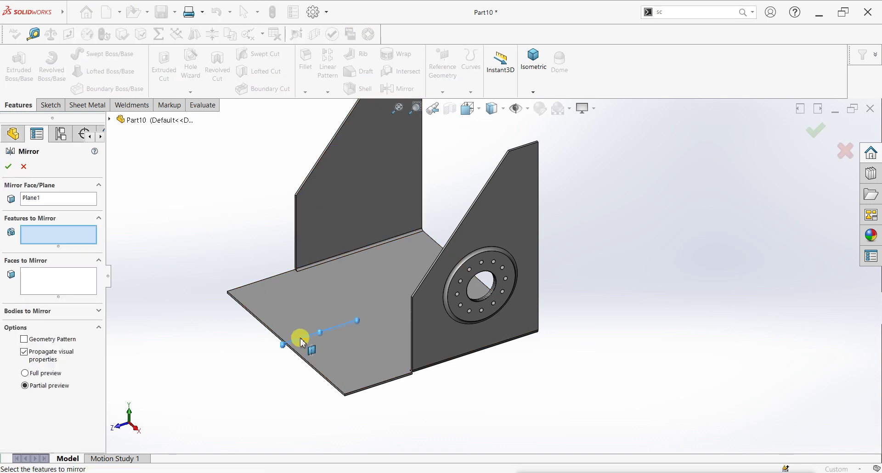
left_click(111, 119)
- Mirror Fillet2, Fillet1, Cut-Extrude2 and Boss-Extrude1 with Geometry Pattern enabled
left_click(138, 341)
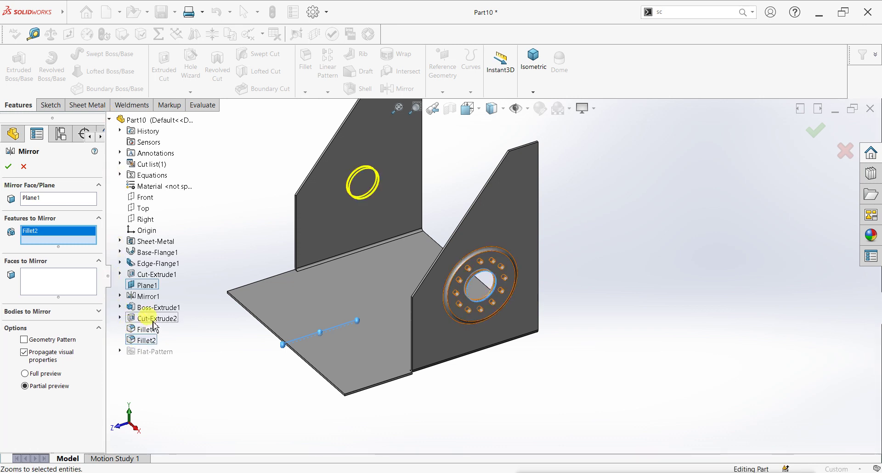
left_click(147, 330)
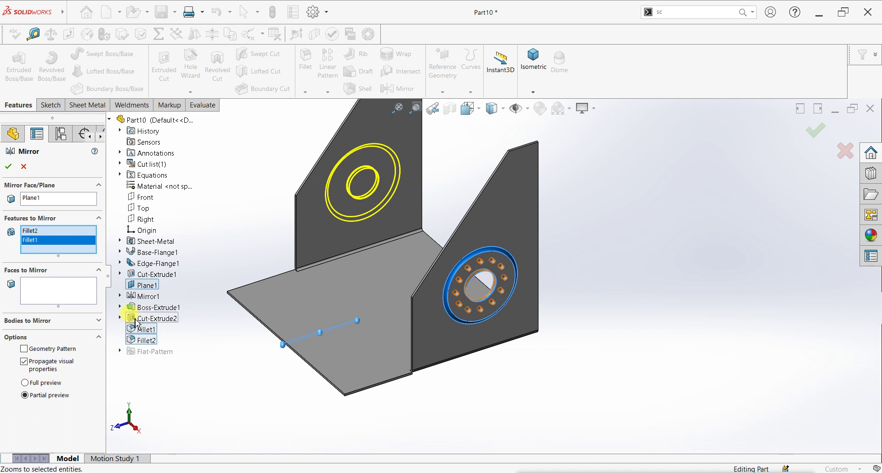
left_click(136, 322)
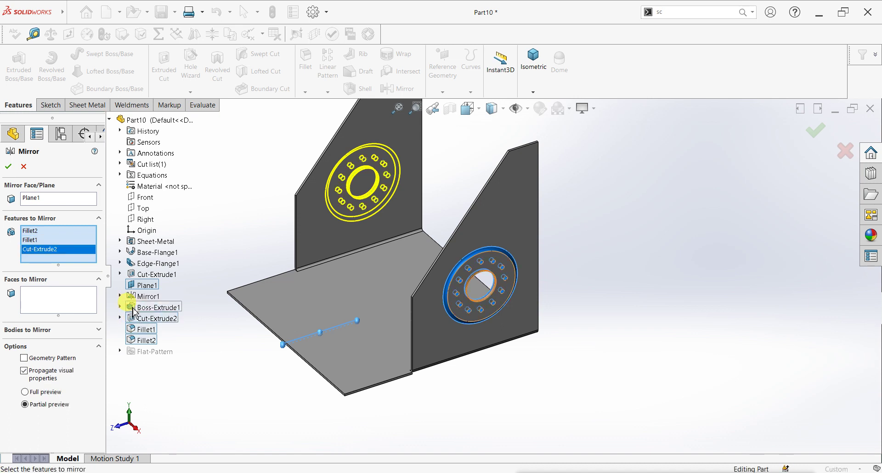
left_click(143, 311)
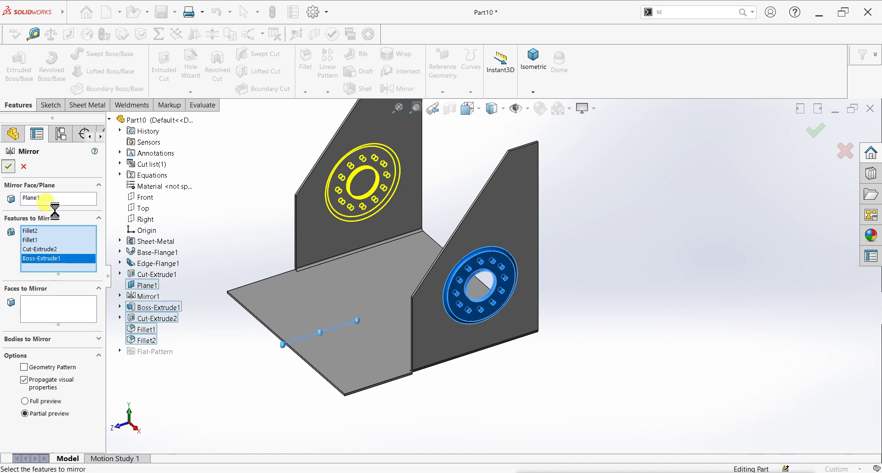
left_click(141, 232)
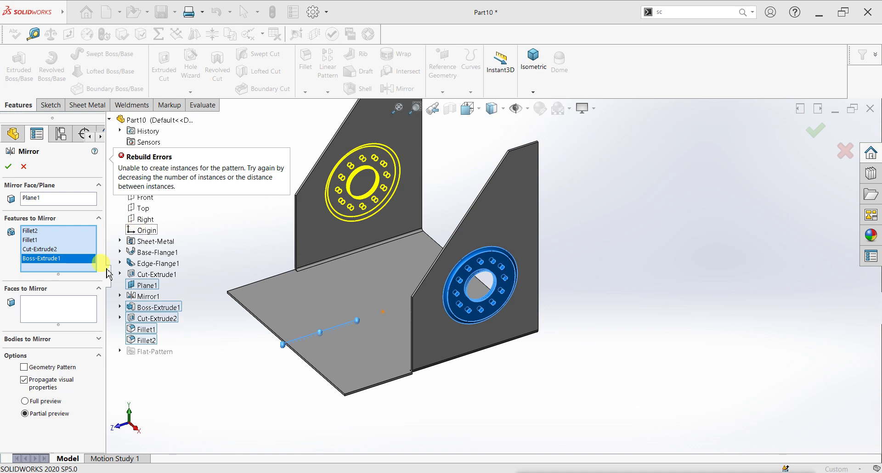
left_click(45, 368)
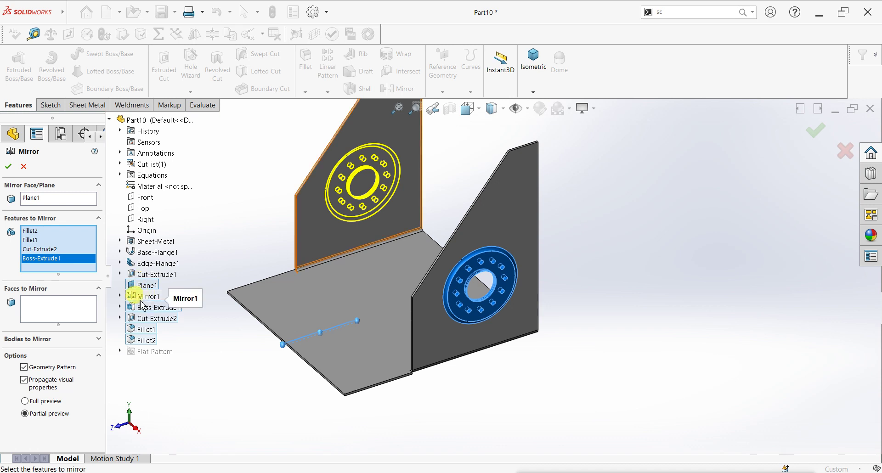
left_click(8, 166)
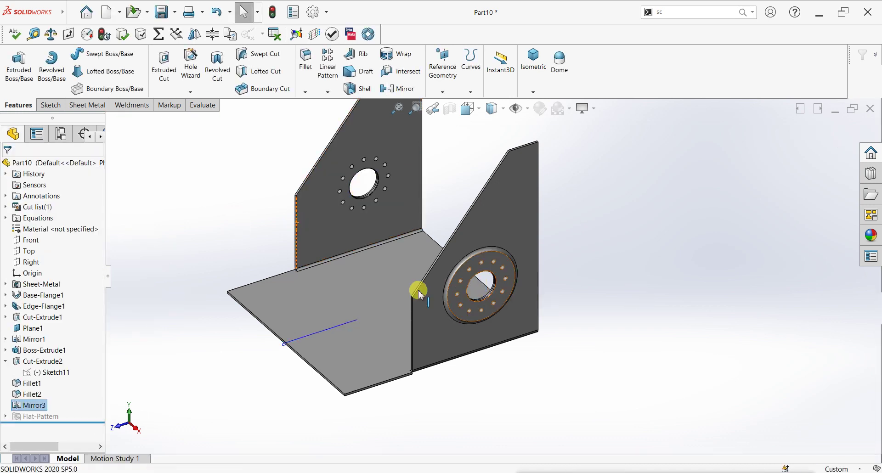
- Start a new sketch on the right flange face, viewed straight on
left_click(332, 327)
mouse_move(332, 327)
middle_mouse_down()
mouse_move(301, 274)
mouse_move(303, 288)
middle_mouse_up()
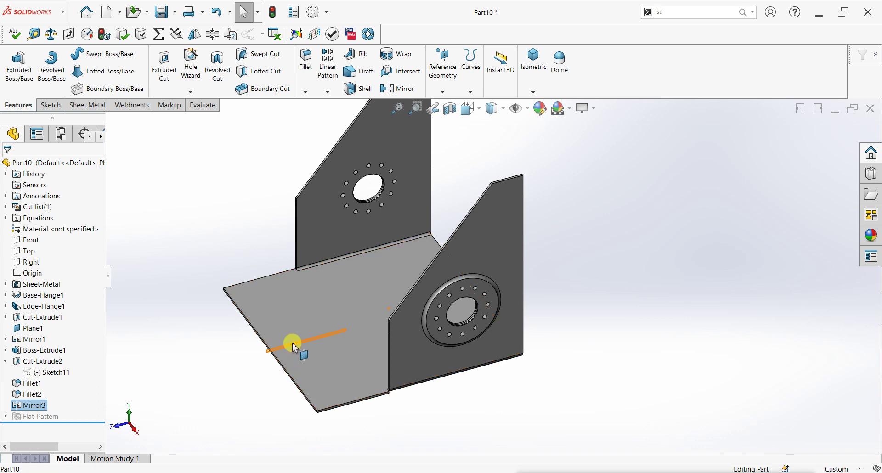
left_click(488, 261)
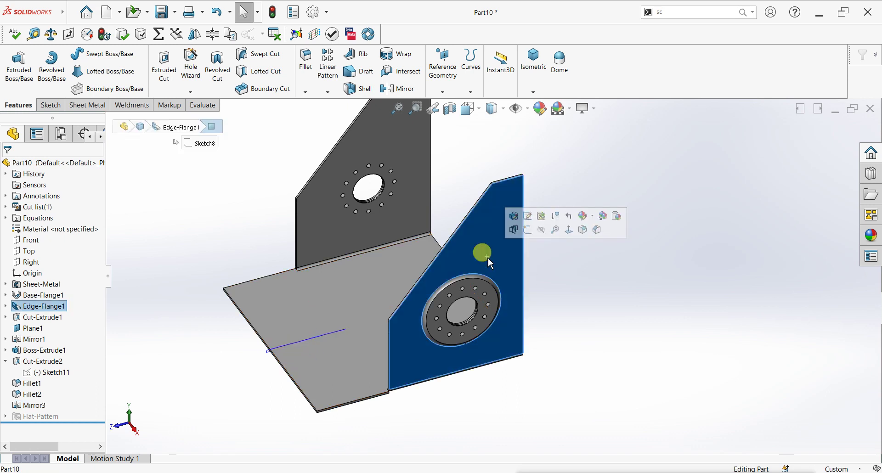
key("ctrl+8")
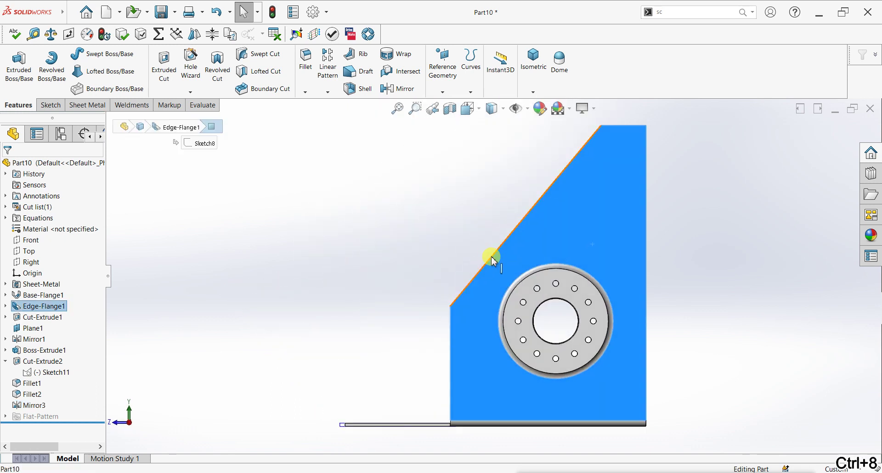
left_click(50, 105)
left_click(14, 62)
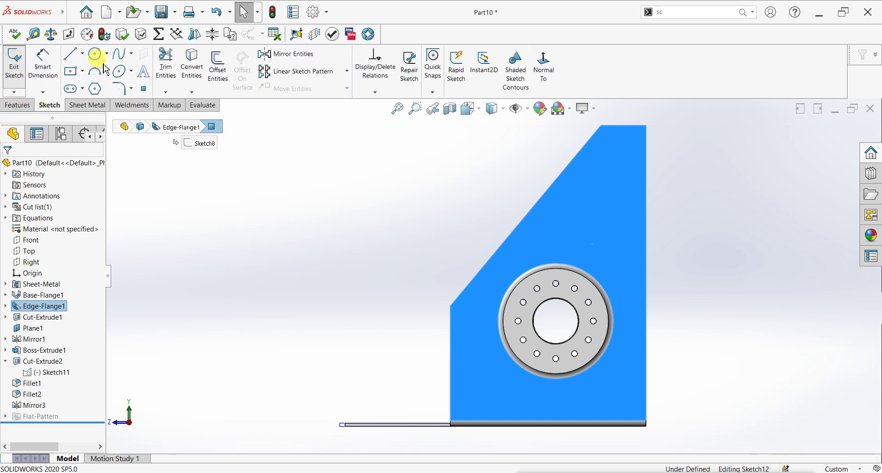
- Draw two circles near the flange's top-right and bottom-left corners
left_click(95, 60)
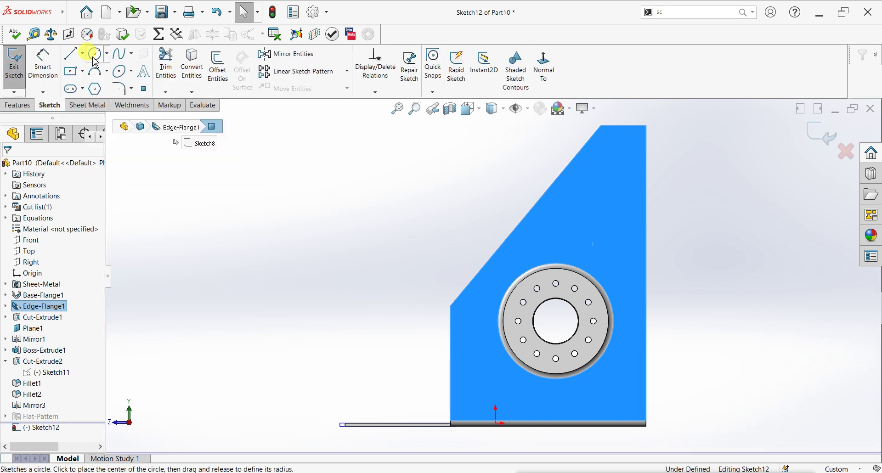
left_click(603, 192)
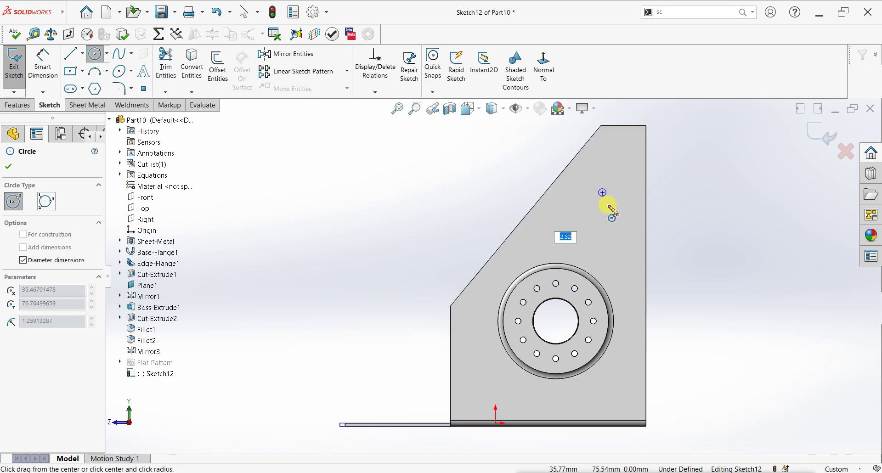
left_click(614, 205)
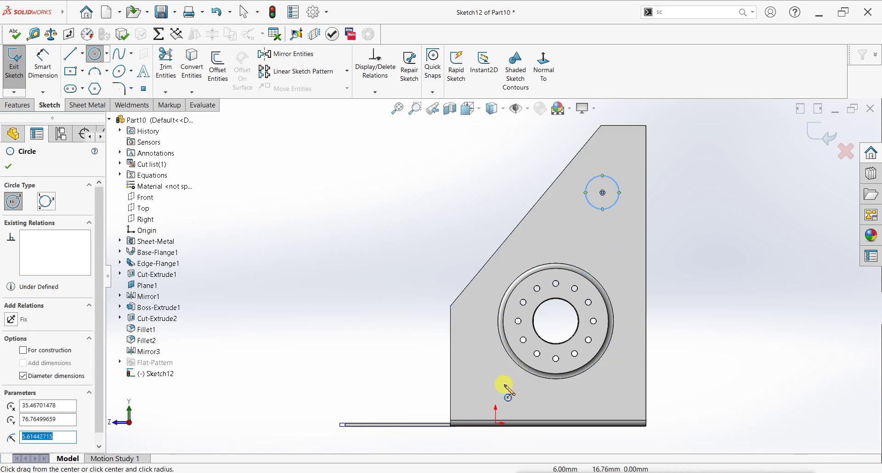
left_click(471, 394)
left_click(481, 404)
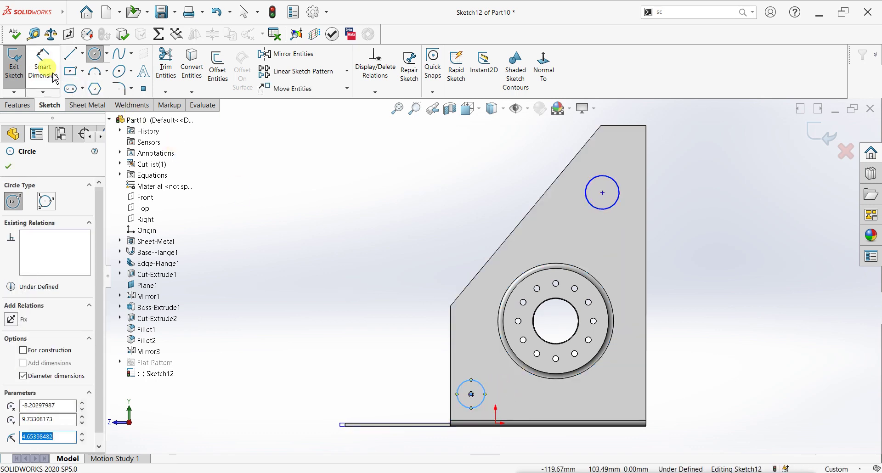
- Dimension the top circle Ø10 and 10 mm from the right edge
left_click(42, 62)
left_click(613, 164)
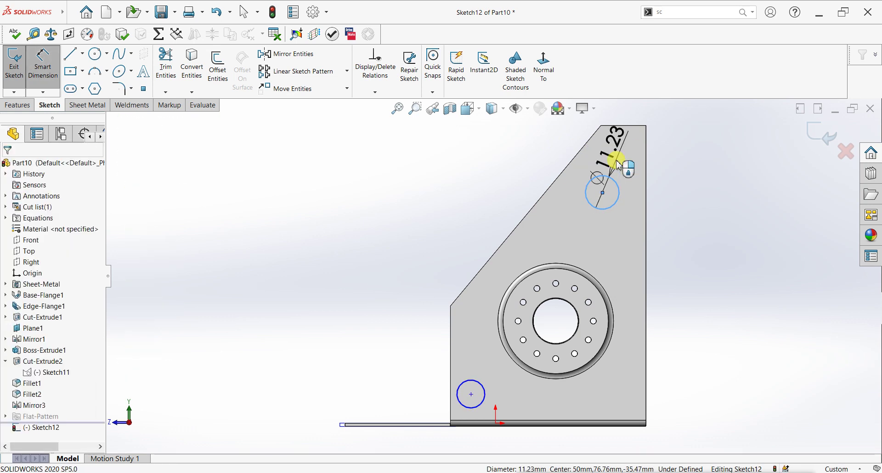
left_click(619, 166)
type("10")
key("Return")
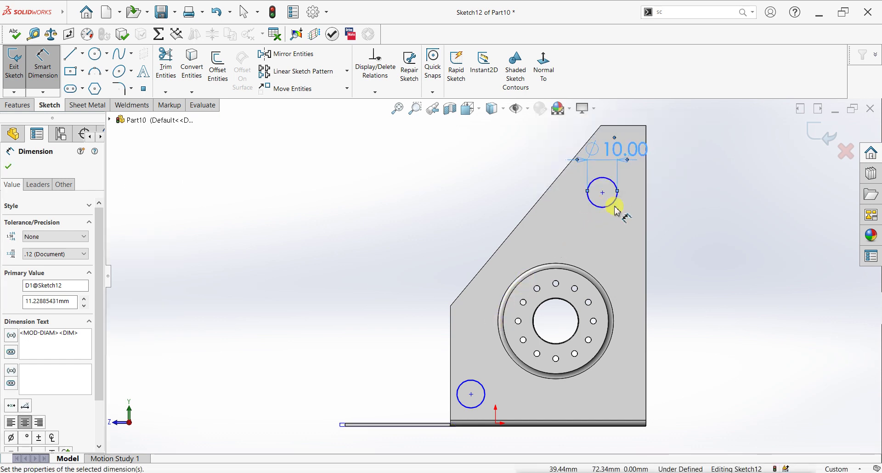
left_click(616, 206)
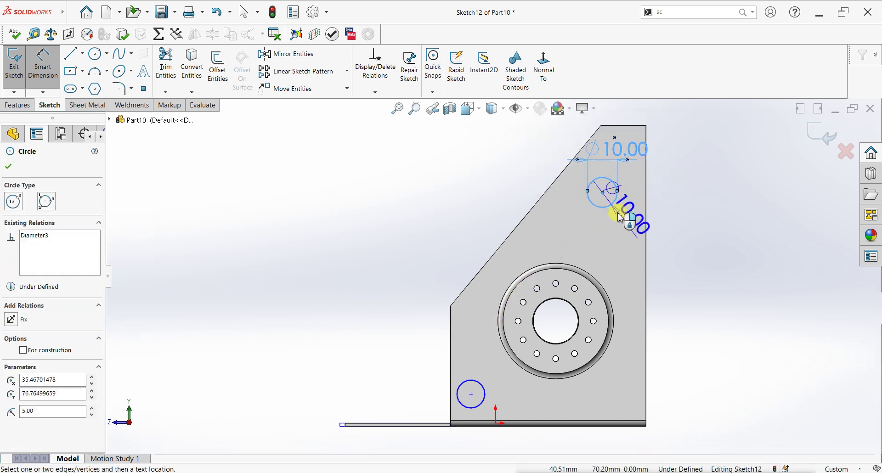
left_click(647, 210)
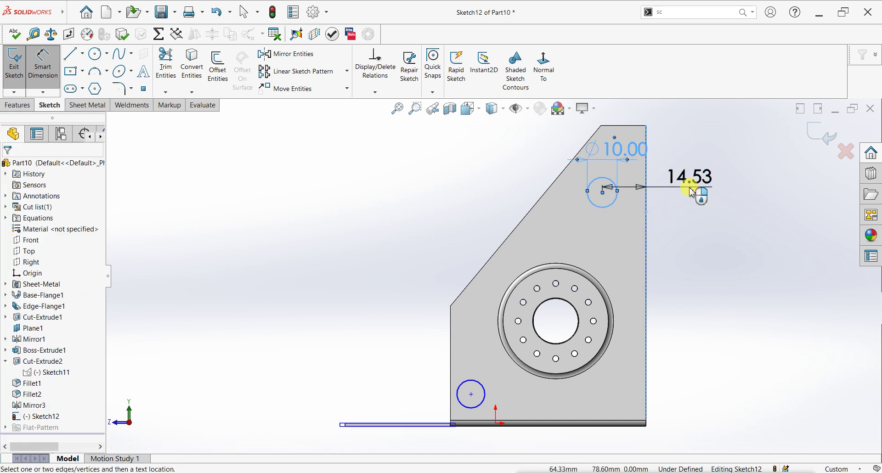
left_click(692, 192)
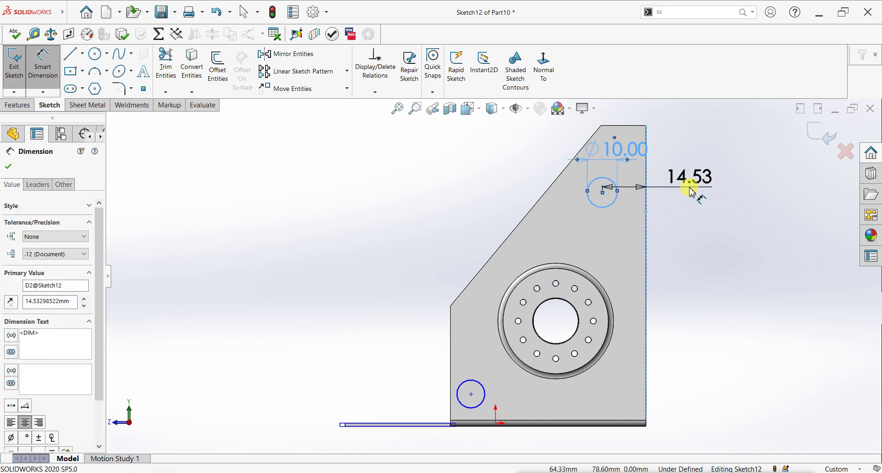
type("10")
key("Return")
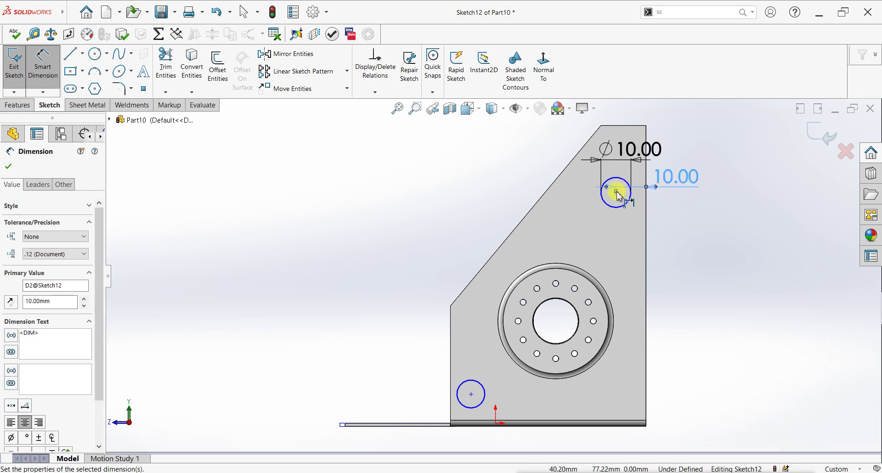
- Place the top circle 10 mm below the top edge and begin dimensioning the lower circle
left_click(619, 208)
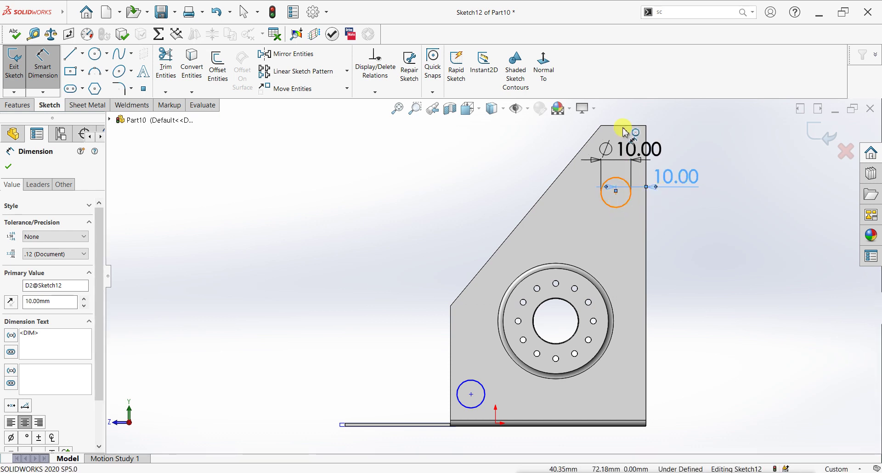
left_click(653, 131)
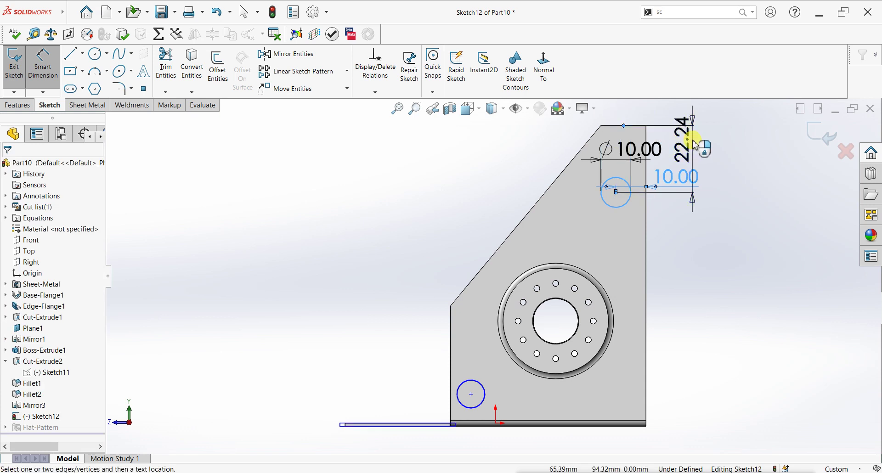
left_click(695, 143)
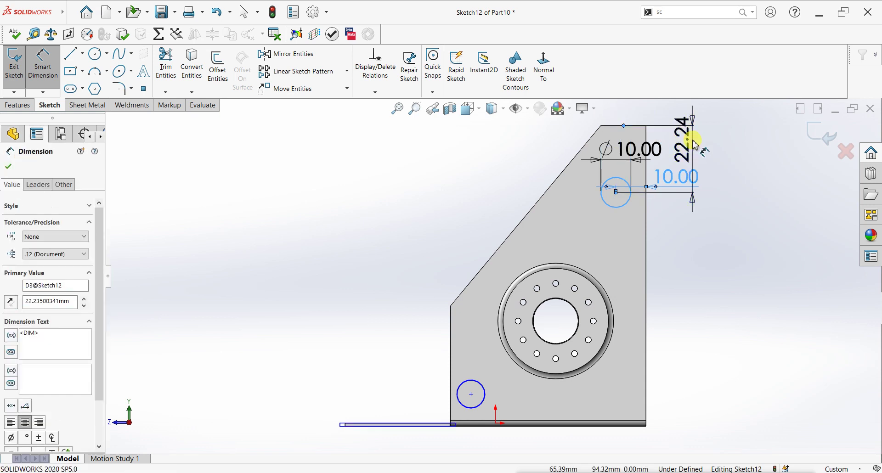
type("10")
key("Return")
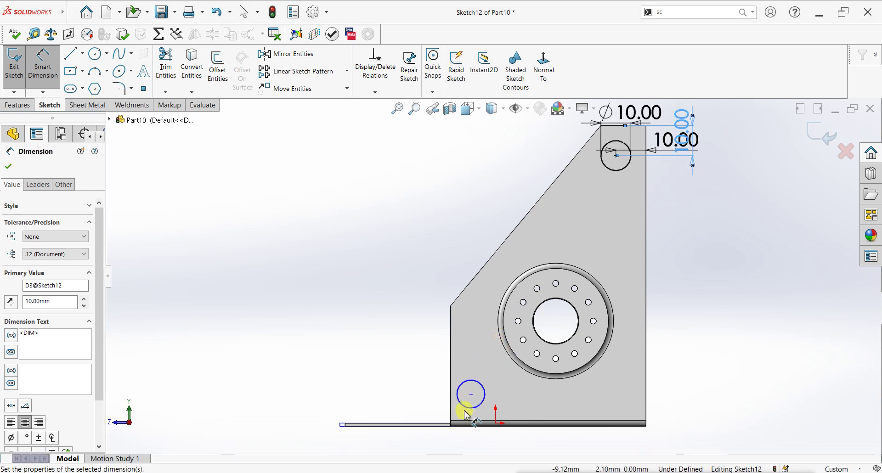
left_click(452, 423)
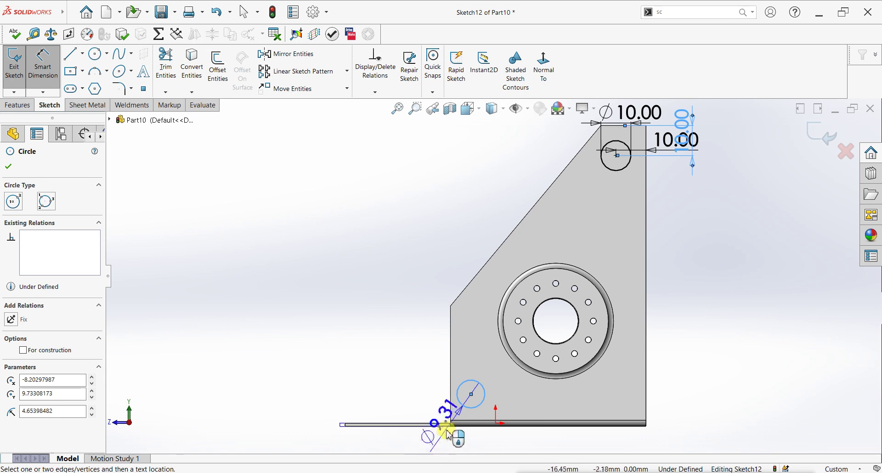
- Place the lower circle 10 mm from the left edge and 10 mm above the bottom edge
scroll(448, 439, "down", 3)
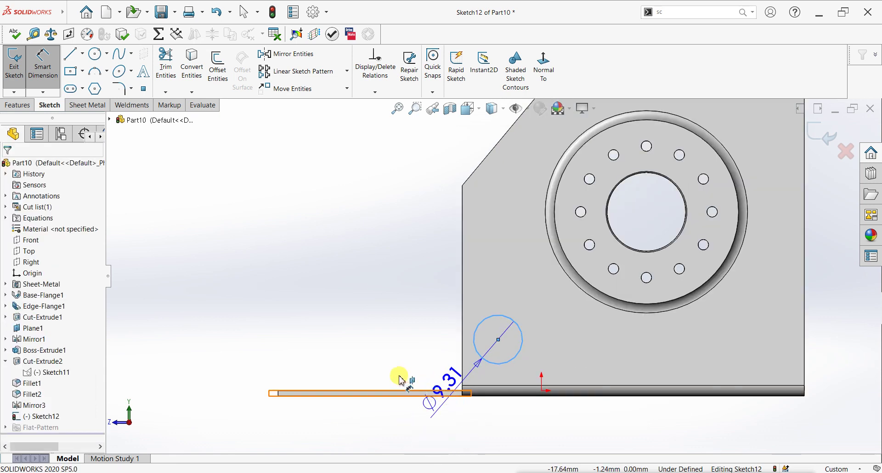
left_click(462, 363)
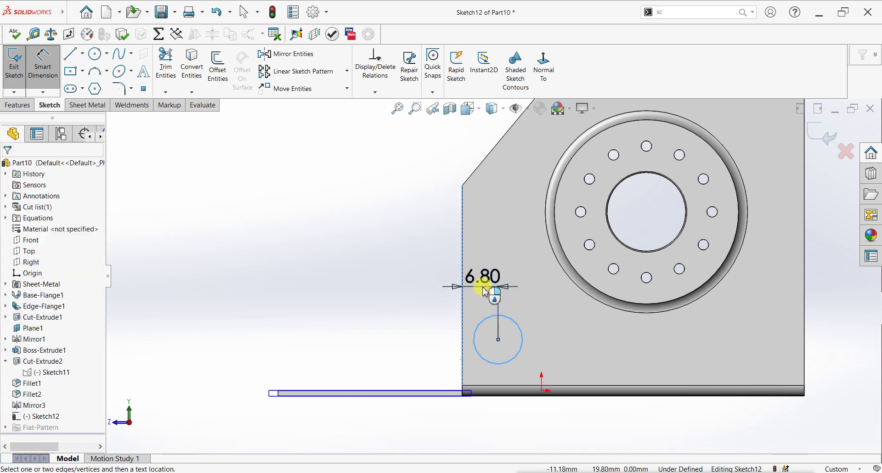
left_click(485, 291)
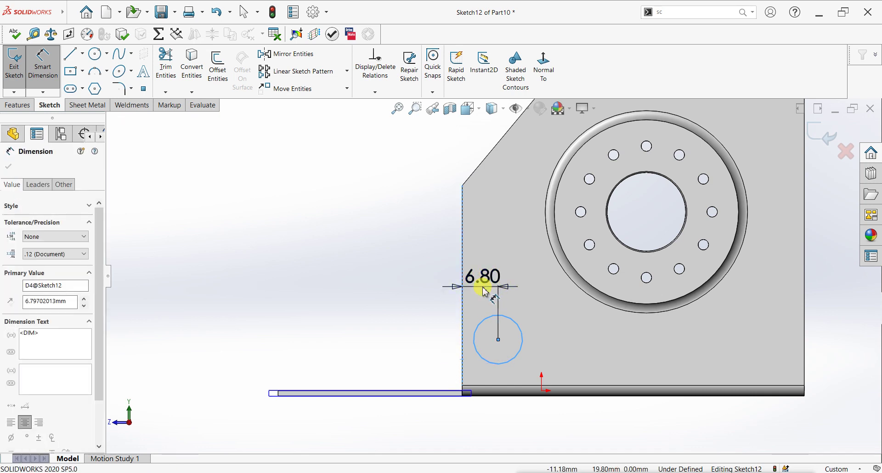
left_click(488, 323)
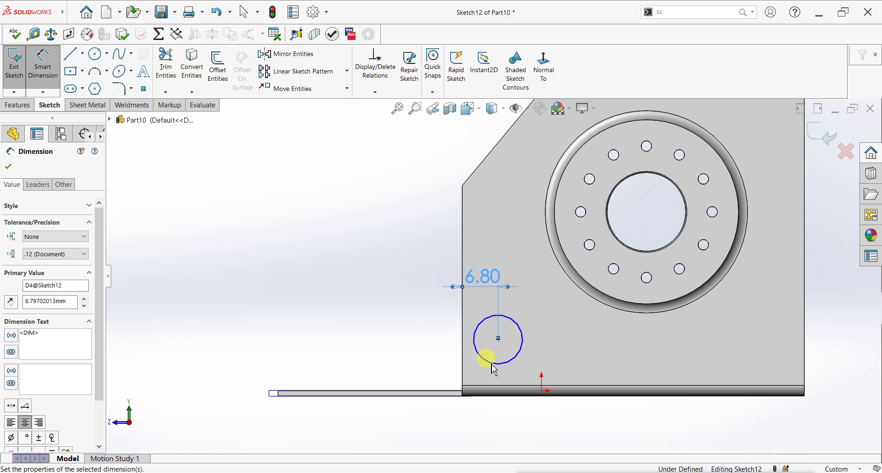
left_click(508, 361)
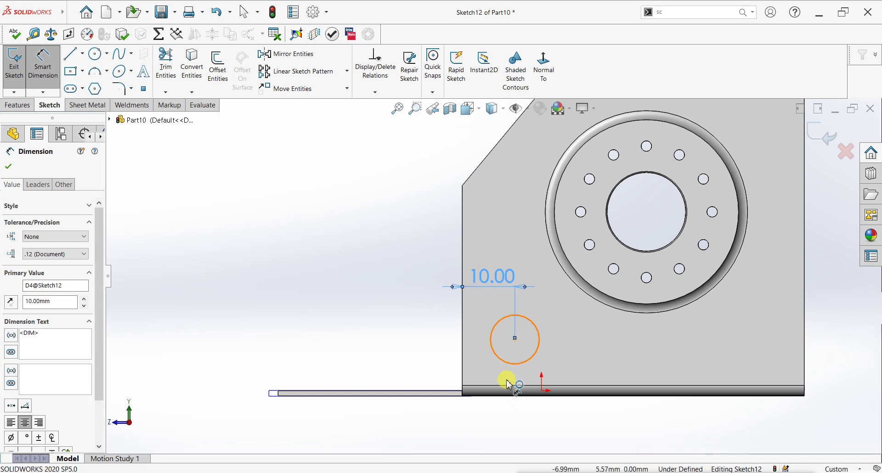
left_click(508, 394)
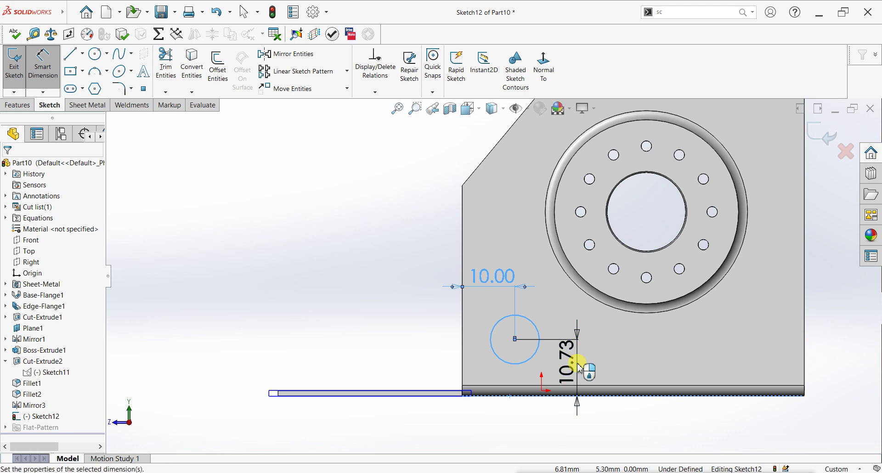
left_click(579, 368)
type("10")
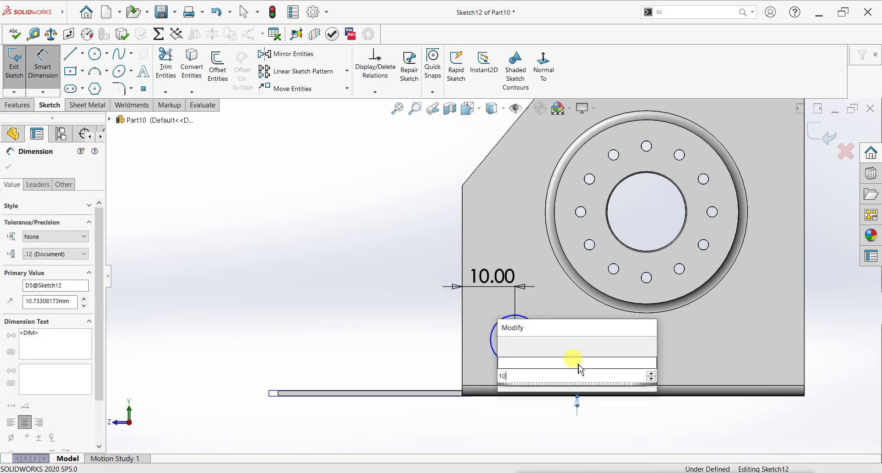
key("Return")
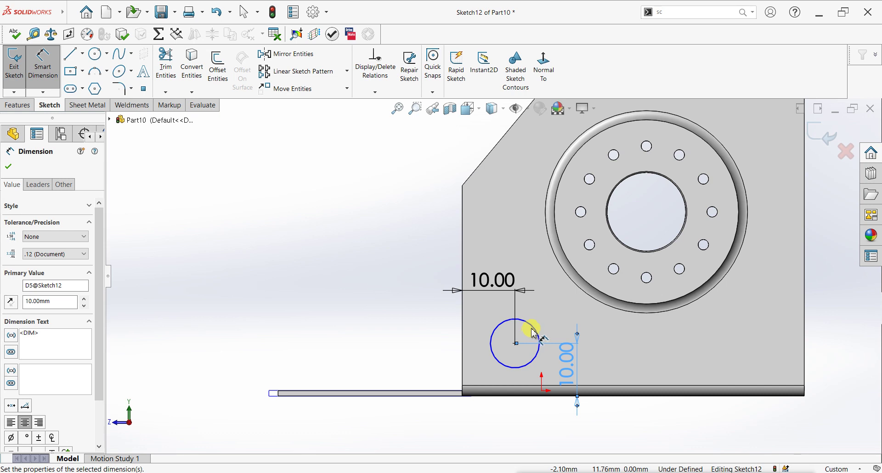
- Set the lower circle's diameter to 10 mm, fully defining Sketch12
left_click(545, 320)
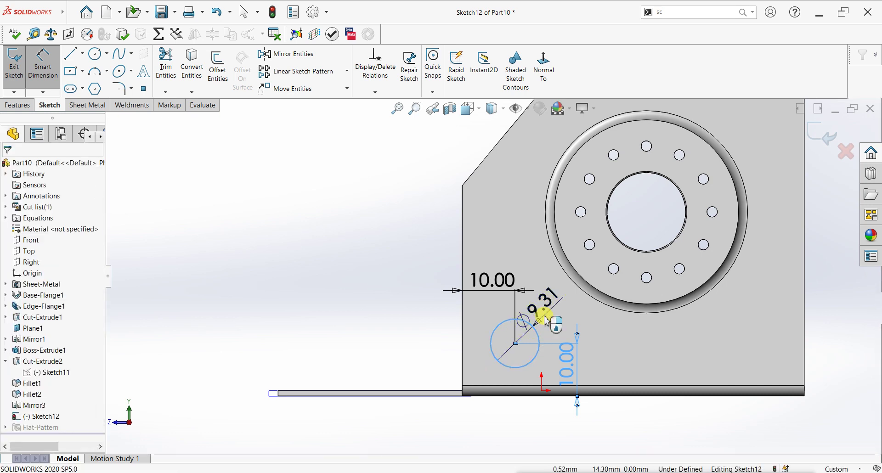
left_click(546, 320)
type("10")
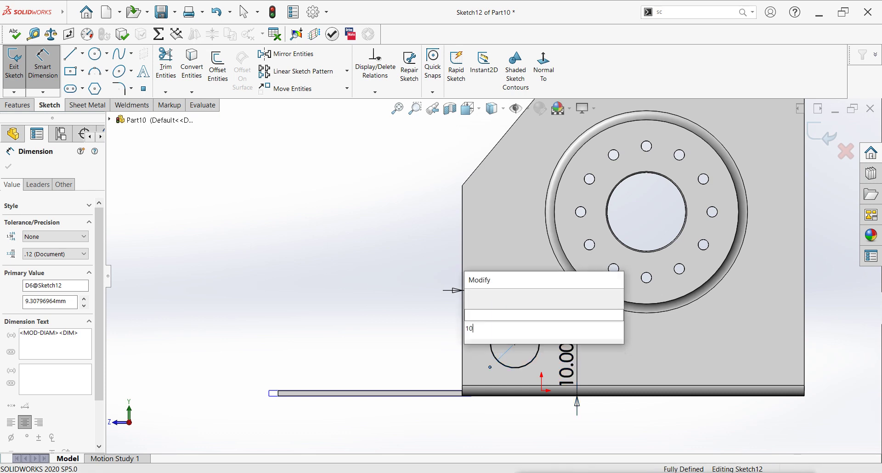
key("Return")
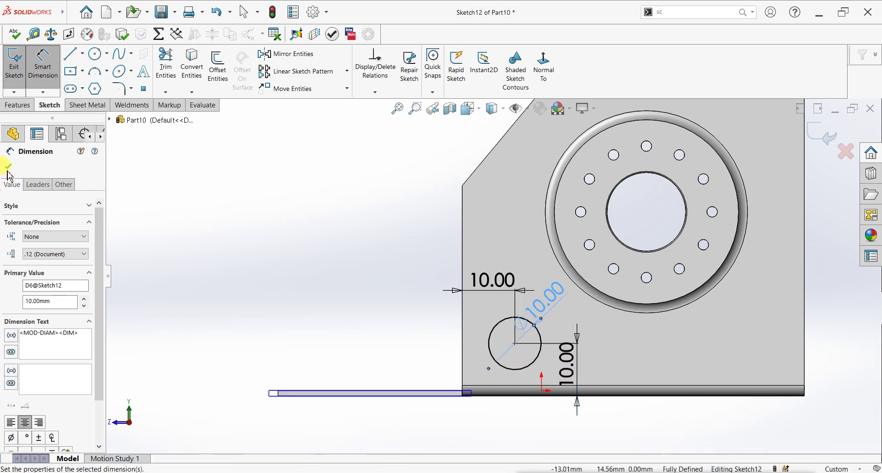
left_click(9, 167)
left_click(27, 105)
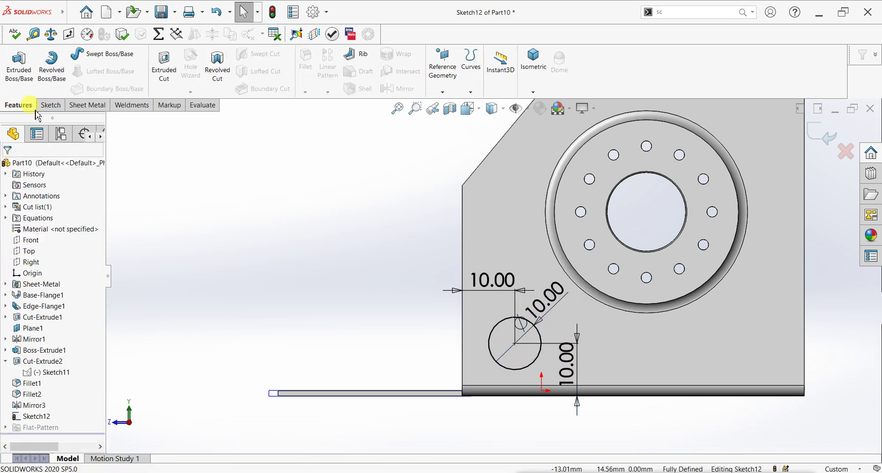
- Extrude-cut the two Ø10 corner circles Through All, creating Cut-Extrude3 through both flanges
left_click(170, 87)
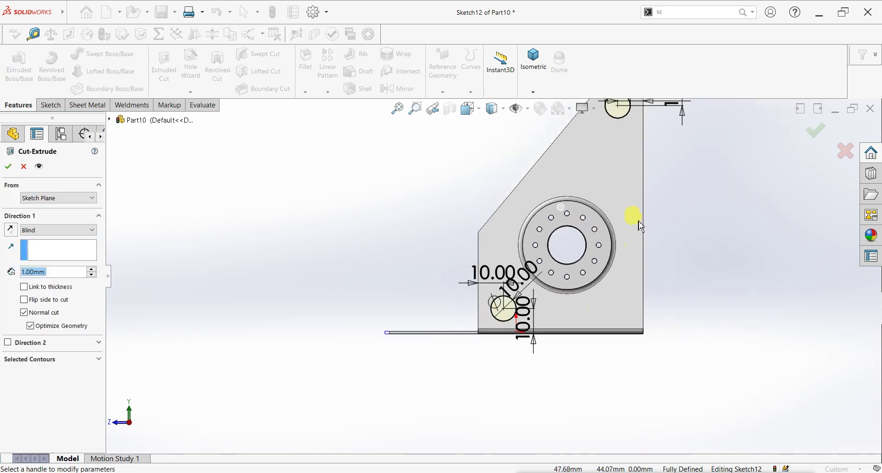
left_click(35, 231)
left_click(43, 248)
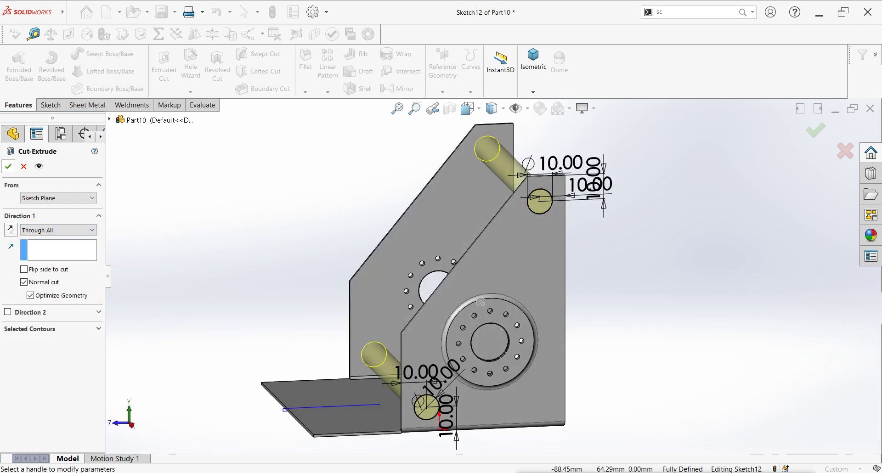
left_click(504, 286)
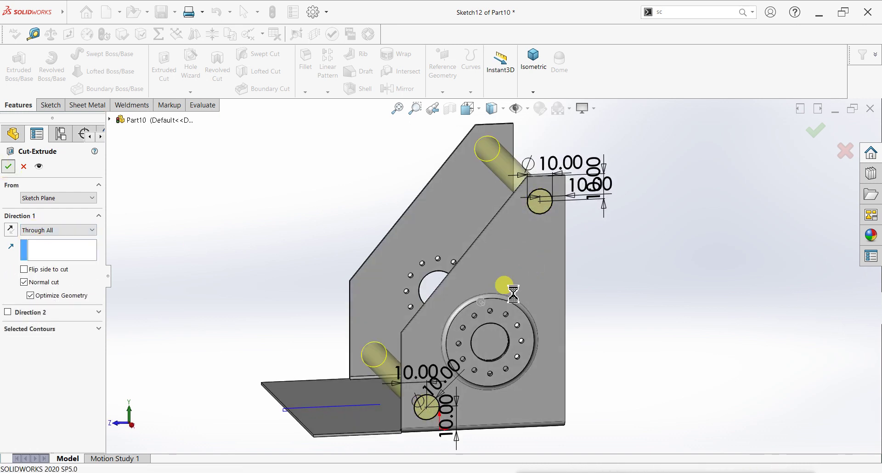
left_click(475, 355)
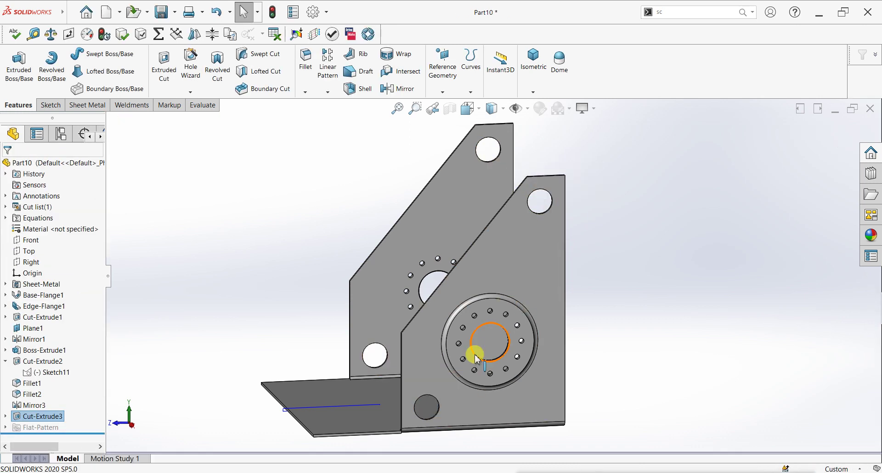
mouse_move(587, 300)
middle_mouse_down()
mouse_move(512, 325)
mouse_move(545, 360)
middle_mouse_up()
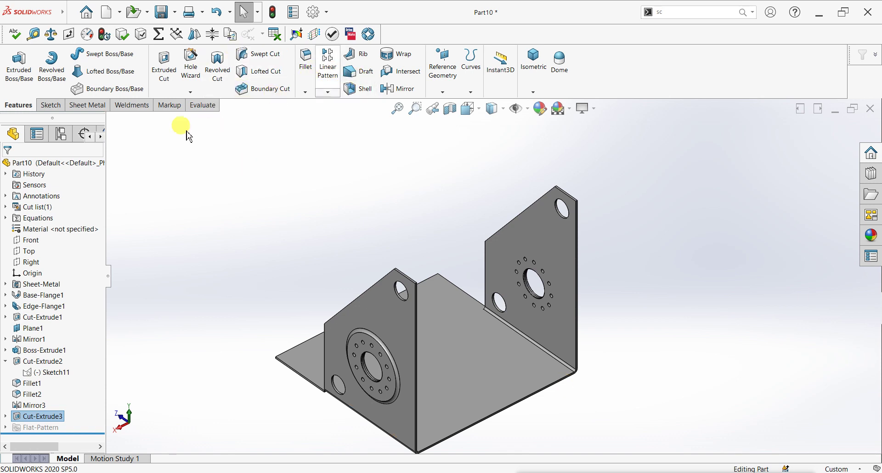
- Add a 30 mm edge flange along the base plate's front bottom edge
left_click(83, 109)
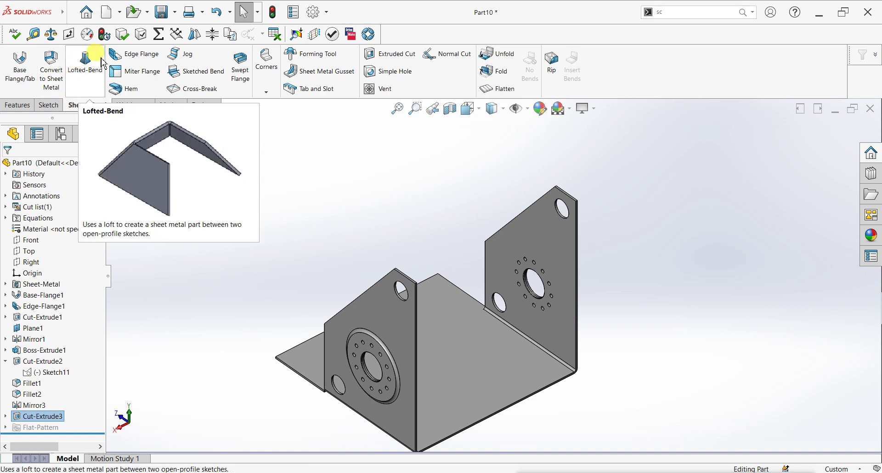
left_click(131, 54)
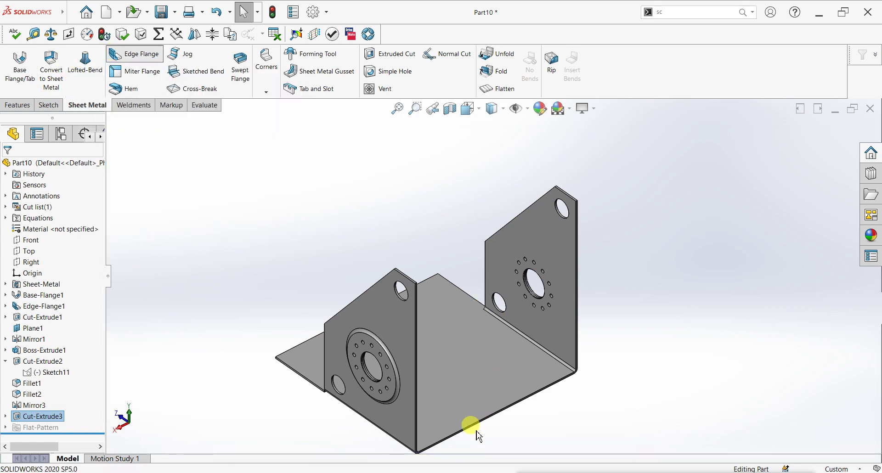
scroll(473, 432, "down", 3)
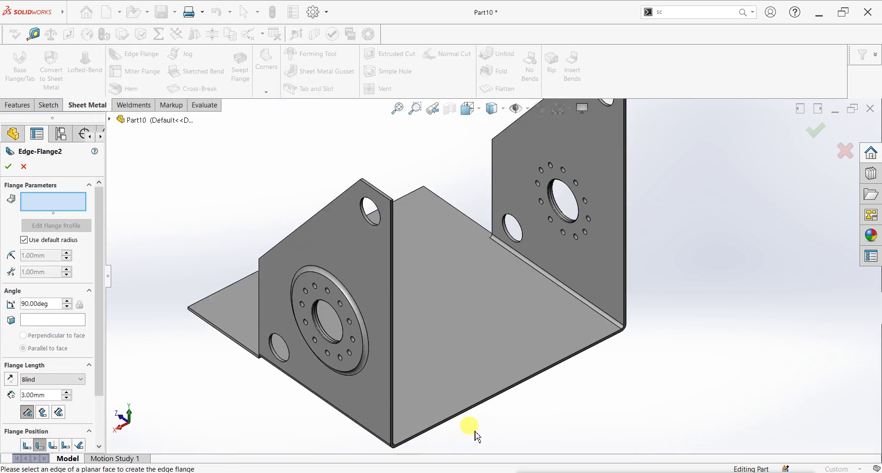
left_click(446, 425)
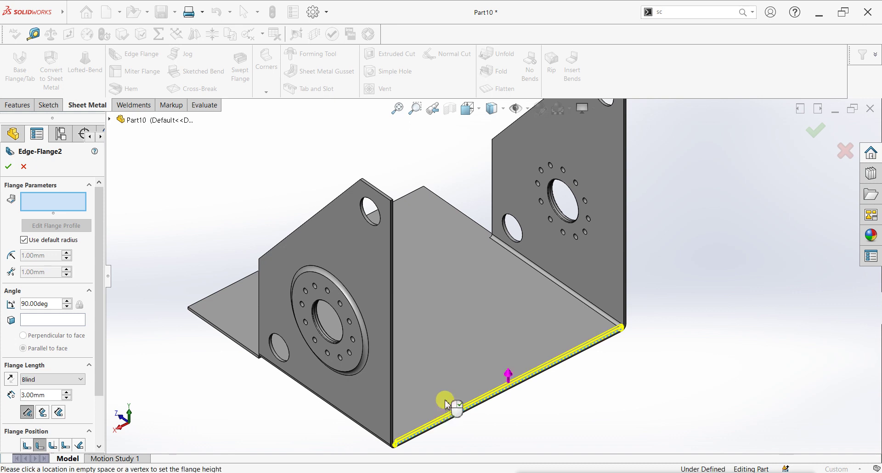
left_click(446, 351)
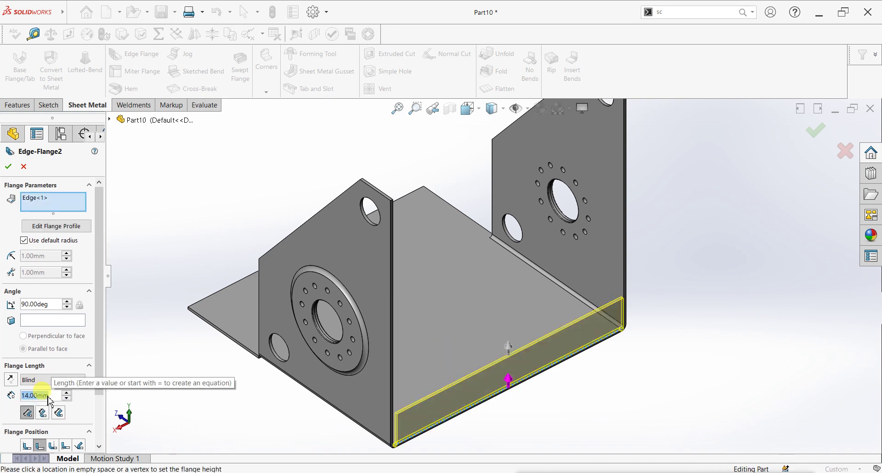
left_click(37, 395)
type("30")
key("Return")
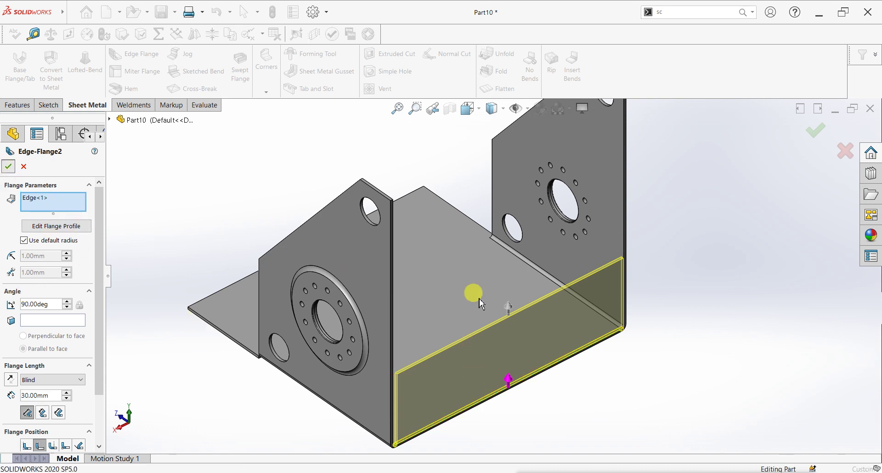
key("Return")
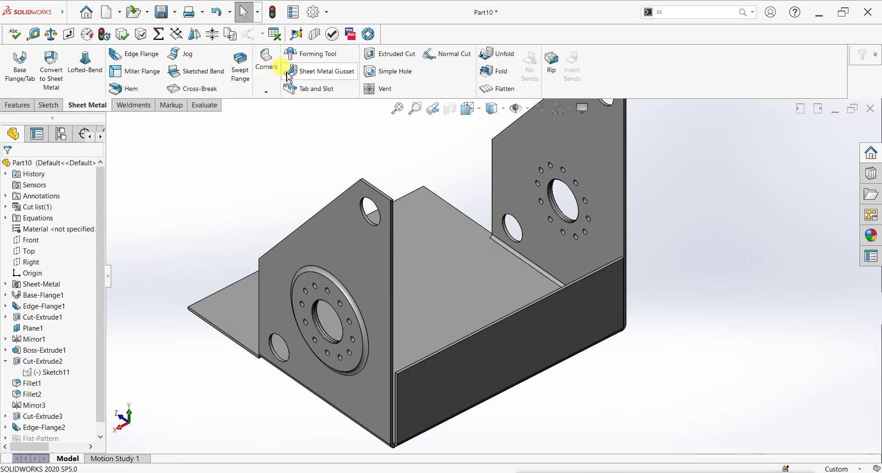
- Start a 30 mm edge flange on the bolt-circle flange's vertical front edge
left_click(136, 55)
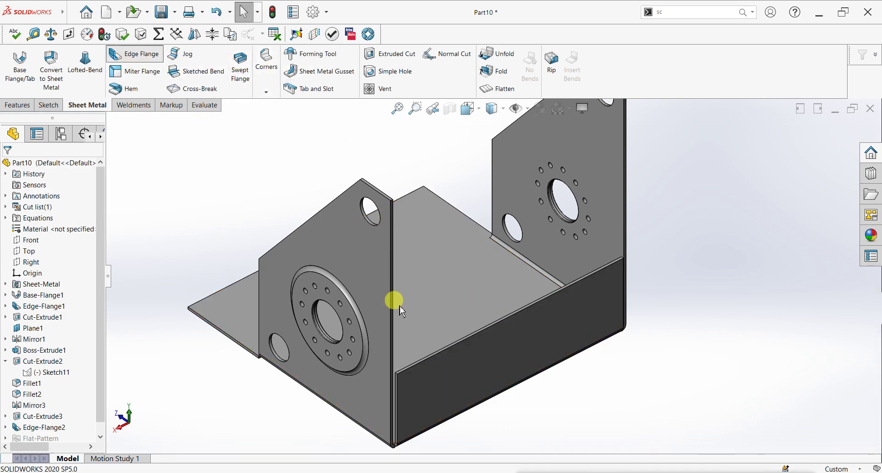
left_click(390, 313)
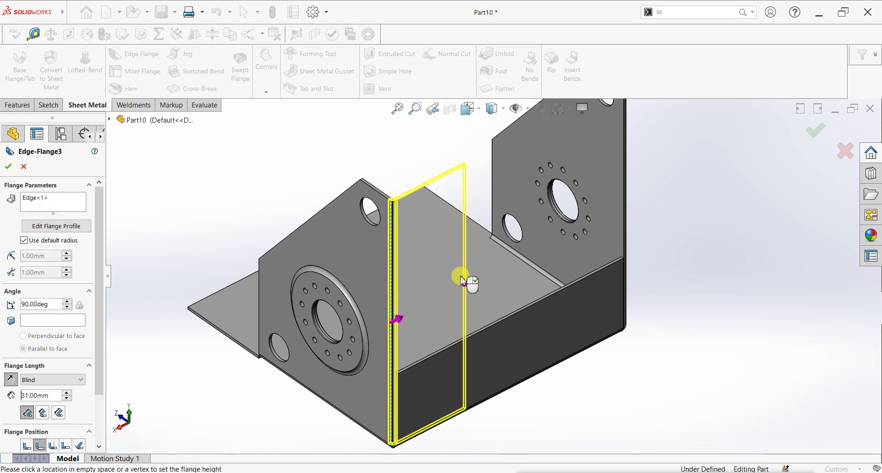
left_click(461, 279)
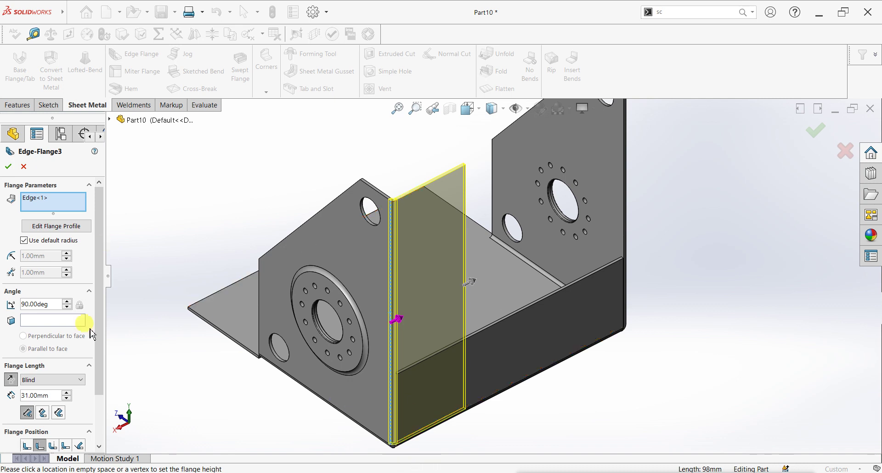
type("30")
key("Return")
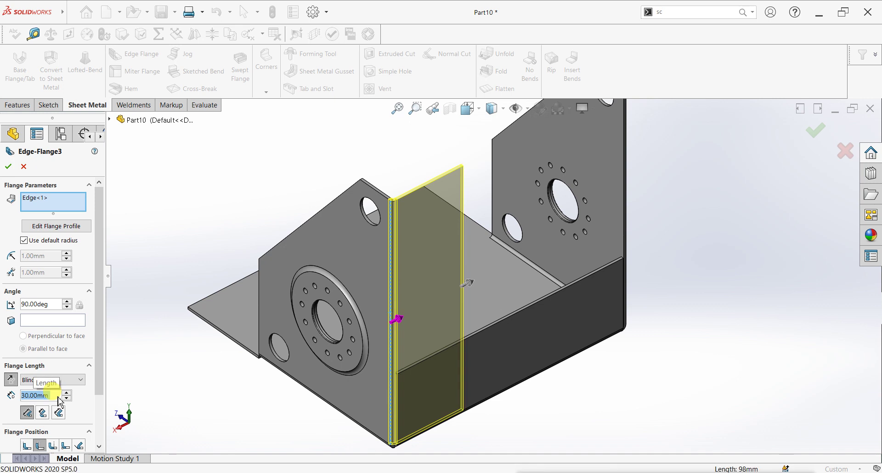
left_click(36, 226)
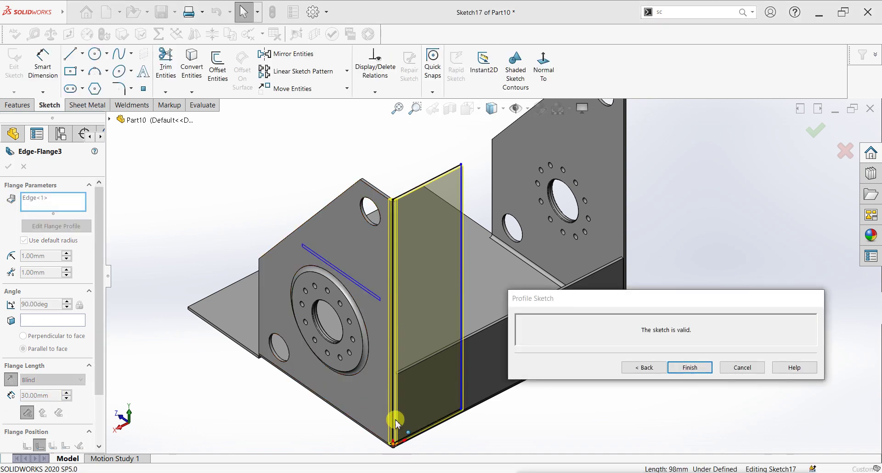
- Raise the profile's bottom endpoint and dimension it 31 mm from the bottom corner
left_click_drag(398, 392, 398, 377)
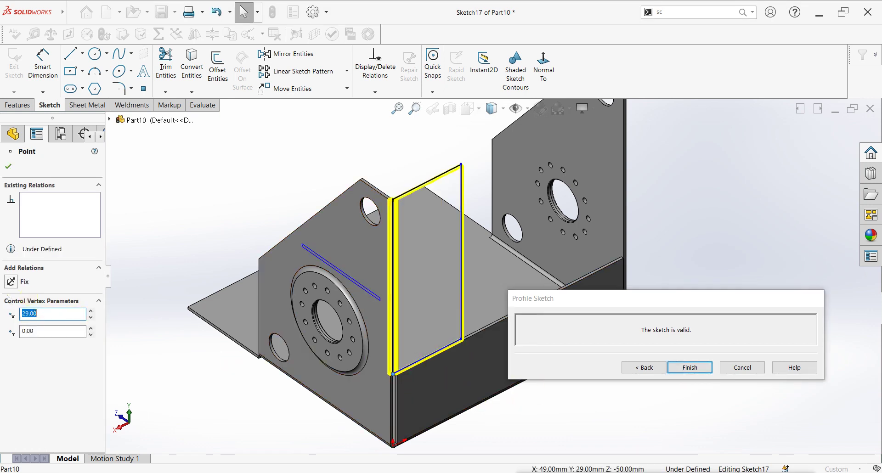
left_click(8, 166)
left_click(43, 62)
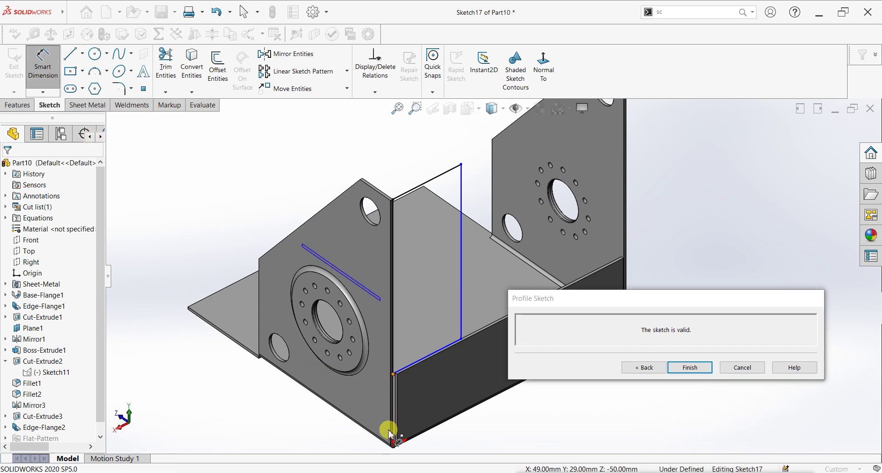
left_click(393, 443)
scroll(402, 441, "down", 2)
scroll(409, 416, "down", 2)
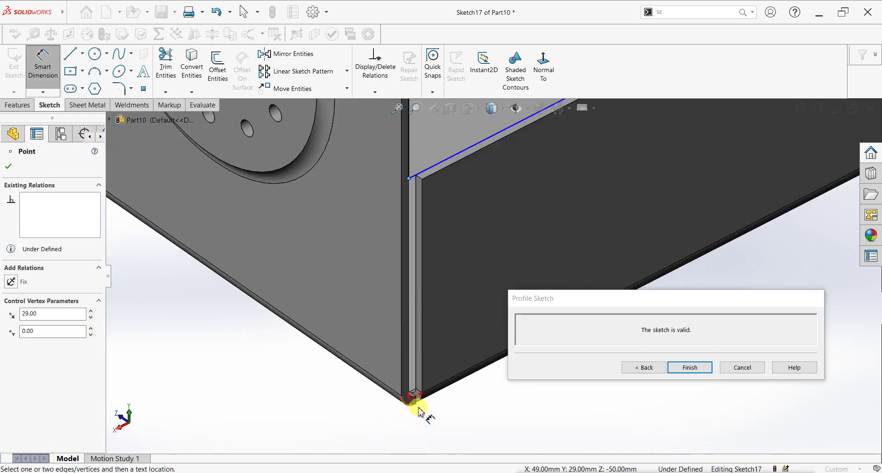
left_click(412, 396)
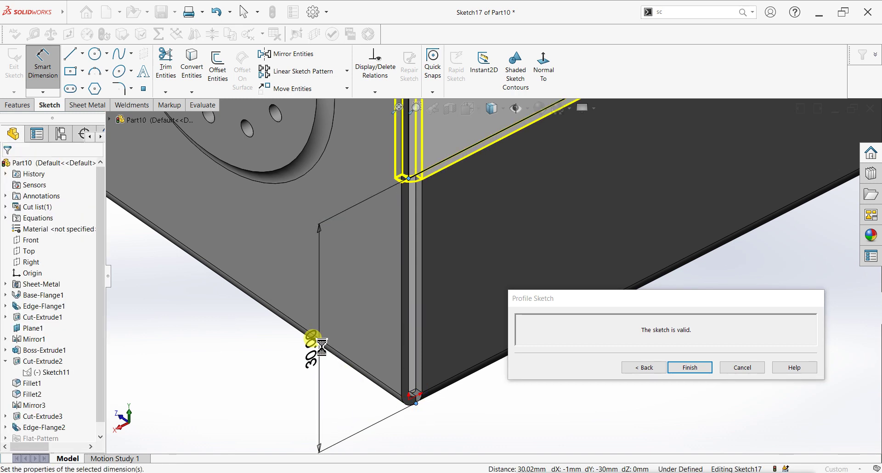
left_click(321, 347)
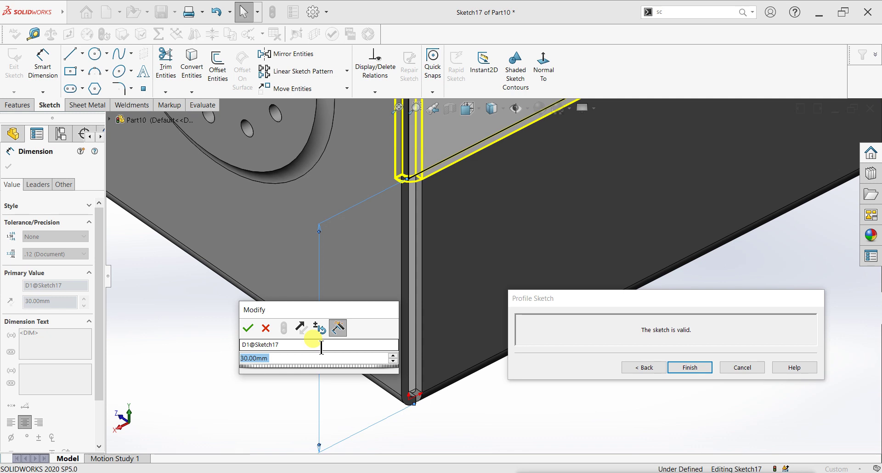
type("31")
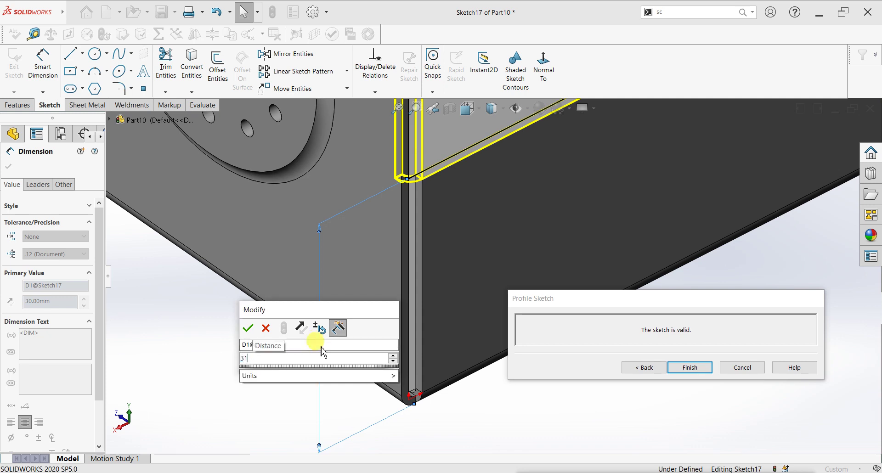
key("Return")
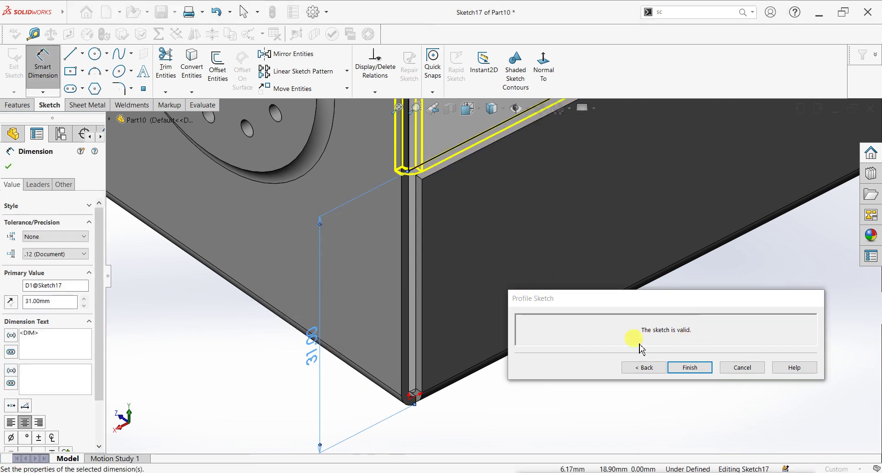
left_click(8, 165)
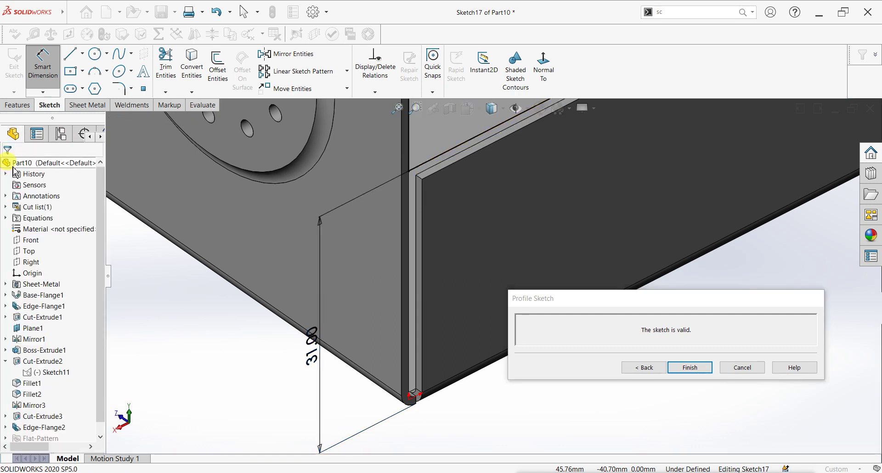
- Check the shortened profile and finish the Edge-Flange3 profile sketch
scroll(546, 252, "up", 3)
scroll(597, 241, "up", 2)
mouse_move(661, 201)
middle_mouse_down()
mouse_move(634, 226)
mouse_move(645, 153)
mouse_move(578, 247)
middle_mouse_up()
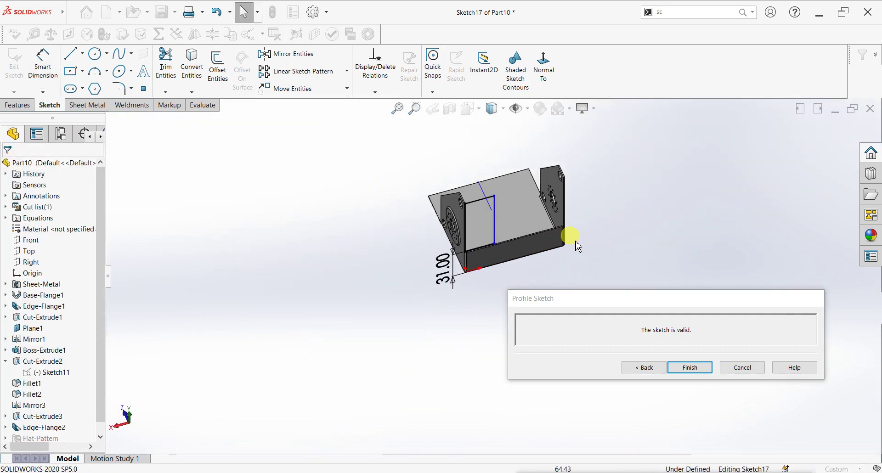
left_click(684, 367)
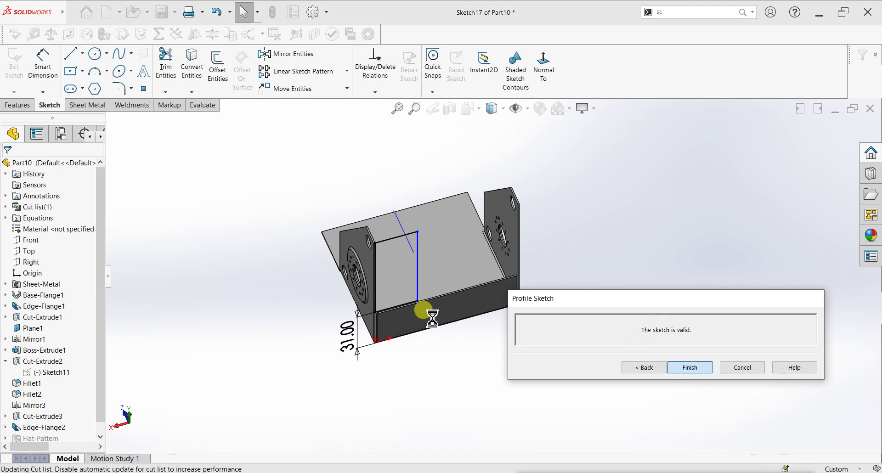
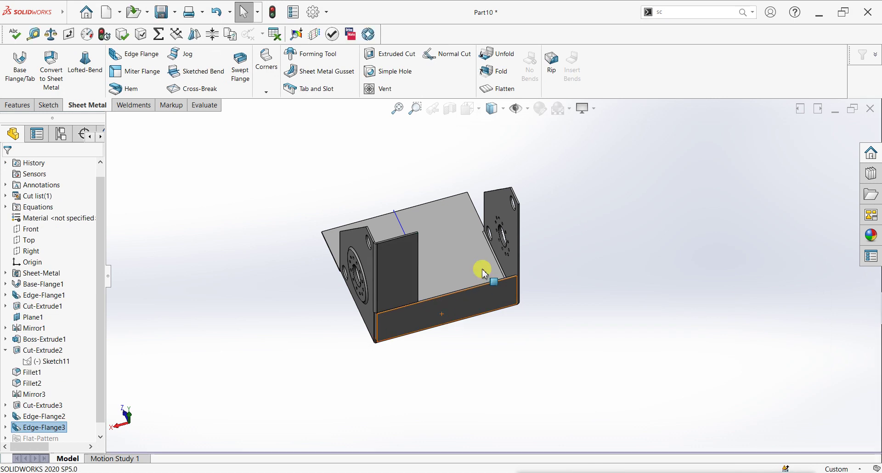
- Mirror Edge-Flange3 across Plane1, creating Mirror4 on the bracket's opposite end
scroll(474, 272, "down", 2)
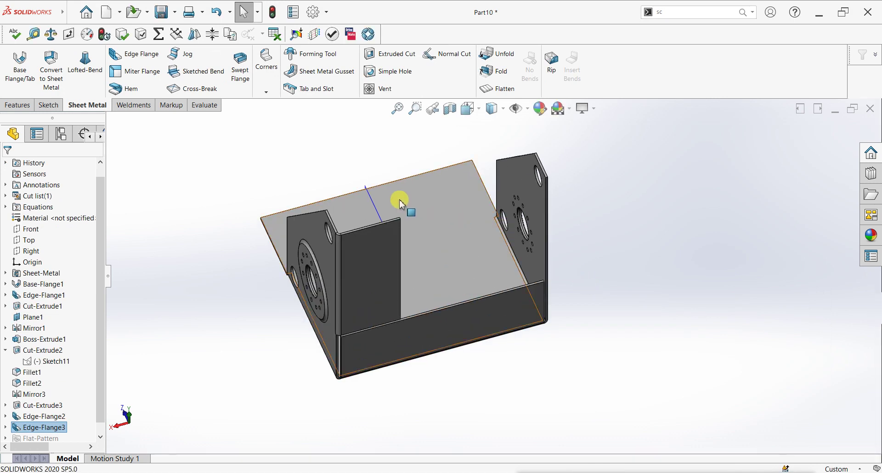
left_click(18, 105)
left_click(389, 94)
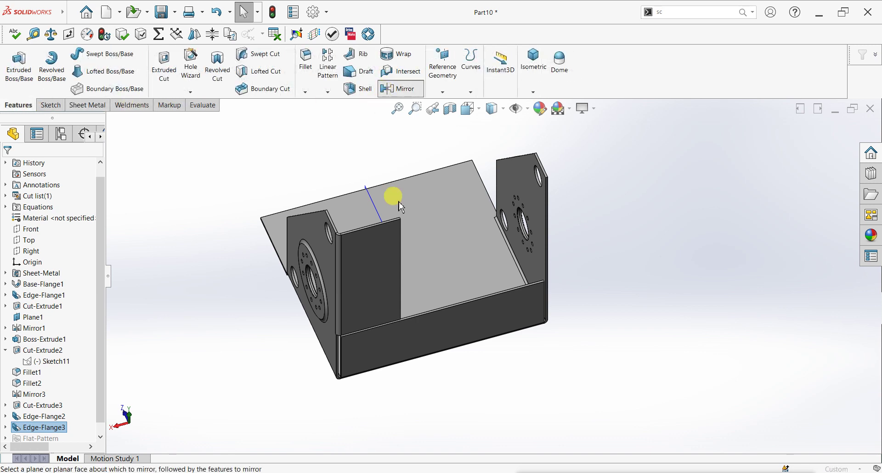
left_click(372, 202)
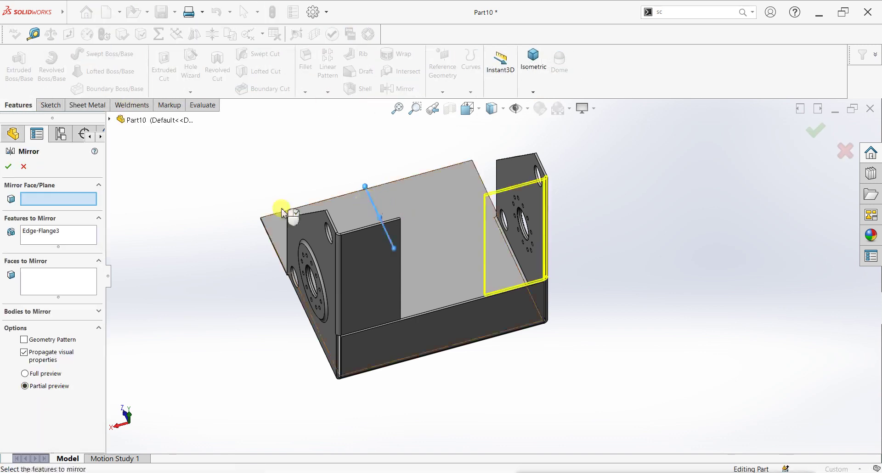
right_click(72, 238)
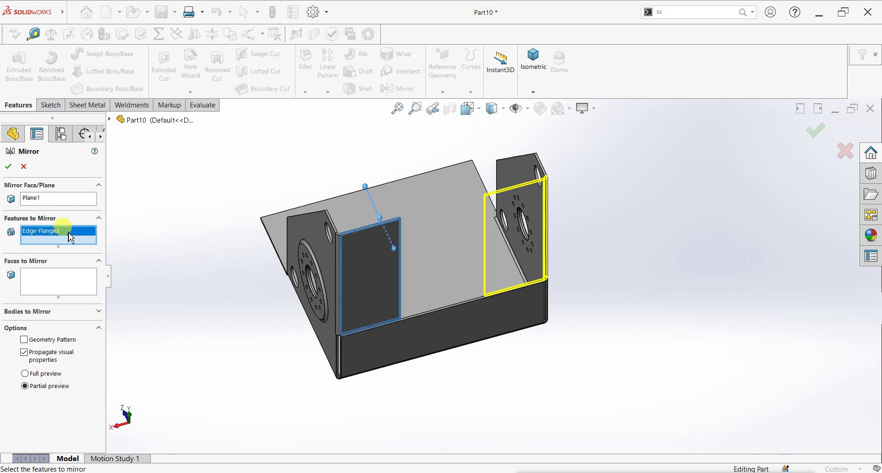
left_click(13, 167)
left_click(14, 169)
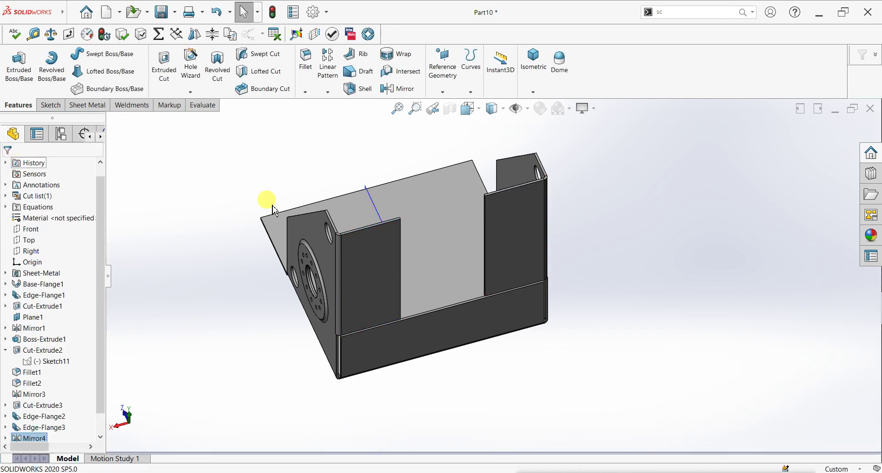
- Orient the bracket to an angled top view and start a Break-Corner/Corner-Trim feature
mouse_move(460, 312)
middle_mouse_down()
mouse_move(502, 286)
mouse_move(456, 277)
middle_mouse_up()
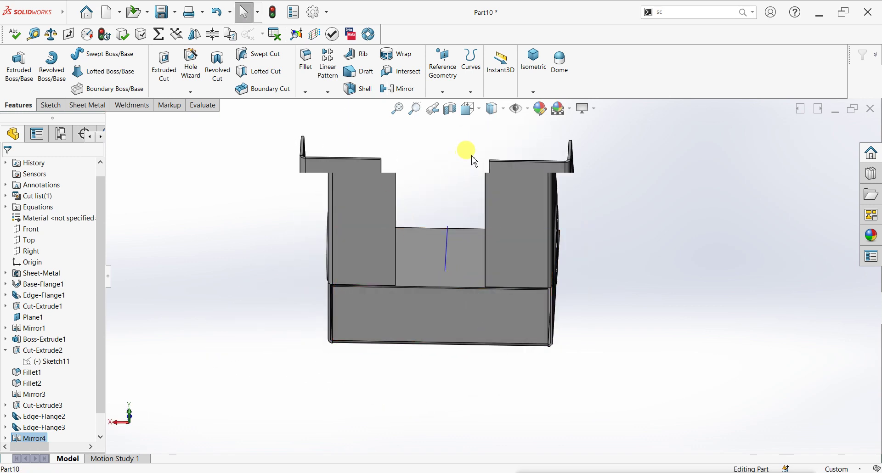
scroll(457, 170, "up", 3)
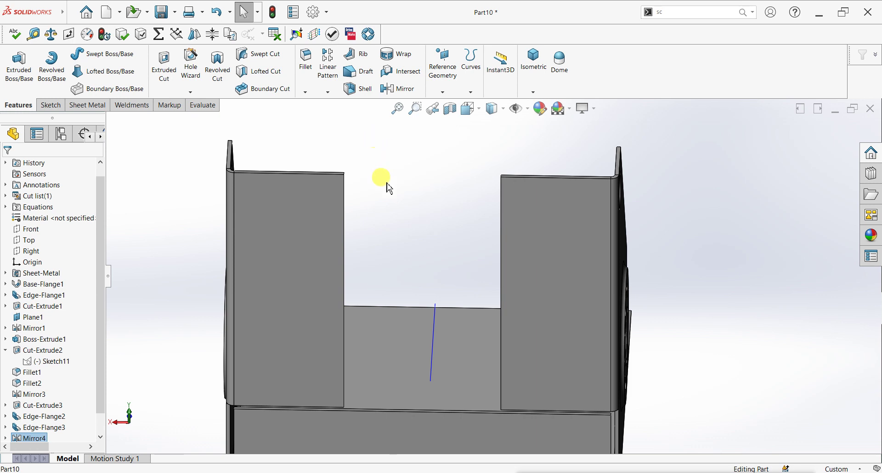
middle_click_drag(389, 188, 360, 199)
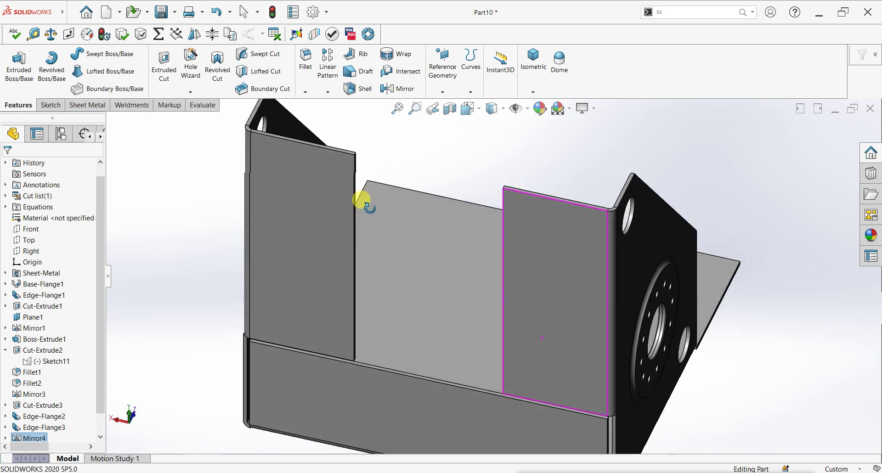
left_click(92, 105)
left_click(267, 92)
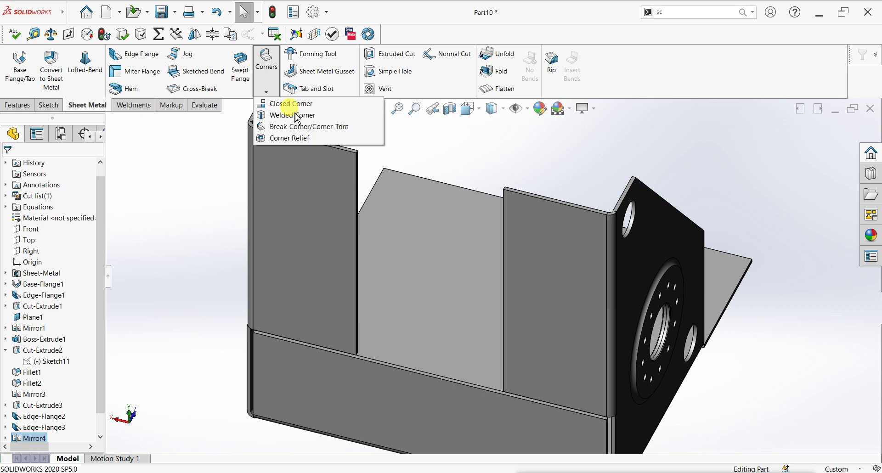
left_click(266, 91)
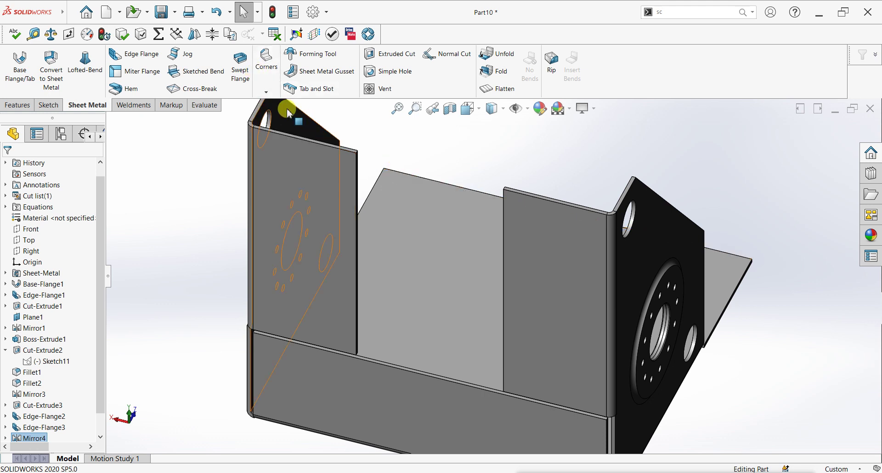
left_click(267, 92)
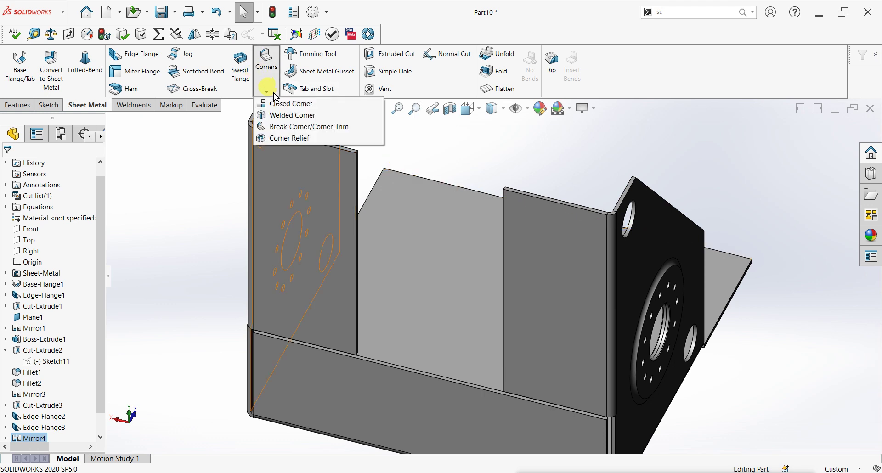
left_click(280, 126)
- Chamfer the top corner edges of both side flanges with a 20 mm break distance
scroll(384, 154, "down", 3)
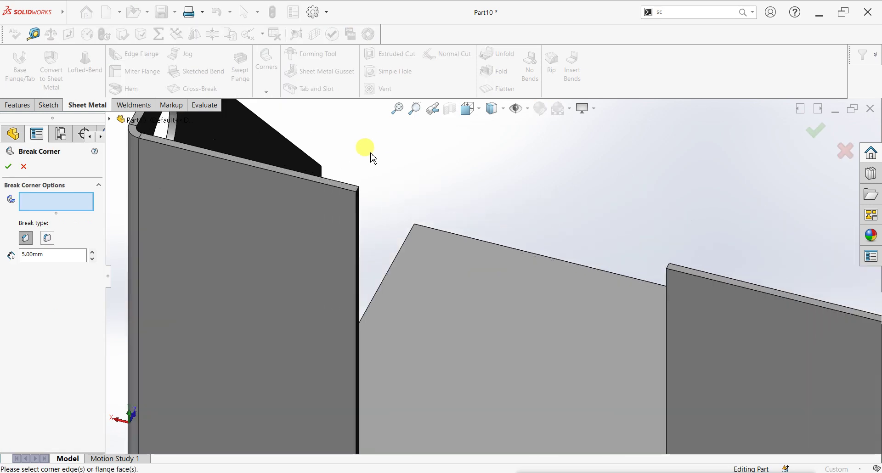
left_click(358, 191)
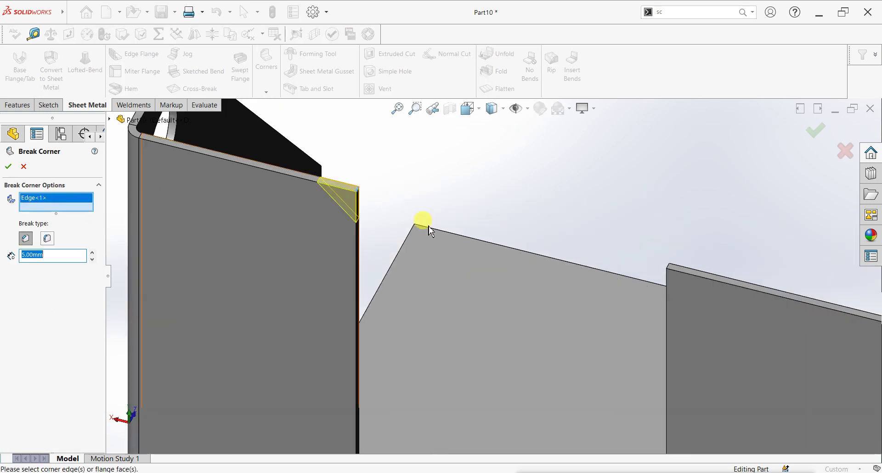
left_click(669, 270)
left_click(29, 264)
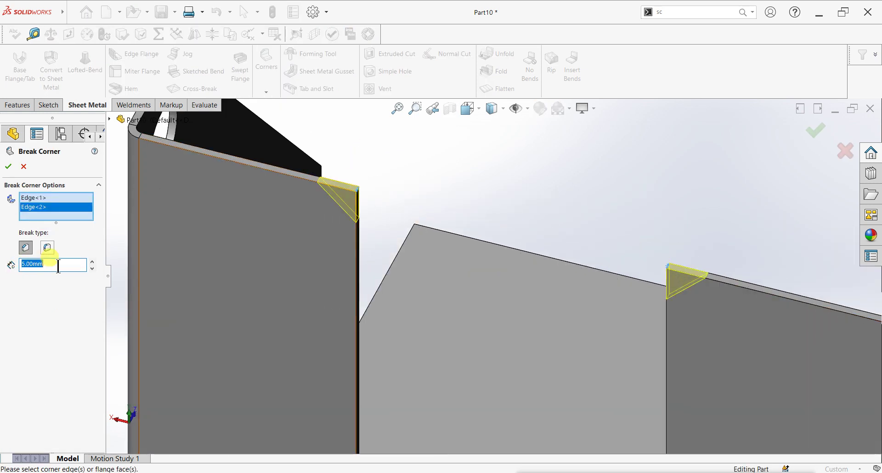
type("20")
key("Return")
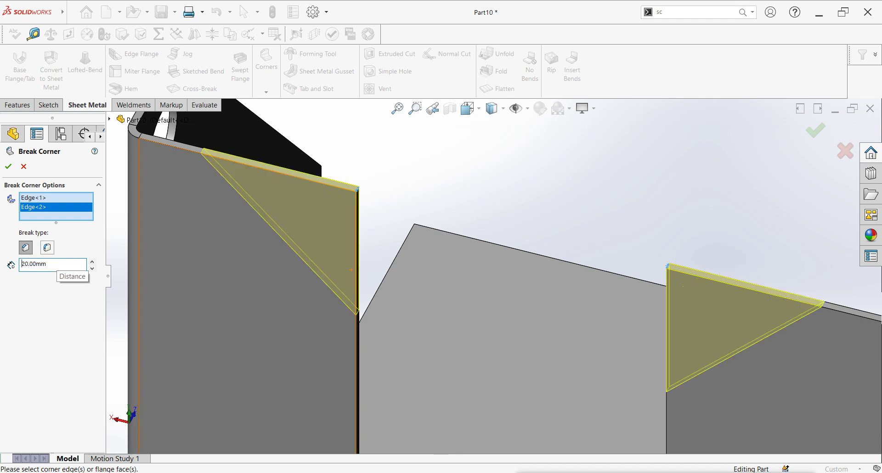
scroll(492, 291, "up", 3)
scroll(492, 291, "up", 3)
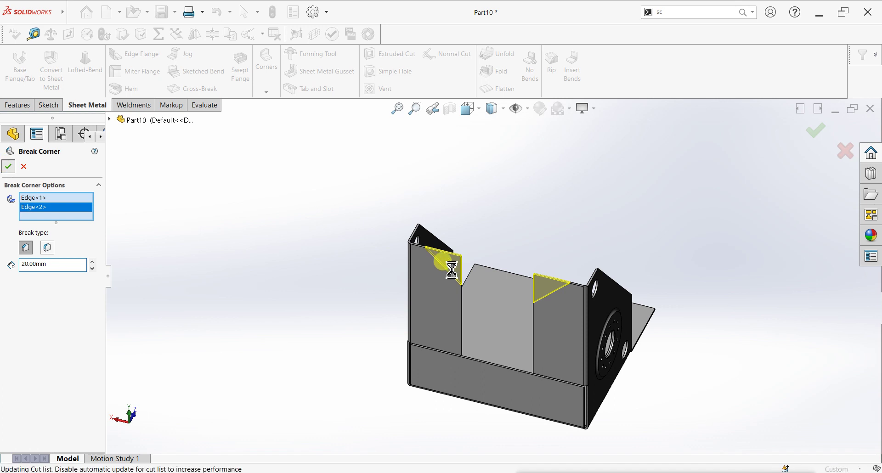
mouse_move(393, 309)
middle_mouse_down()
mouse_move(548, 301)
mouse_move(539, 275)
middle_mouse_up()
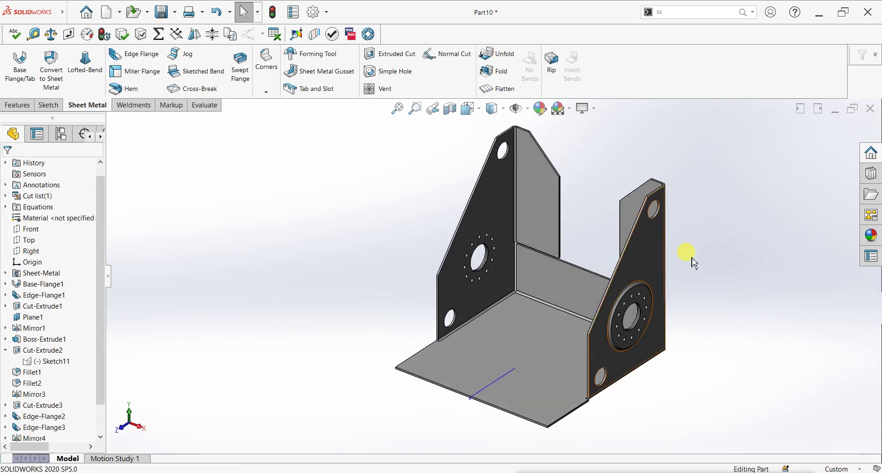
- Start a new Break Corner and select both outer corners of the base flange
scroll(701, 263, "down", 1)
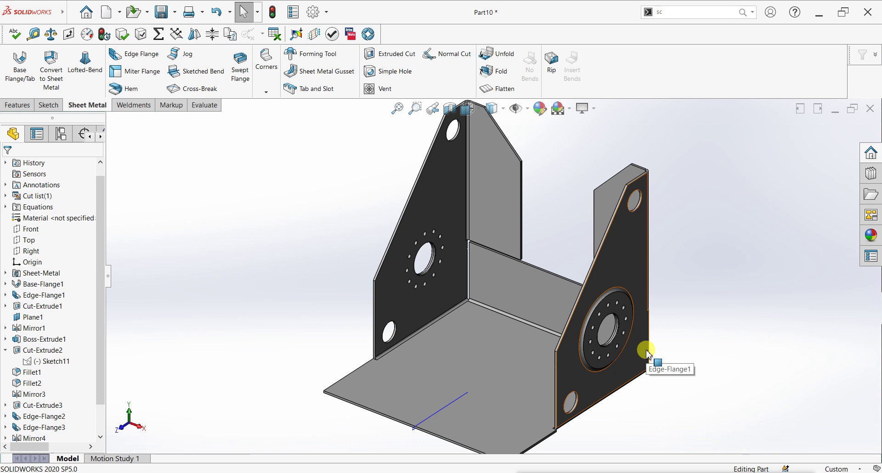
middle_click_drag(535, 398, 537, 398)
left_click(266, 92)
scroll(498, 415, "down", 3)
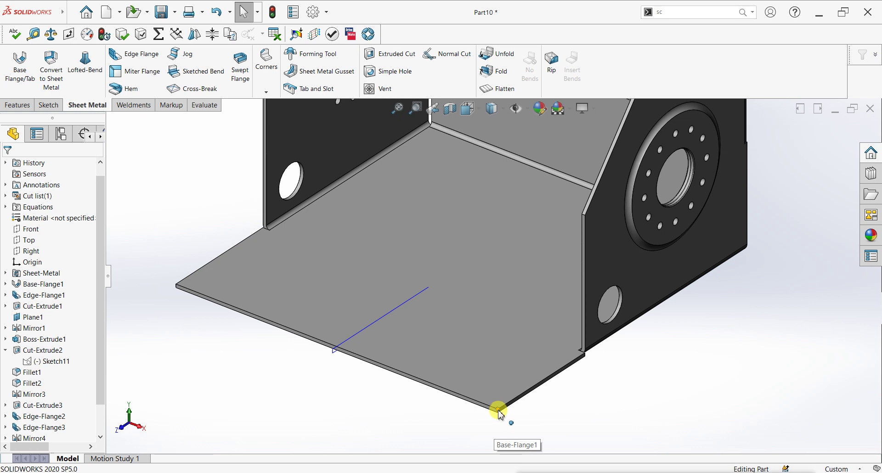
scroll(499, 413, "down", 3)
left_click(496, 355)
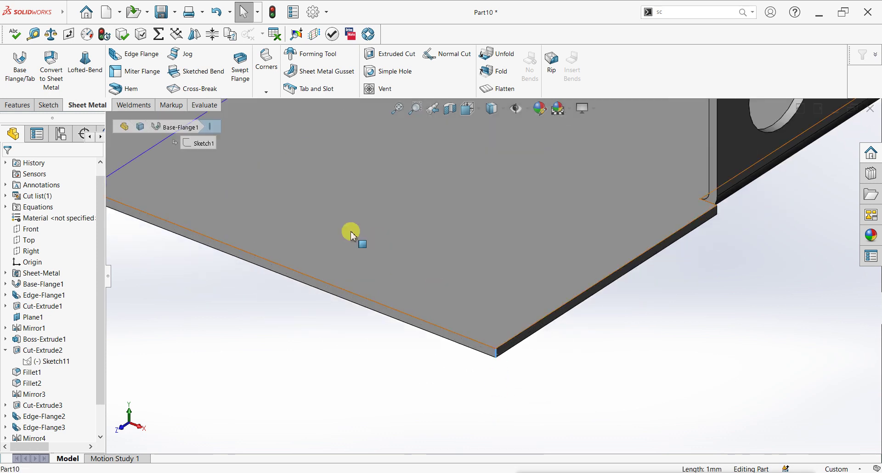
scroll(351, 234, "up", 3)
scroll(345, 192, "up", 2)
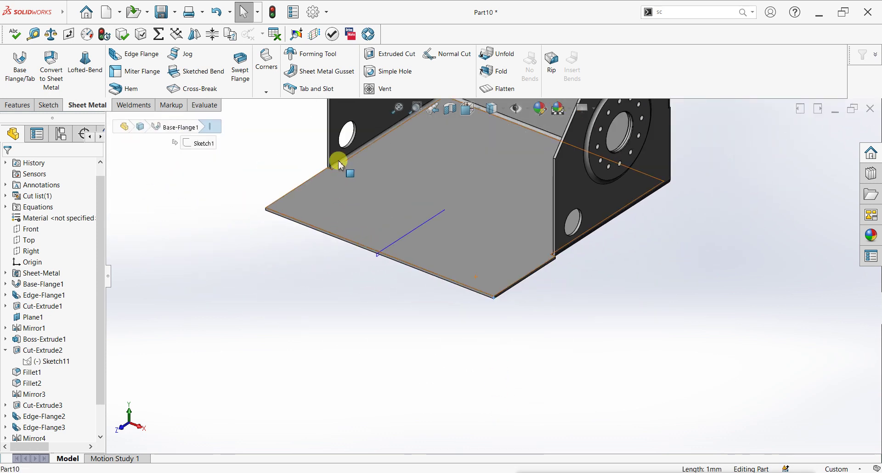
left_click(274, 74)
left_click(277, 128)
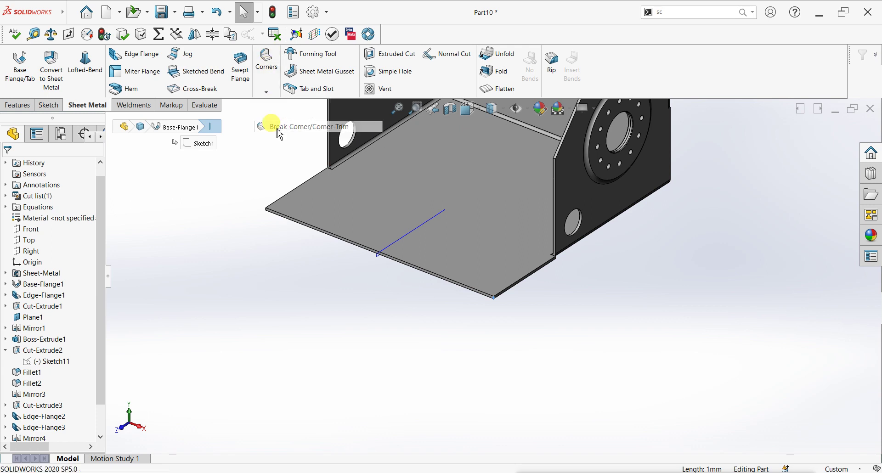
mouse_move(265, 226)
middle_mouse_down()
mouse_move(309, 220)
mouse_move(319, 234)
middle_mouse_up()
scroll(283, 237, "down", 2)
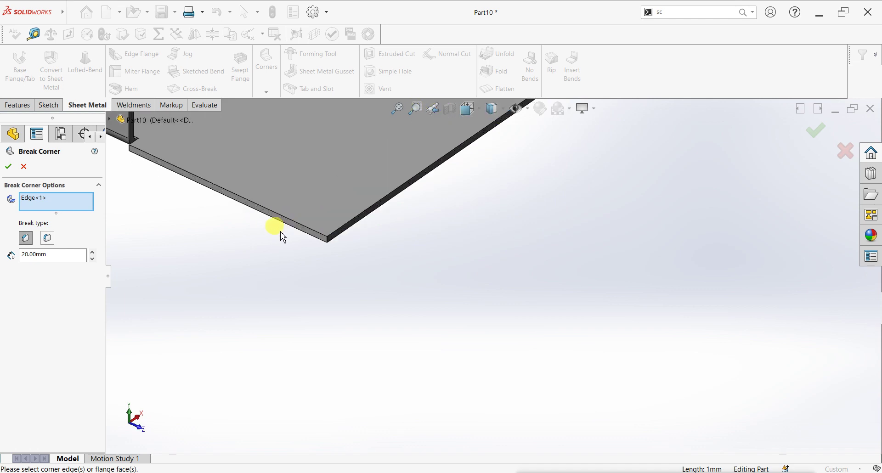
left_click(329, 242)
- Set the base-flange chamfer distance to 30 mm and accept the corner break
scroll(473, 153, "up", 2)
scroll(591, 205, "up", 3)
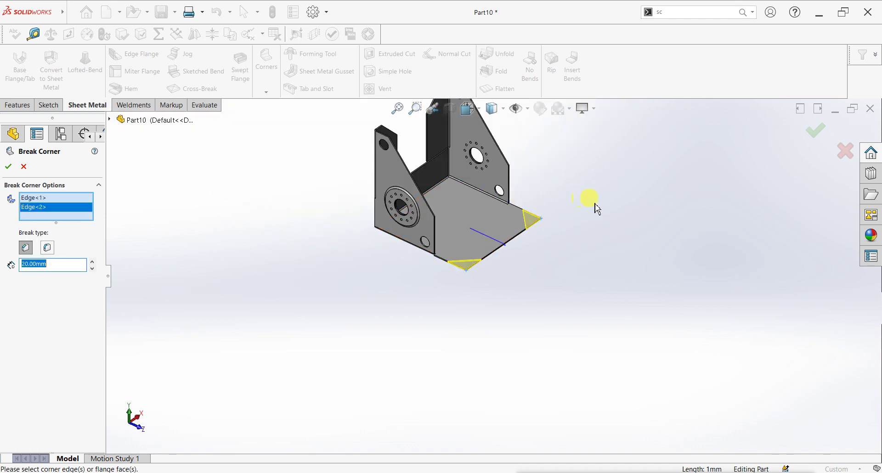
mouse_move(589, 205)
middle_mouse_down()
mouse_move(508, 256)
mouse_move(482, 169)
mouse_move(498, 169)
middle_mouse_up()
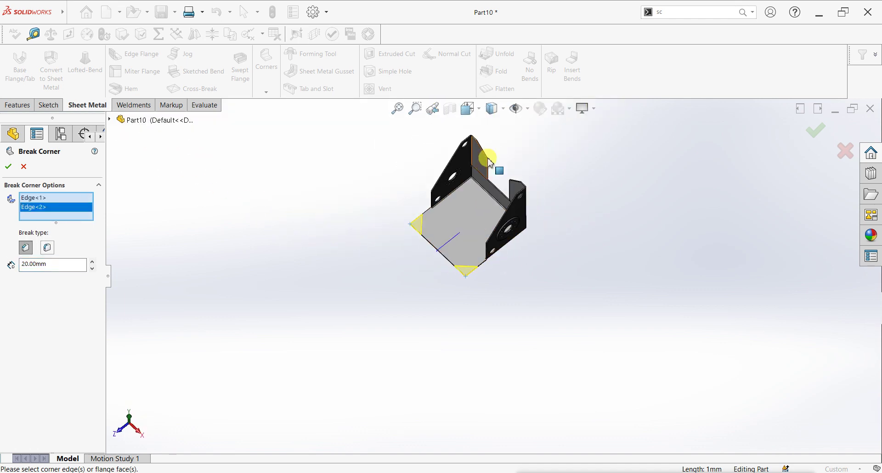
scroll(518, 252, "down", 2)
scroll(518, 252, "down", 1)
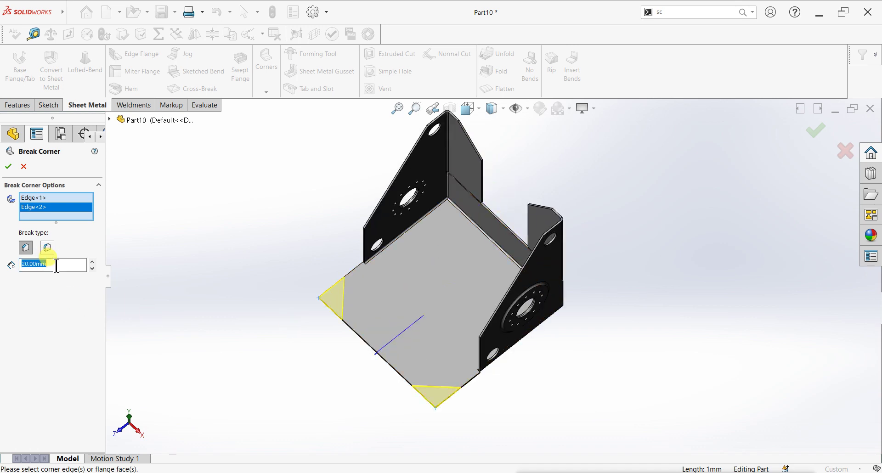
type("50")
type("35")
key("Return")
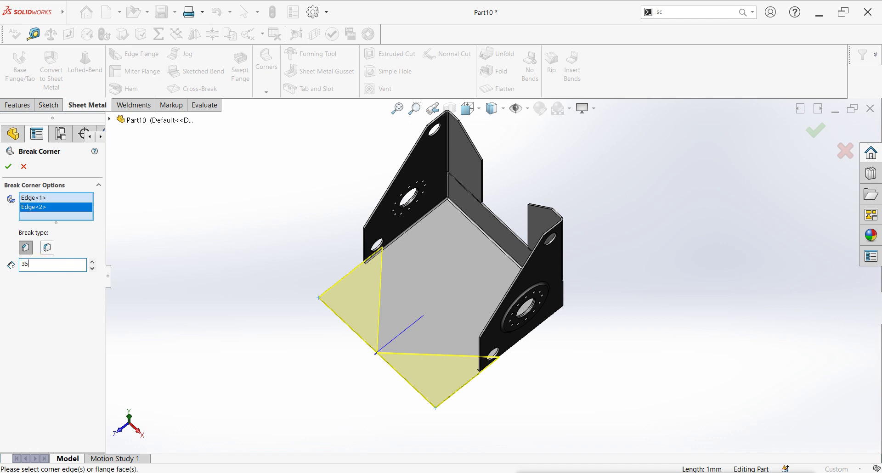
key("Return")
scroll(455, 351, "down", 2)
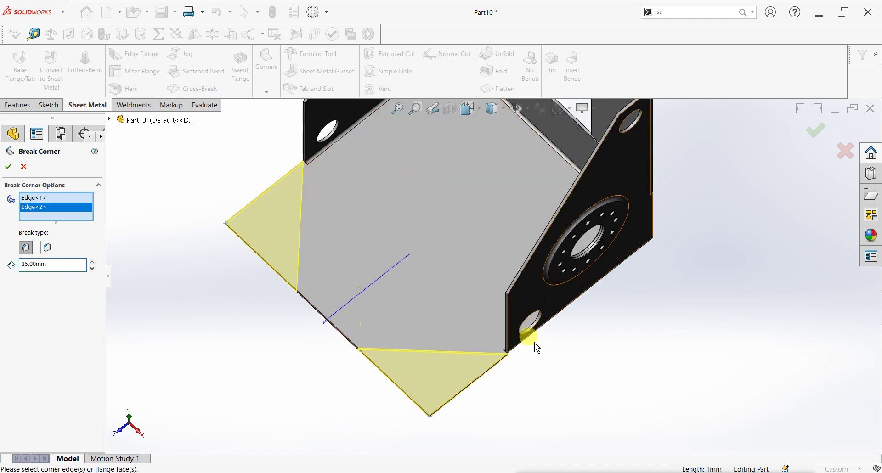
scroll(493, 362, "down", 1)
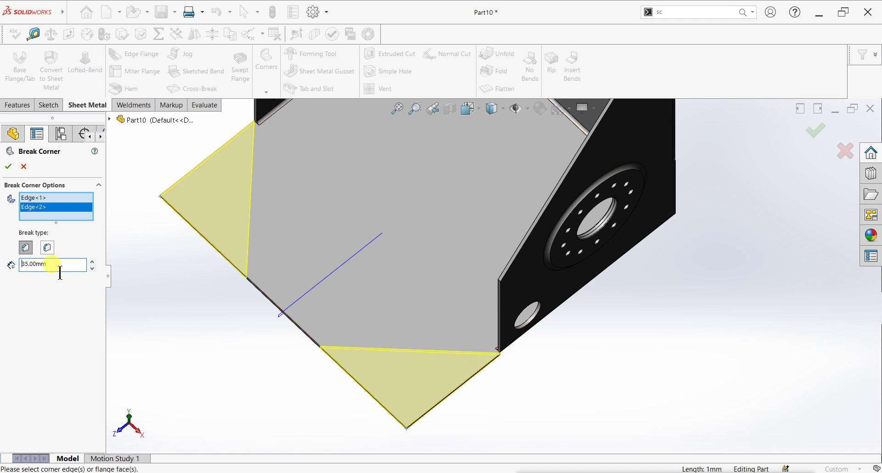
type("30")
key("Return")
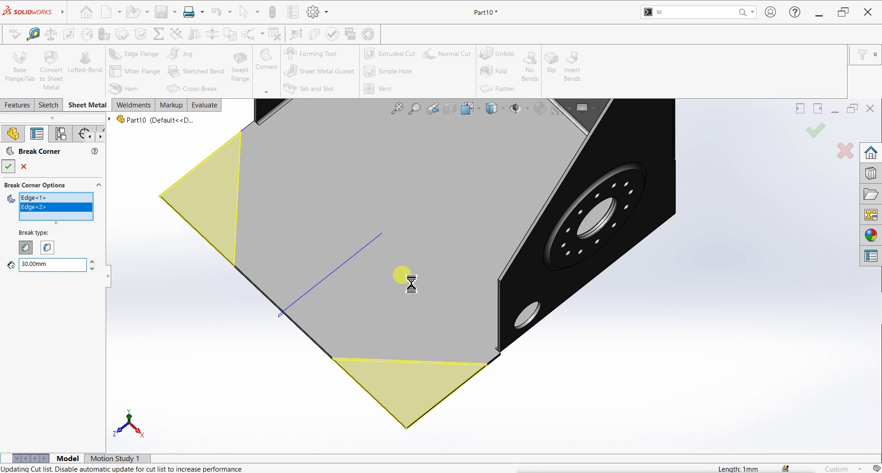
key("Return")
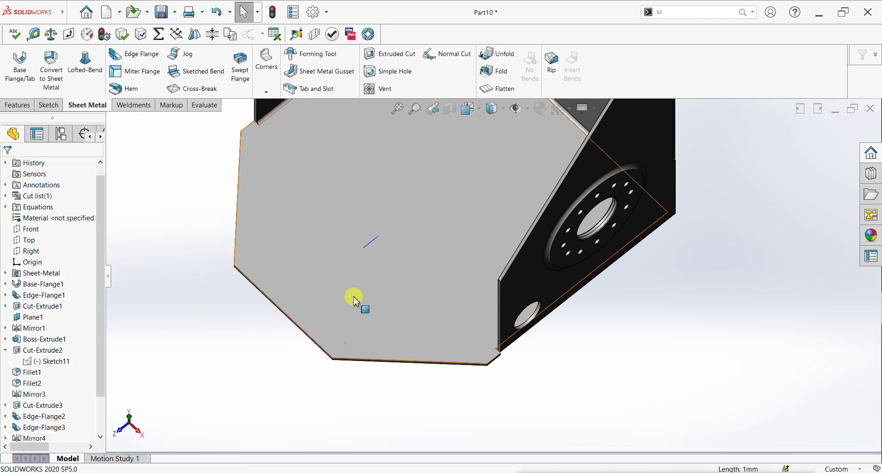
mouse_move(318, 315)
middle_mouse_down()
mouse_move(384, 286)
mouse_move(432, 182)
mouse_move(473, 177)
middle_mouse_up()
- Start a sketch on the base flange's bottom face, viewed normal to it
scroll(478, 178, "down", 2)
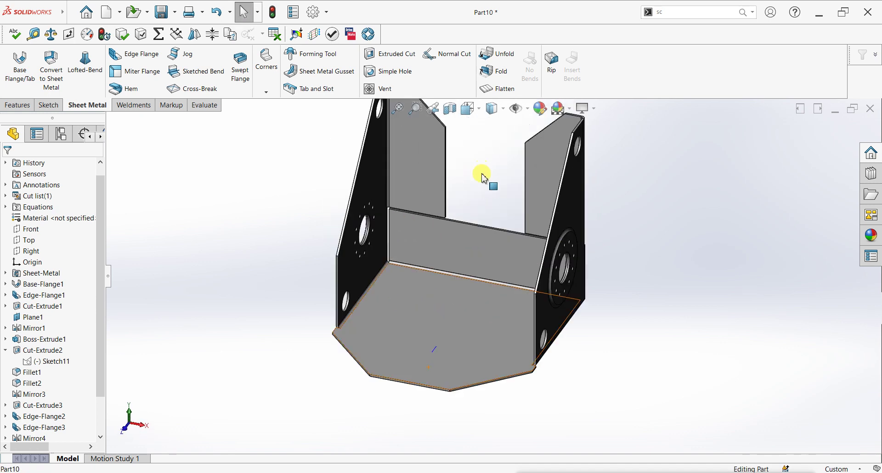
left_click(446, 340)
left_click(482, 312)
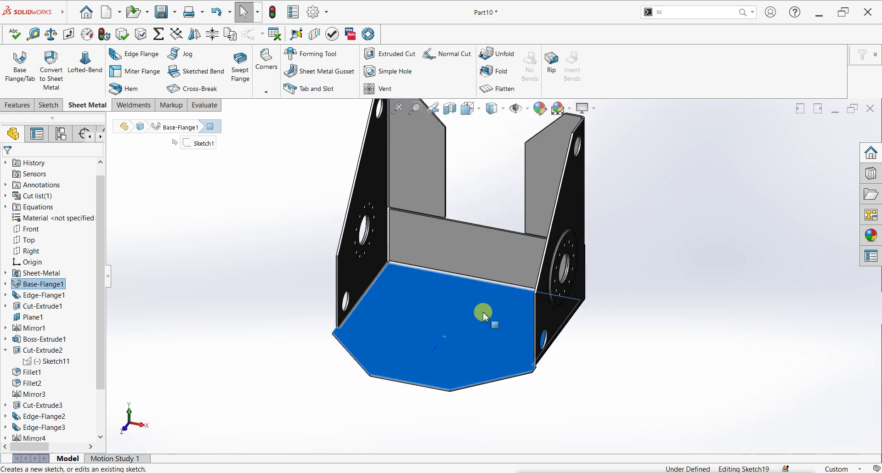
key("ctrl+8")
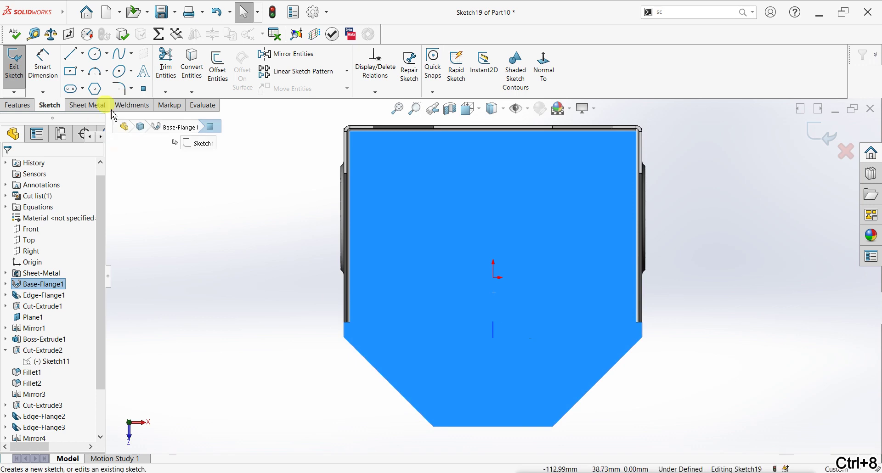
- Draw four concentric circles centred on the origin
left_click(96, 54)
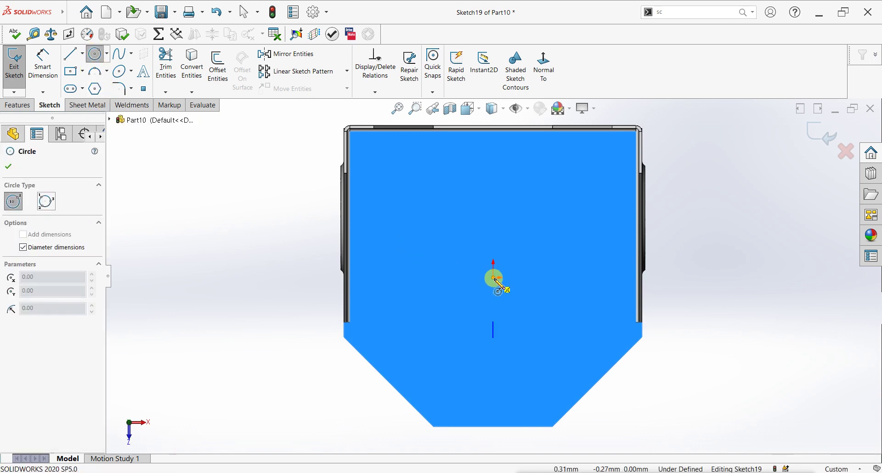
left_click(493, 277)
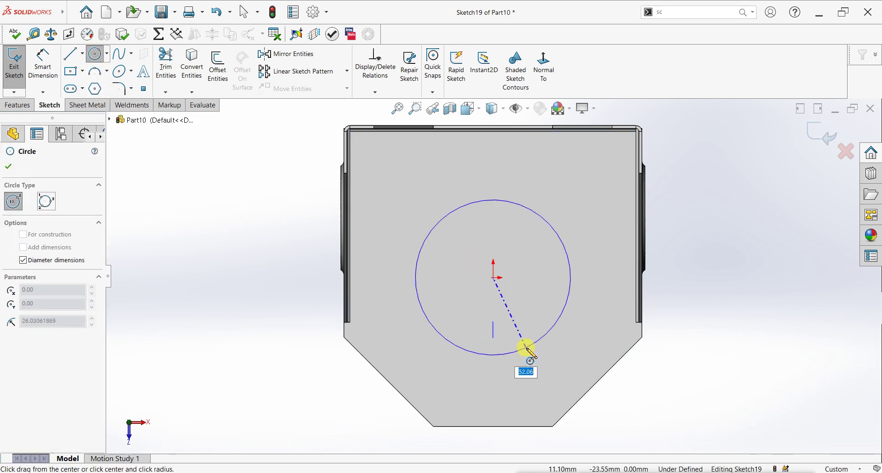
left_click(530, 350)
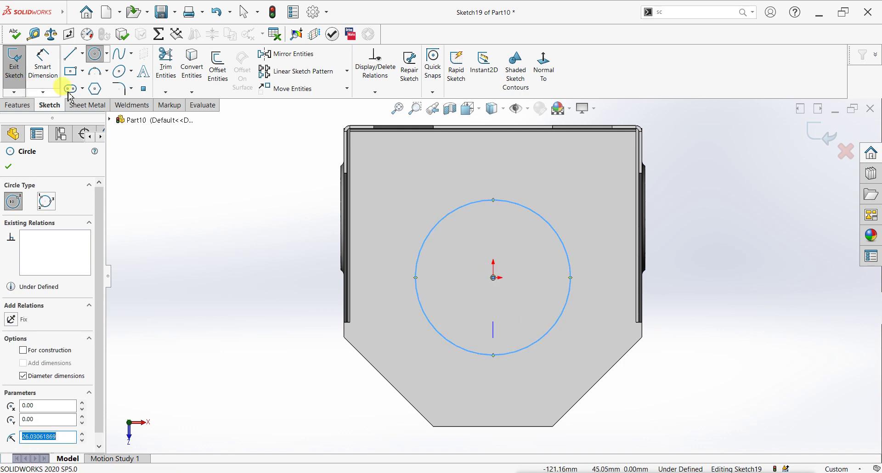
left_click(493, 277)
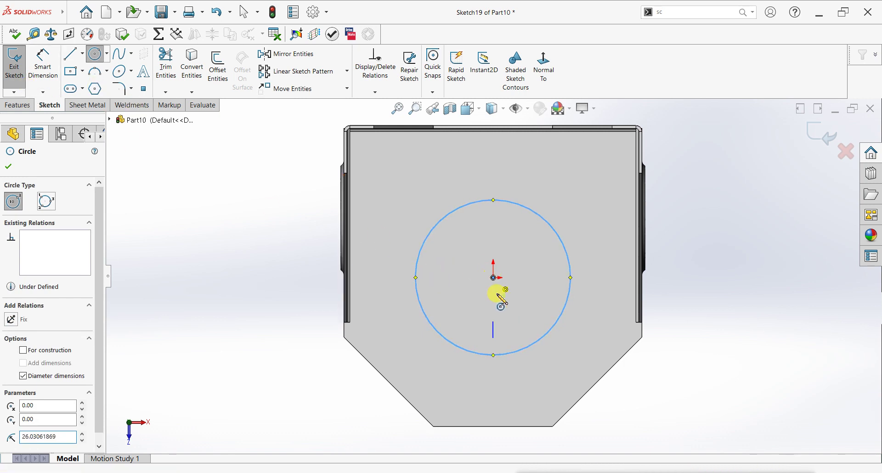
left_click(507, 336)
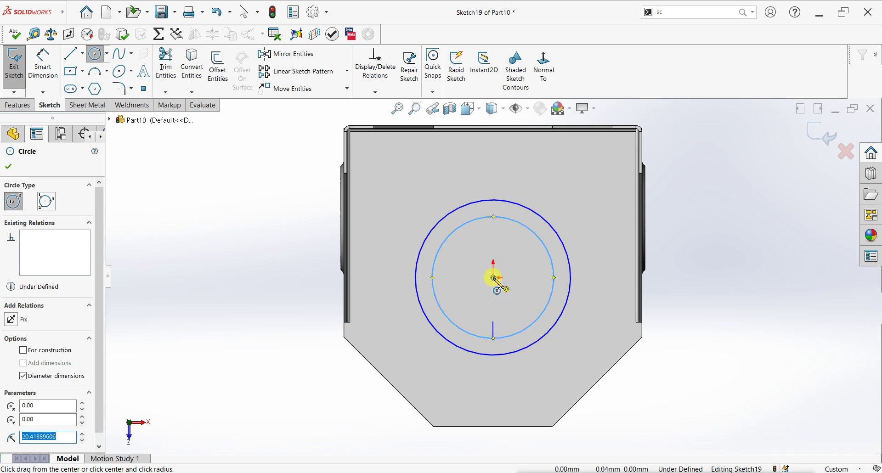
left_click(493, 278)
left_click(507, 319)
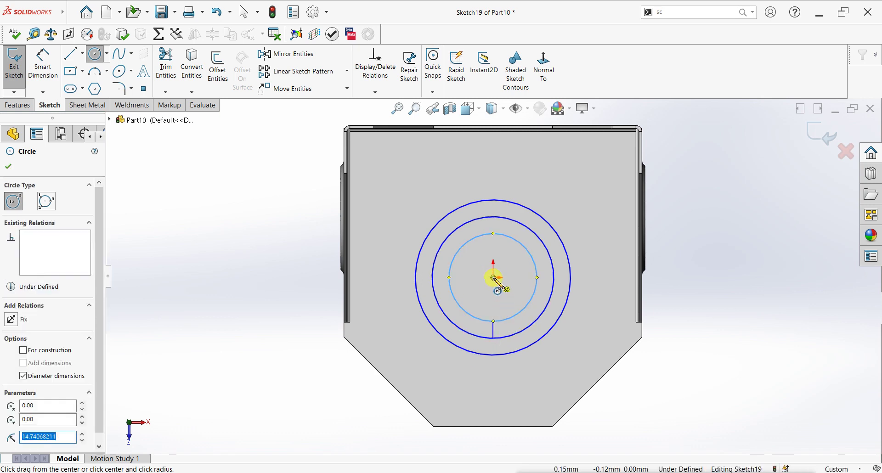
left_click(494, 278)
left_click(507, 302)
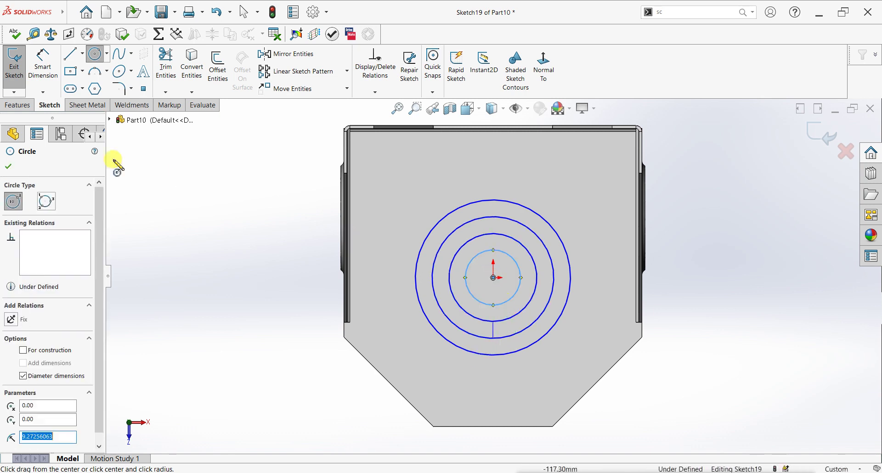
- Draw a vertical line from the circles' centre up to the outer circle
left_click(72, 64)
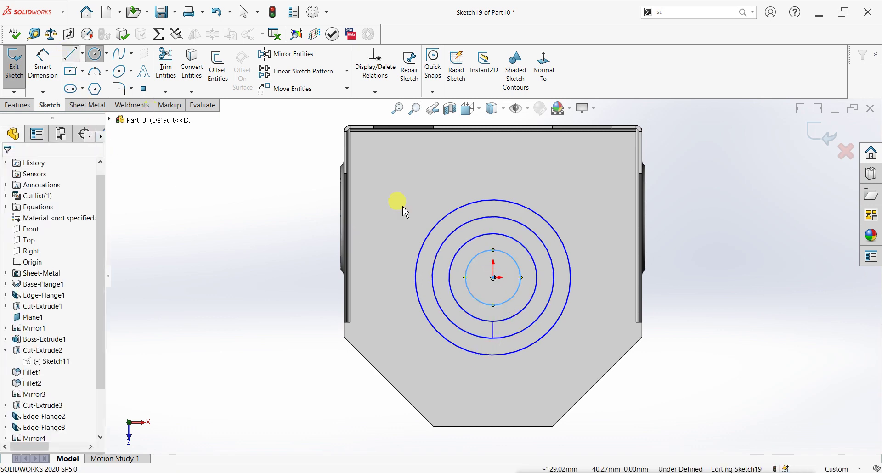
left_click(493, 278)
left_click(494, 200)
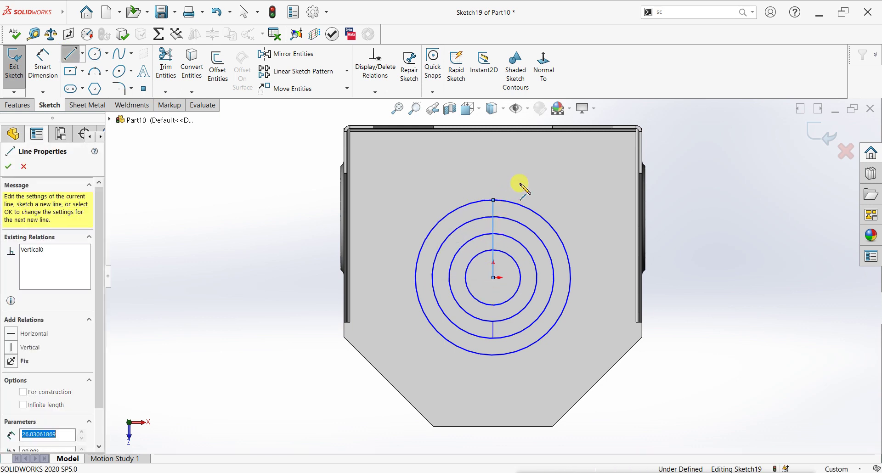
right_click(525, 185)
left_click(551, 192)
- Dimension the outer two circles at 50 mm and 40 mm diameter
left_click(43, 64)
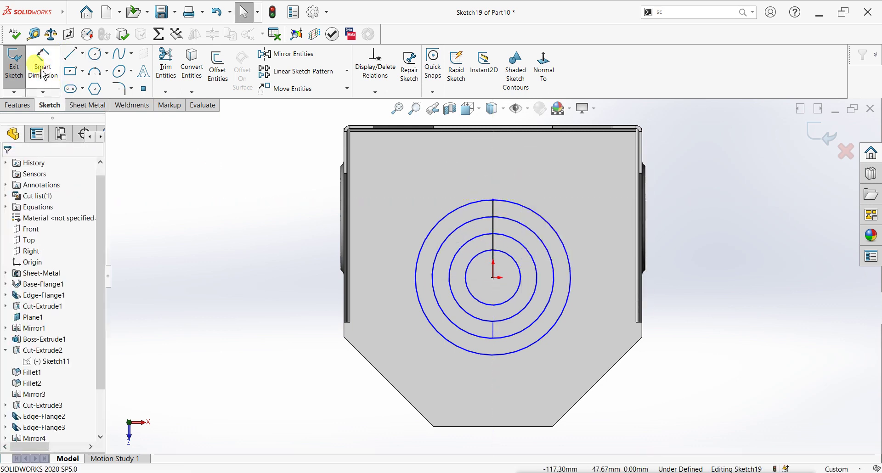
left_click(417, 280)
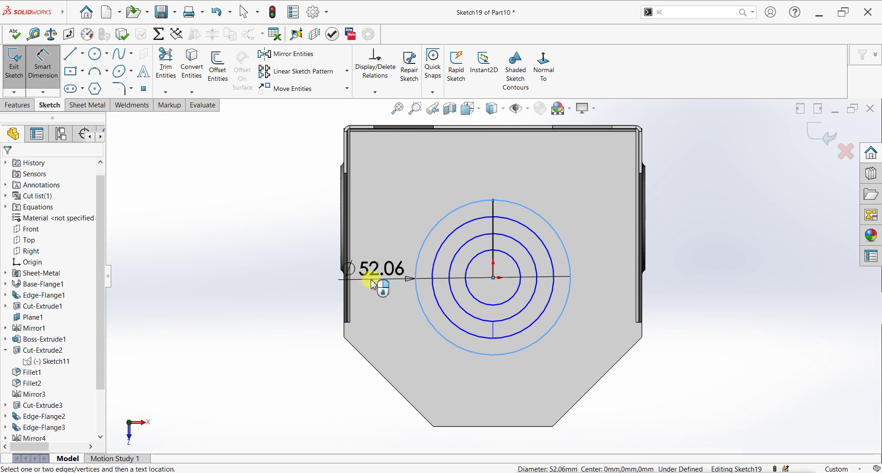
left_click(373, 284)
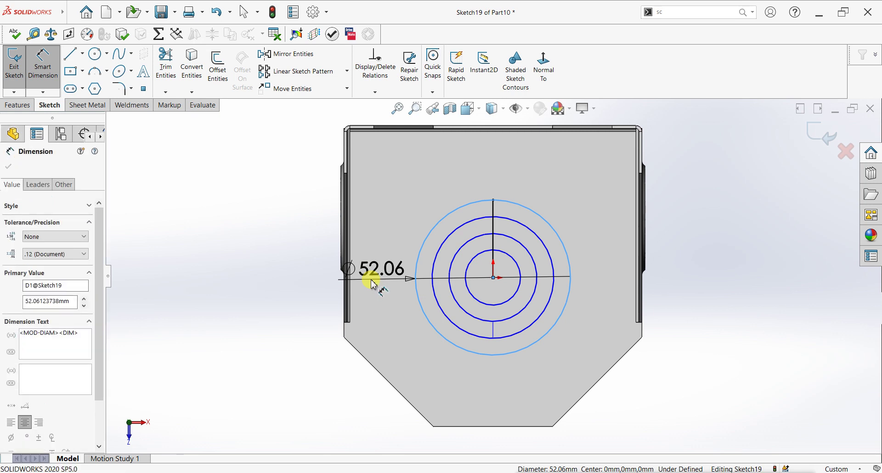
type("50")
key("Escape")
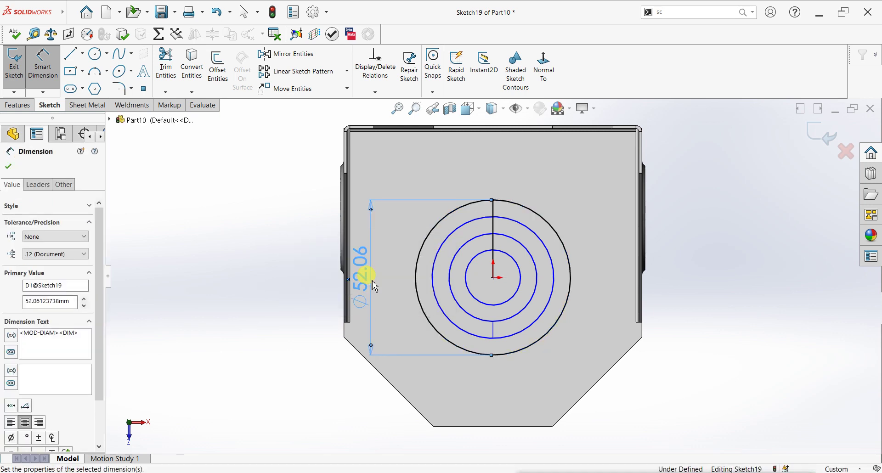
left_click(411, 274)
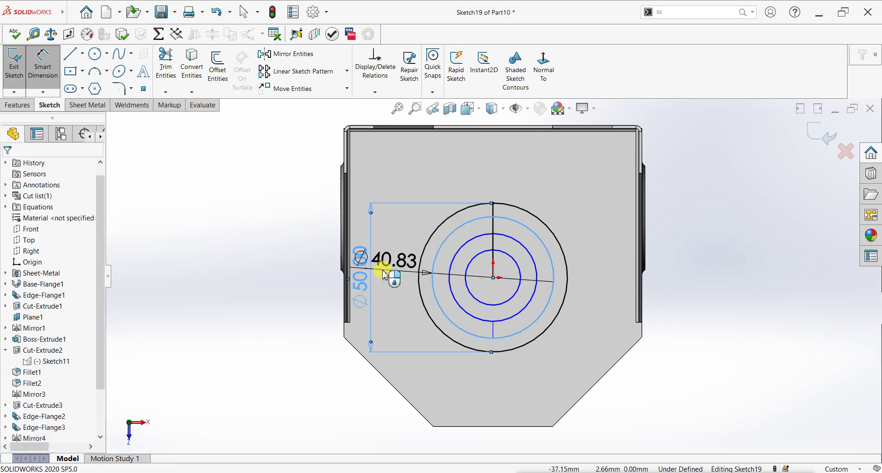
left_click(385, 275)
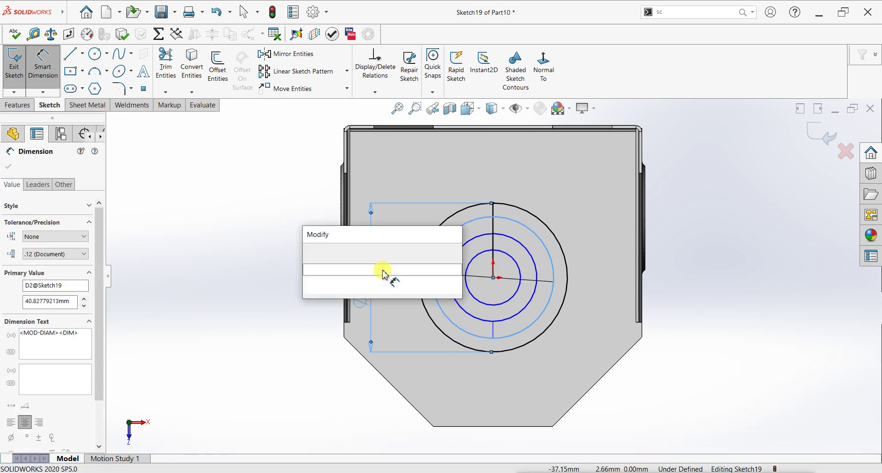
type("40")
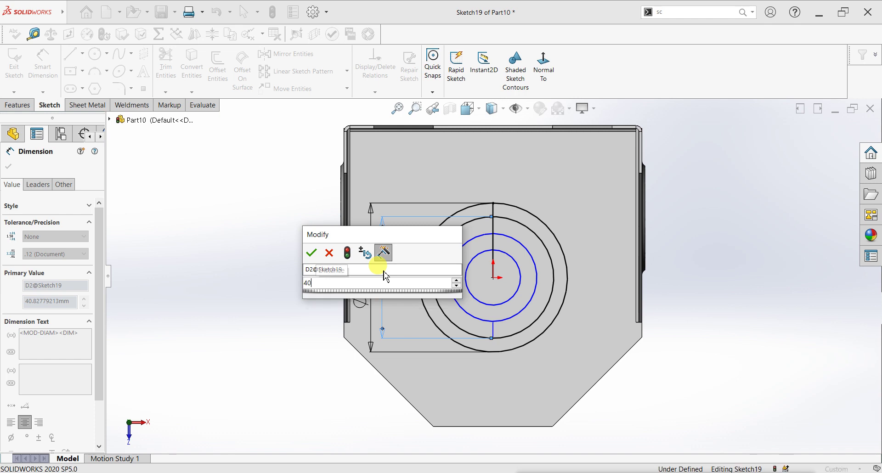
key("Escape")
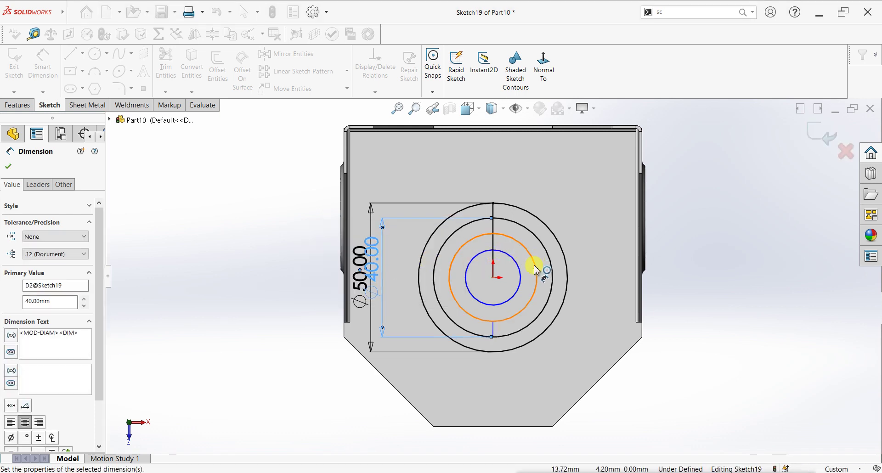
- Dimension the inner two circles at 30 mm and 20 mm diameter
left_click(609, 277)
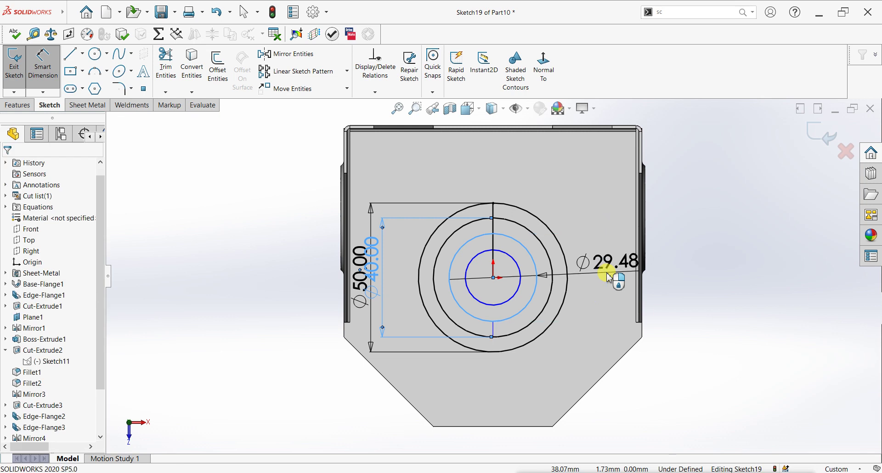
left_click(609, 277)
type("30")
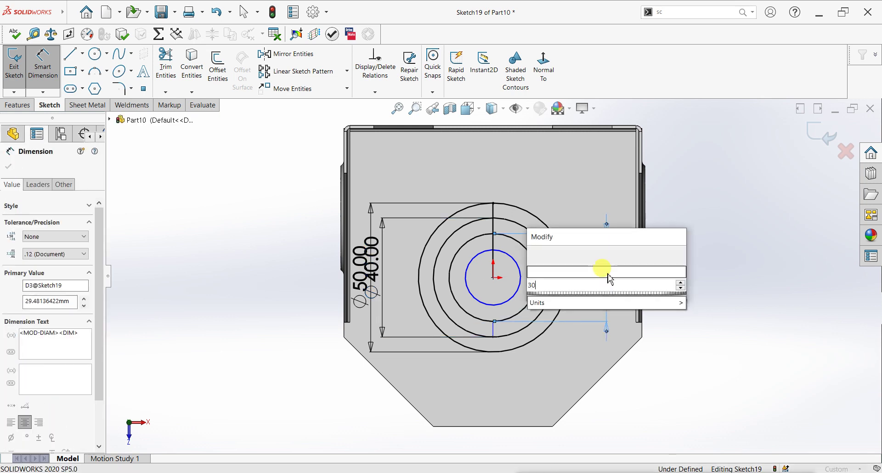
key("Return")
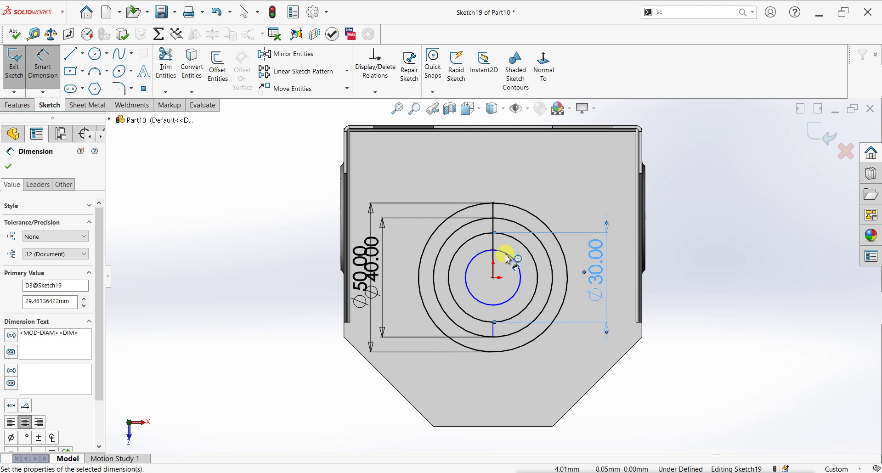
left_click(487, 184)
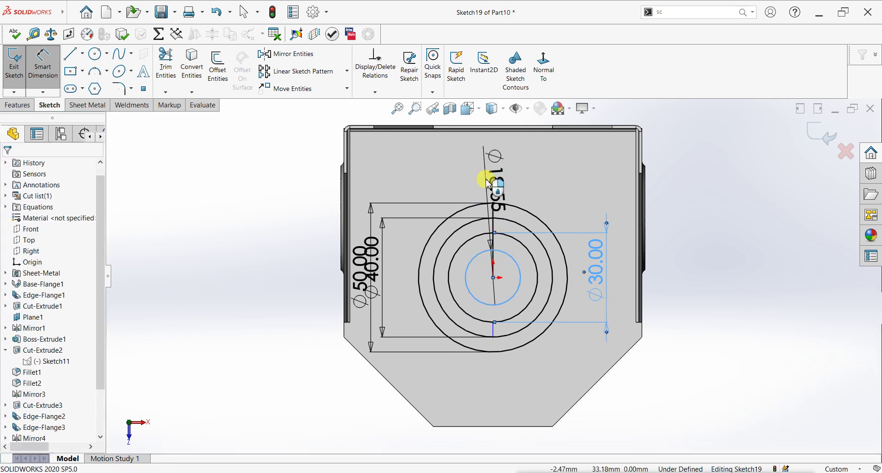
left_click(488, 183)
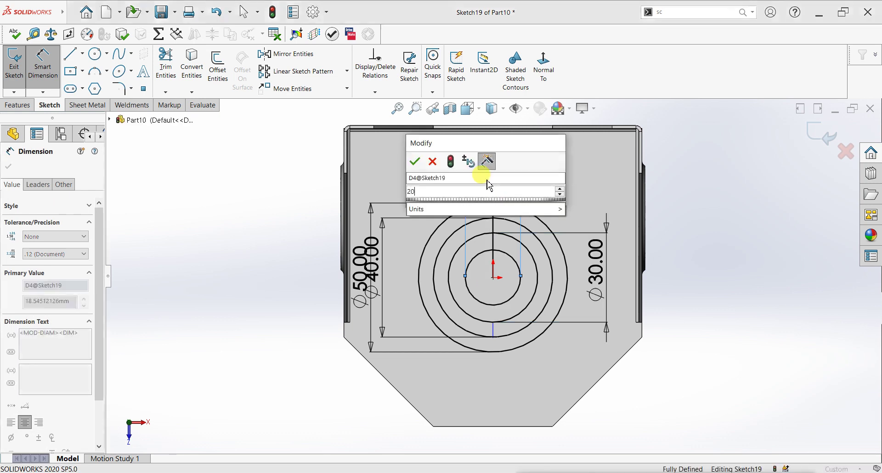
type("20")
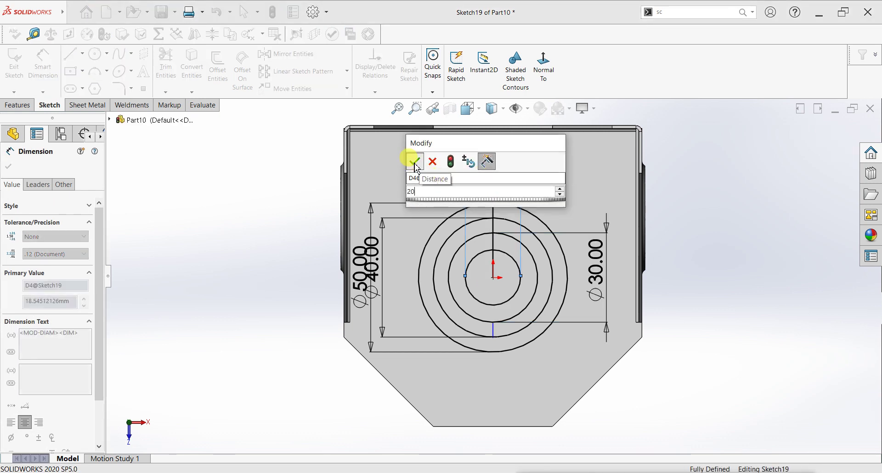
left_click(414, 162)
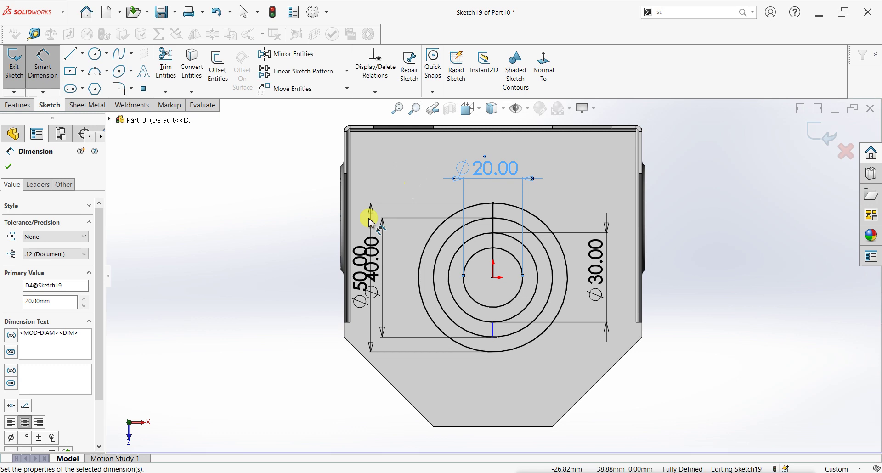
left_click(9, 166)
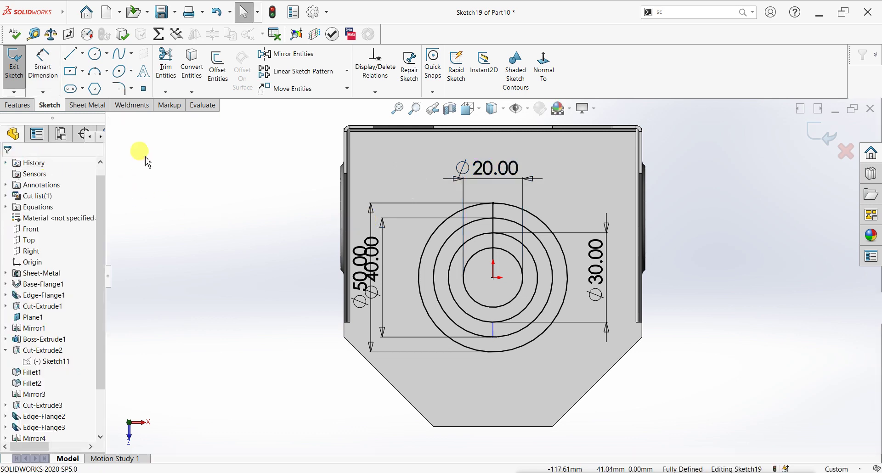
- Circular-pattern Line1 into 6 instances about the centre point, then close Sketch19
left_click(347, 73)
left_click(321, 96)
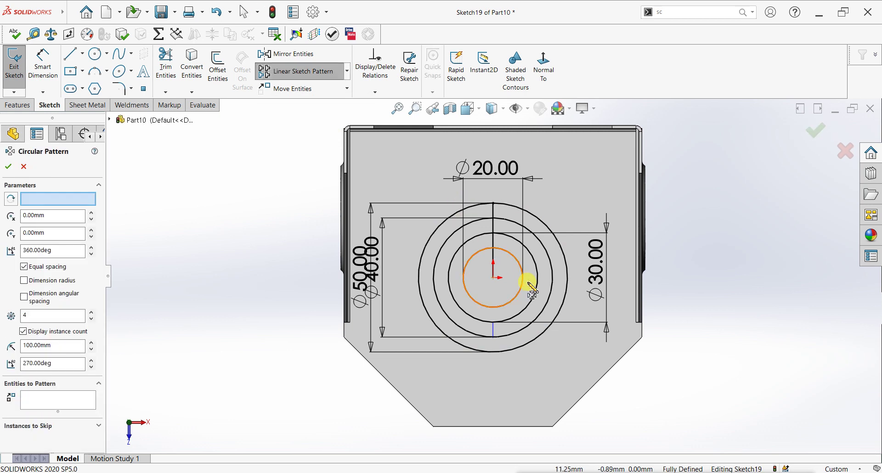
left_click(41, 398)
left_click(493, 212)
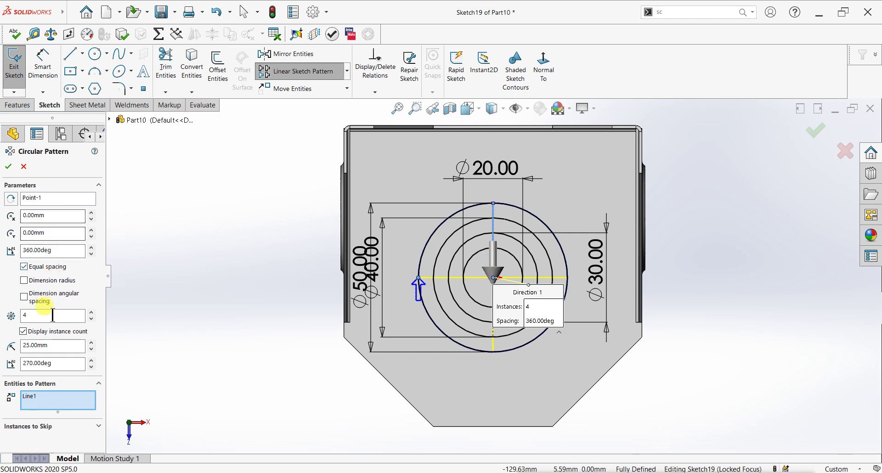
type("6")
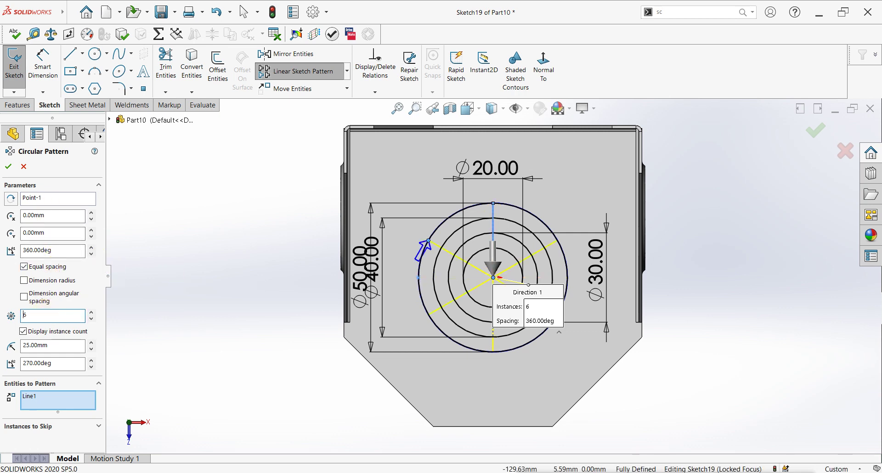
left_click(11, 175)
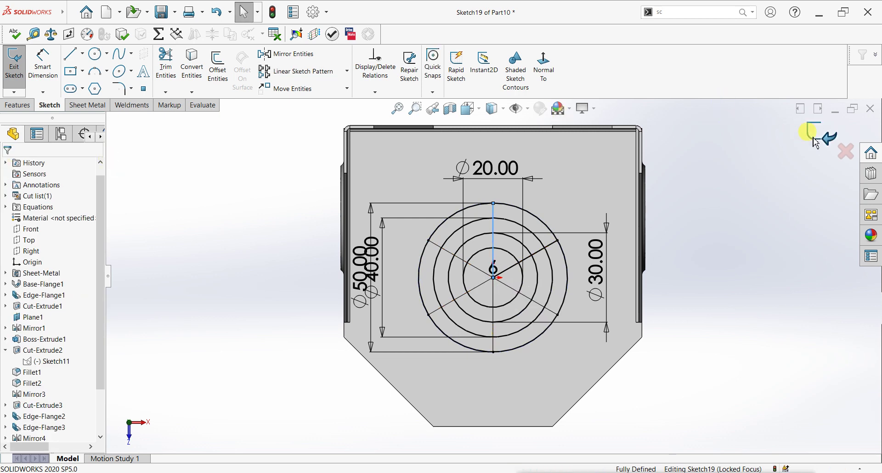
key("ctrl+b")
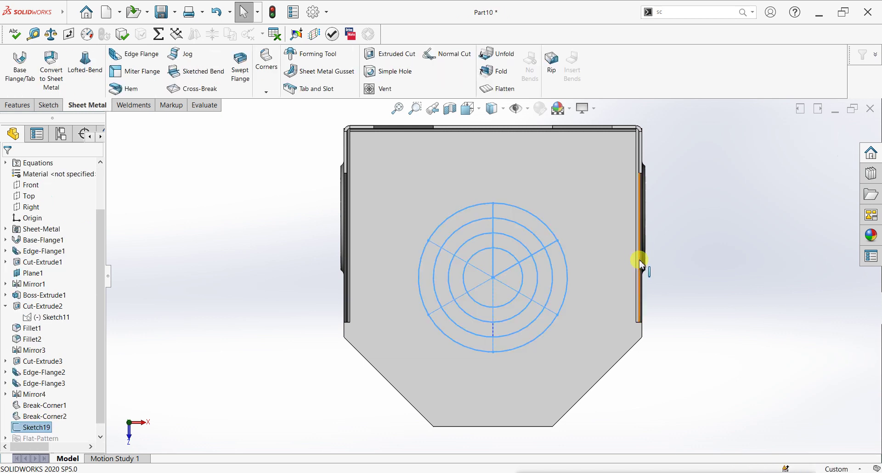
- Orbit to an angled 3D view and start a Vent feature on the base flange
mouse_move(616, 261)
middle_mouse_down()
mouse_move(582, 205)
mouse_move(577, 341)
mouse_move(364, 103)
middle_mouse_up()
left_click(370, 89)
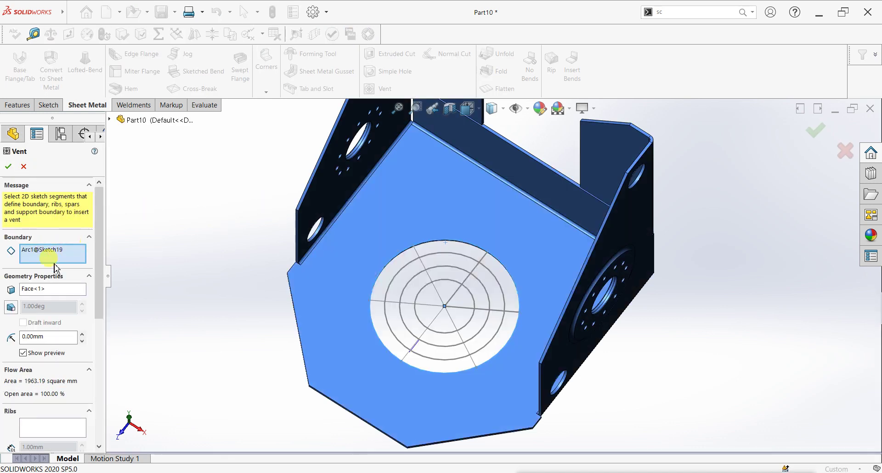
left_click_drag(98, 307, 100, 356)
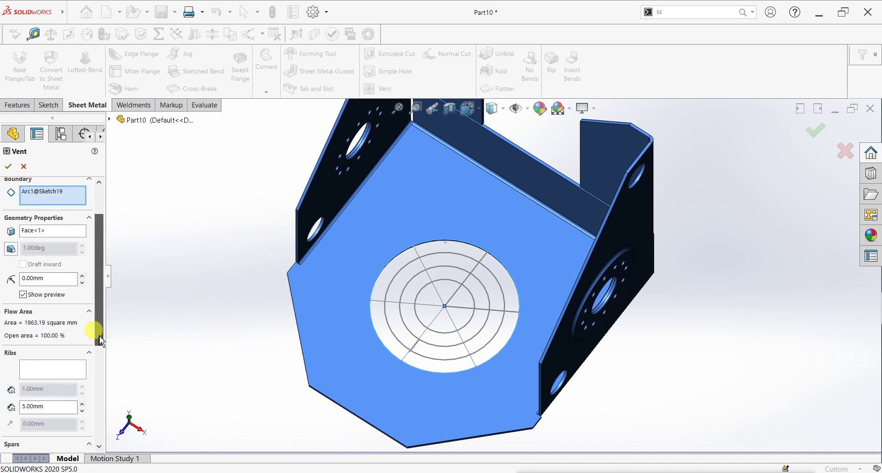
scroll(100, 356, "down", 1)
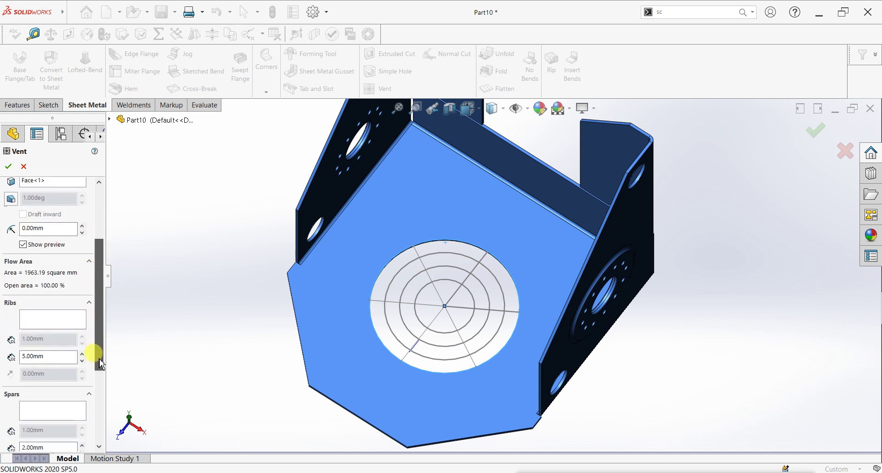
- Clear the trial rib and spar picks and set the vent rib width to 2 mm
left_click(64, 323)
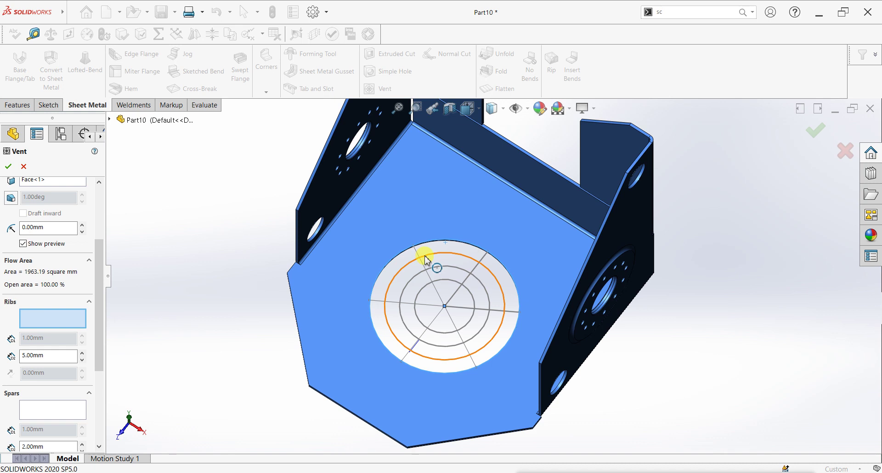
left_click(434, 266)
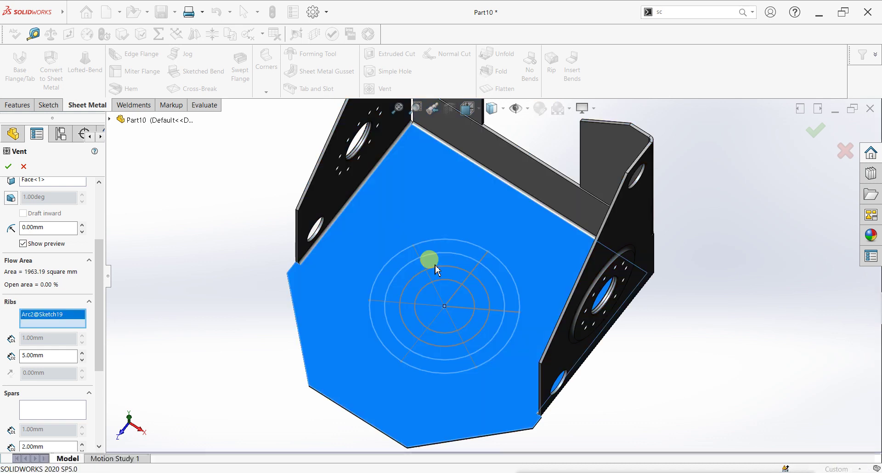
right_click(65, 324)
left_click(65, 322)
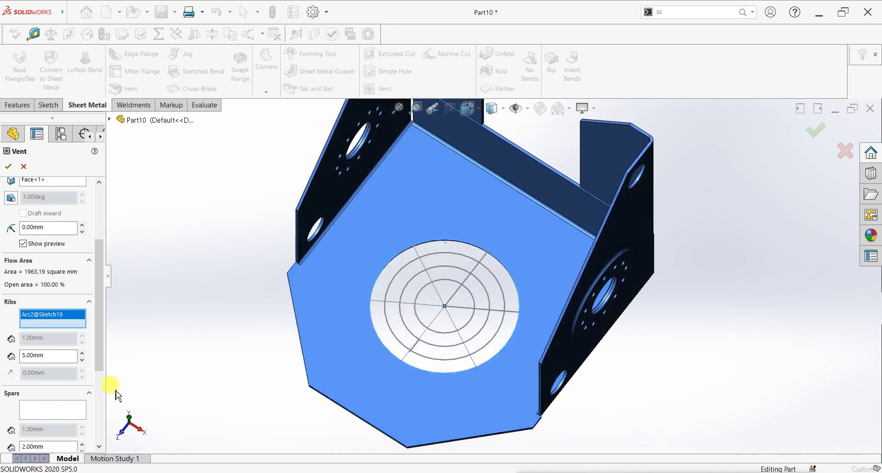
left_click(66, 411)
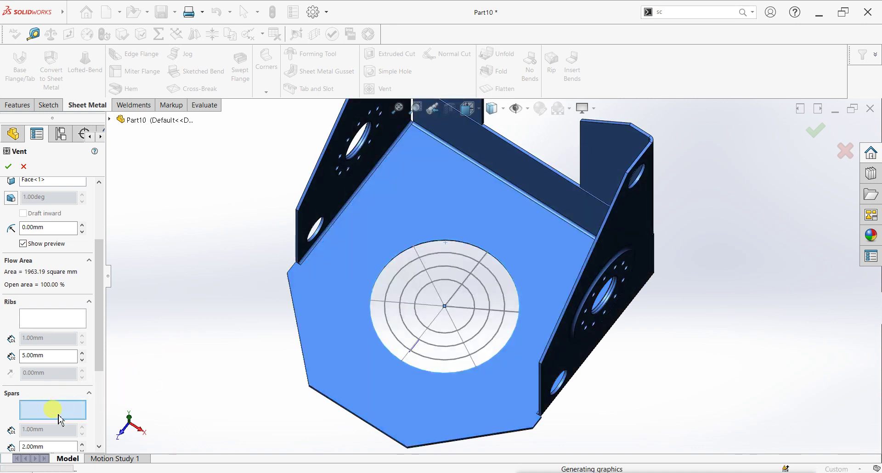
left_click(402, 274)
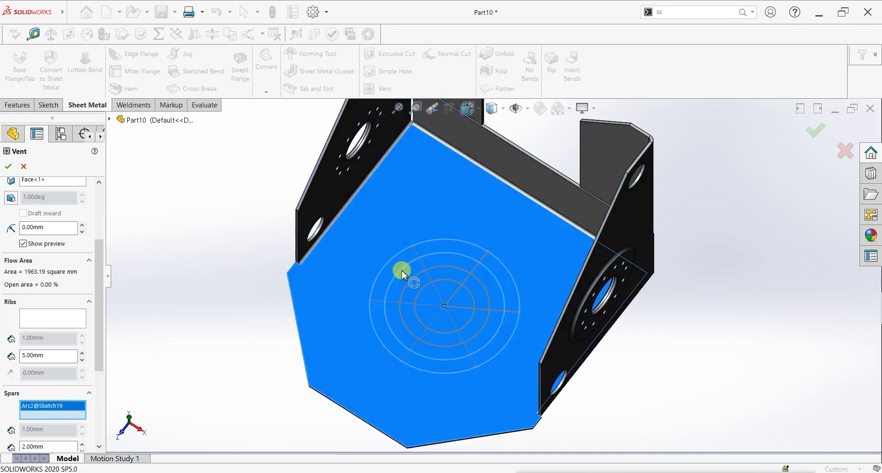
right_click(60, 414)
left_click(46, 357)
type("2")
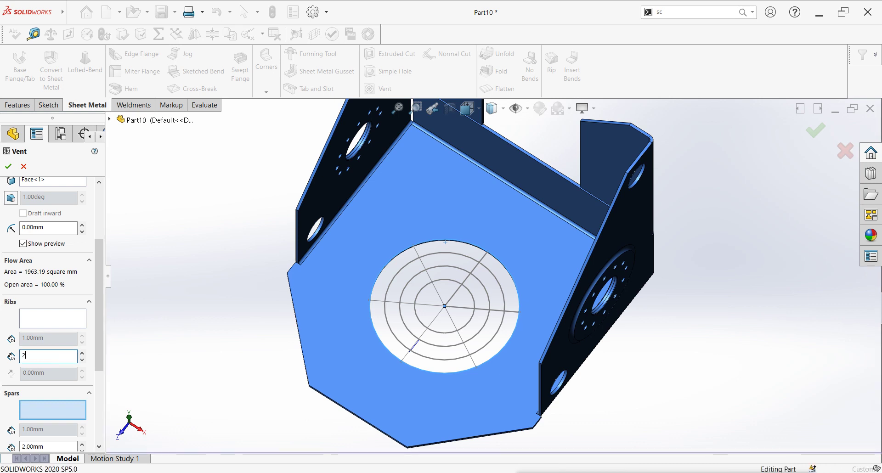
key("Return")
- Select the inner rings Arc2 and Arc3 as the vent ribs
left_click(53, 317)
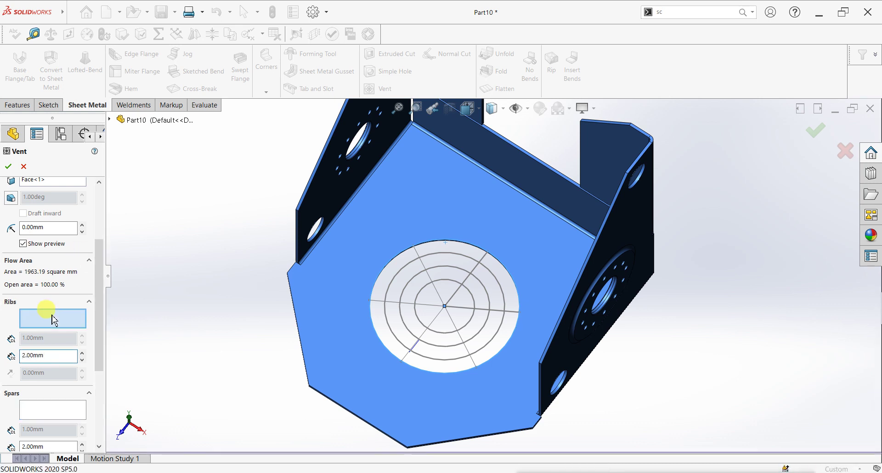
left_click(434, 265)
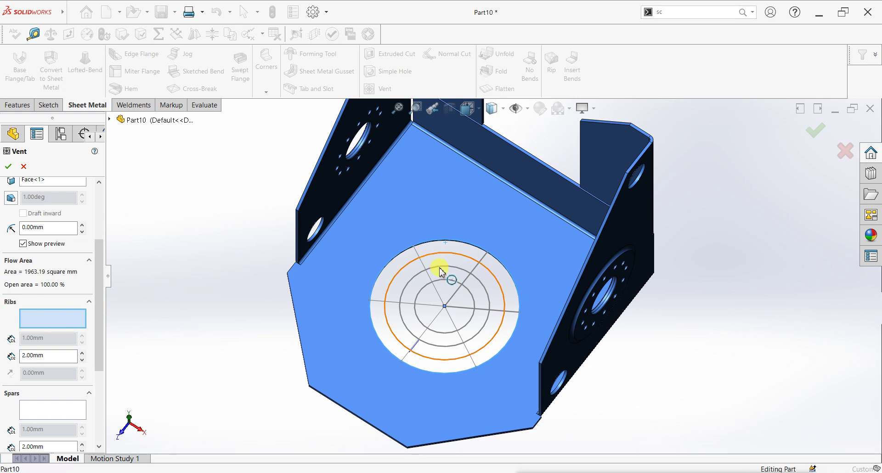
left_click(441, 279)
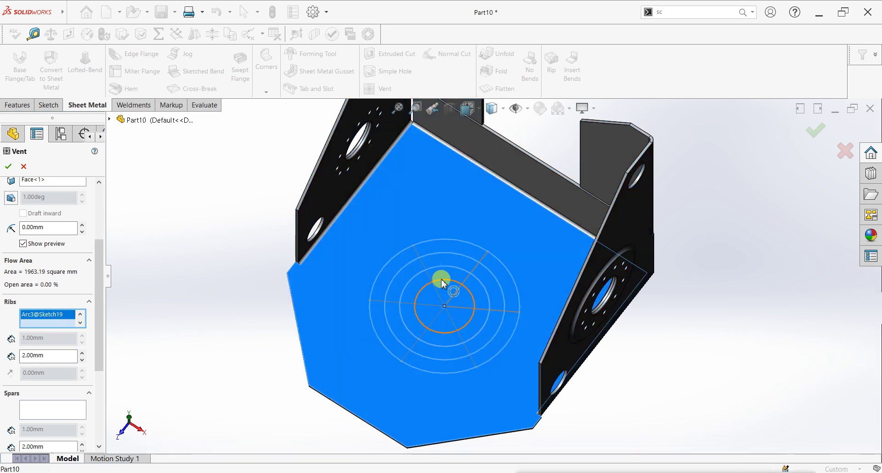
- Add the radial lines as spars with 2.30 mm spar width and create the vent
left_click(45, 415)
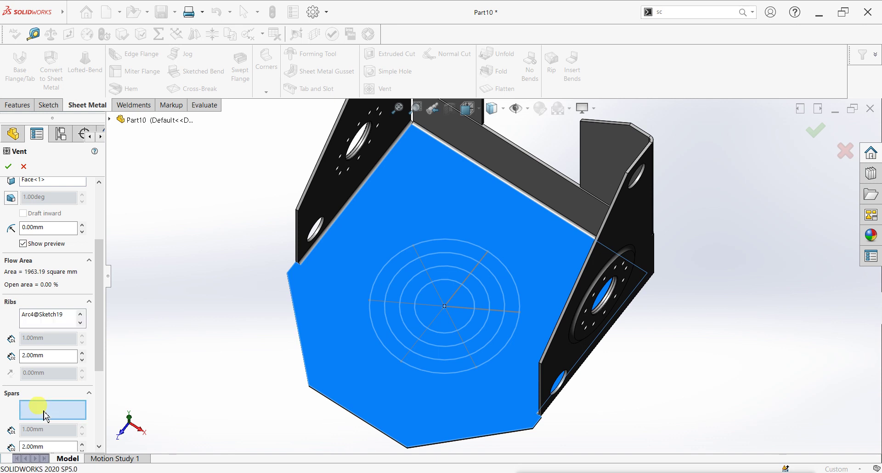
left_click(419, 256)
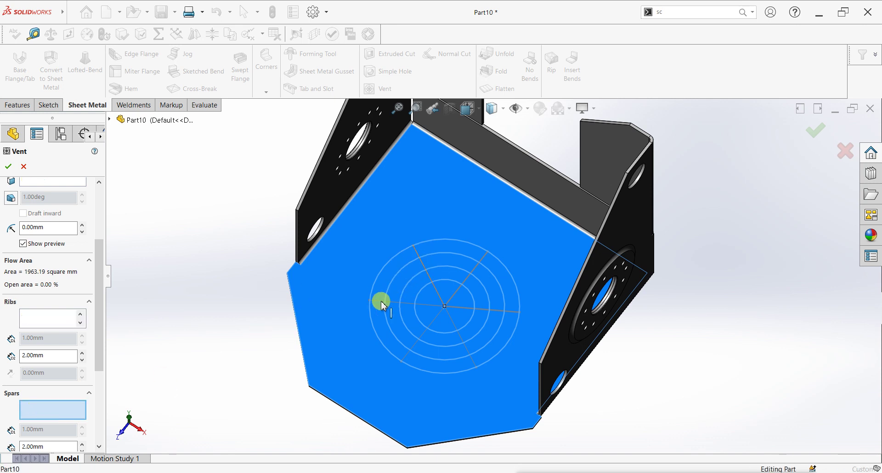
left_click(382, 305)
scroll(464, 307, "down", 3)
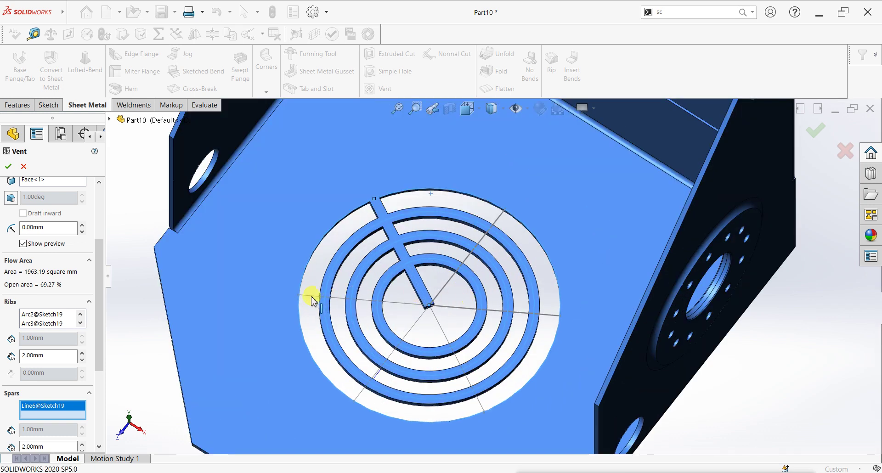
left_click(411, 314)
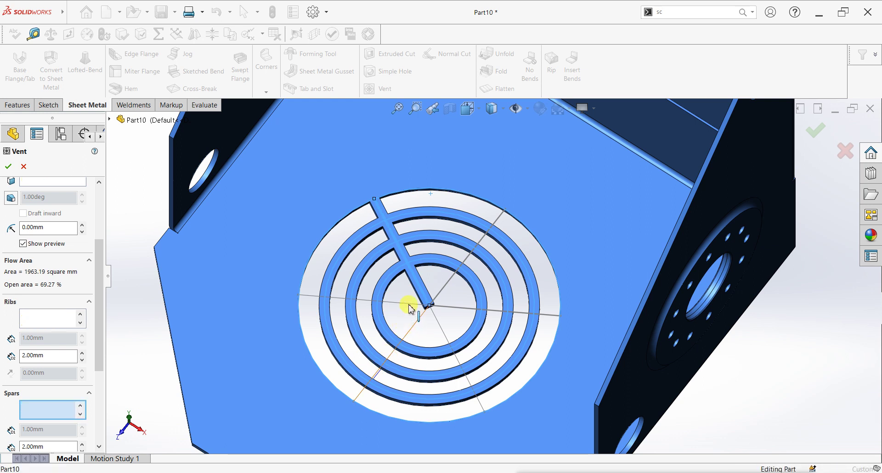
left_click(427, 305)
left_click(442, 294)
left_click(438, 324)
type("2.3")
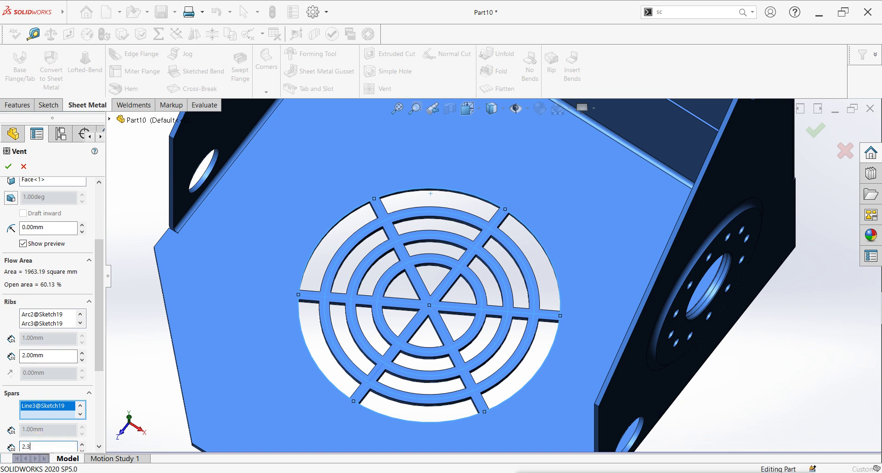
left_click(25, 409)
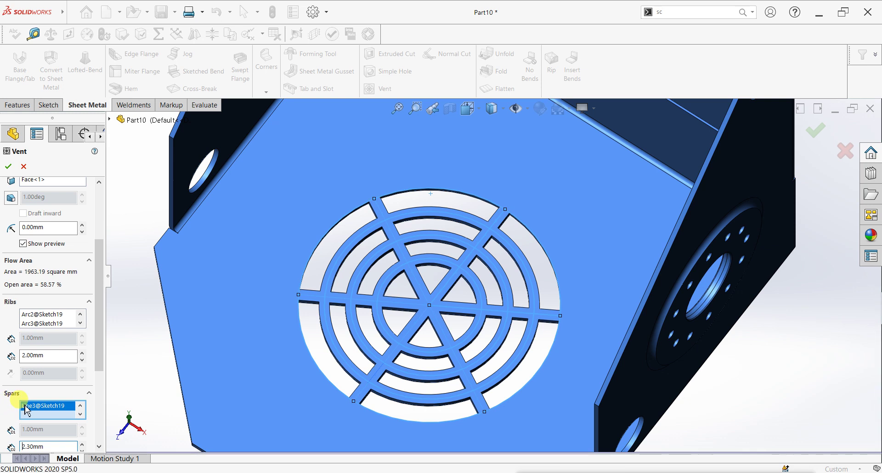
left_click(8, 166)
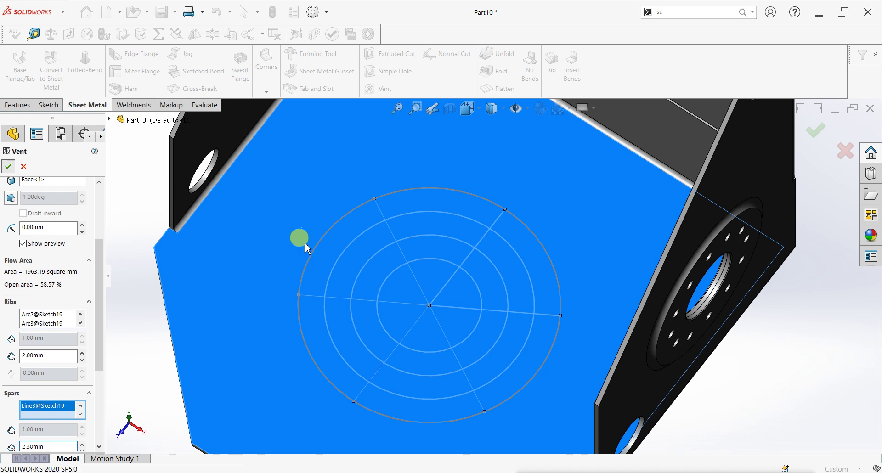
- Zoom out, orbit, and snap the bracket to isometric to view the finished vent
scroll(436, 327, "up", 2)
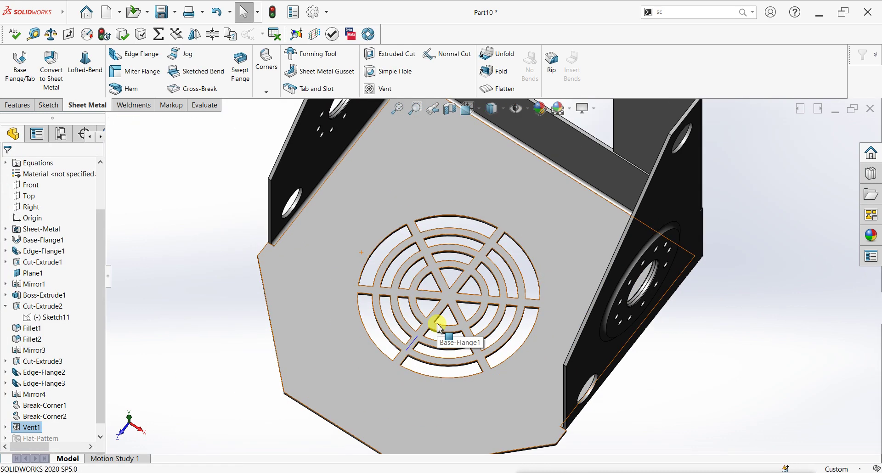
scroll(442, 321, "up", 2)
mouse_move(439, 245)
middle_mouse_down()
mouse_move(535, 334)
mouse_move(553, 223)
mouse_move(640, 346)
mouse_move(620, 264)
mouse_move(626, 270)
mouse_move(644, 242)
mouse_move(612, 191)
middle_mouse_up()
scroll(603, 189, "down", 1)
mouse_move(534, 179)
middle_mouse_down()
mouse_move(483, 157)
mouse_move(488, 165)
middle_mouse_up()
key("space")
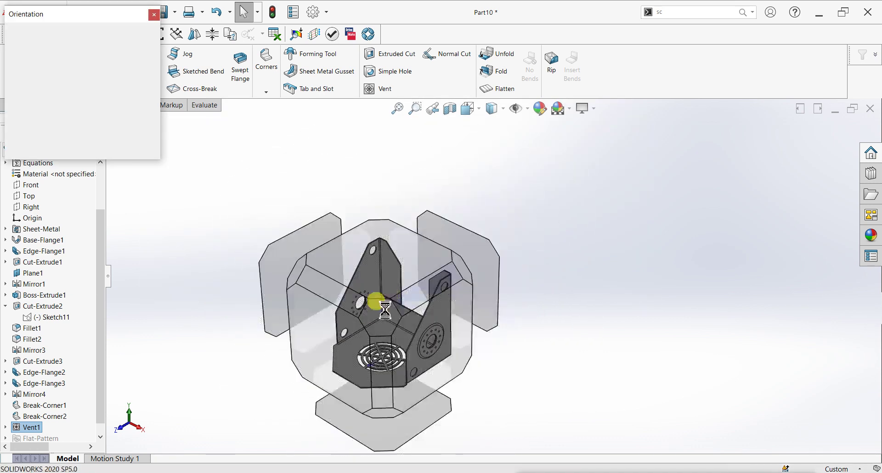
key("ctrl+7")
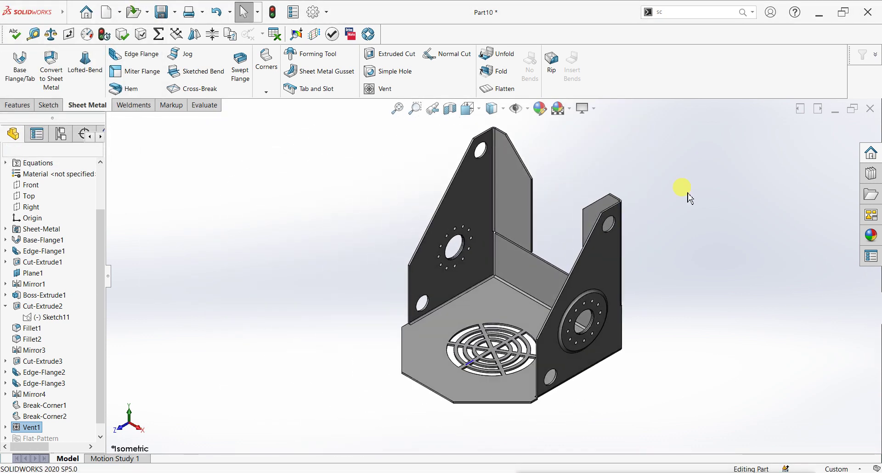